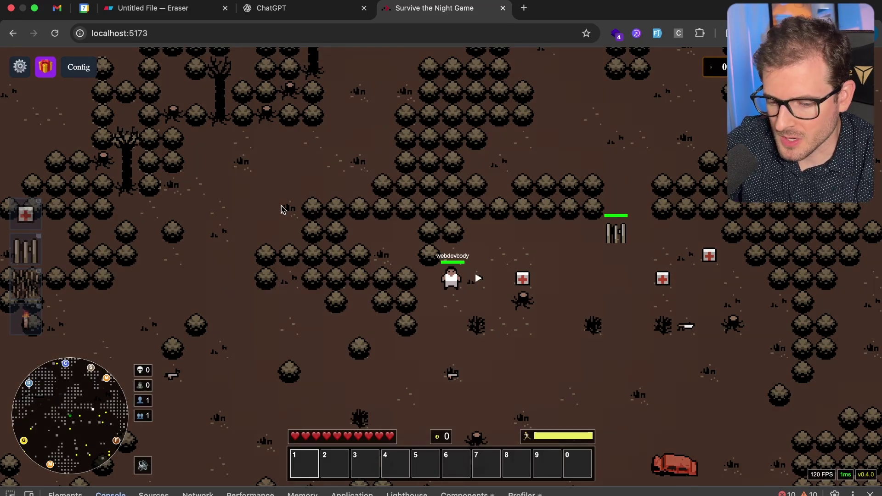
Step: Walk the character southwest and west through the forest clearing, picking up the pistol and the long gun on the ground
{"action": "key", "text": "s"}
{"action": "key", "text": "a"}
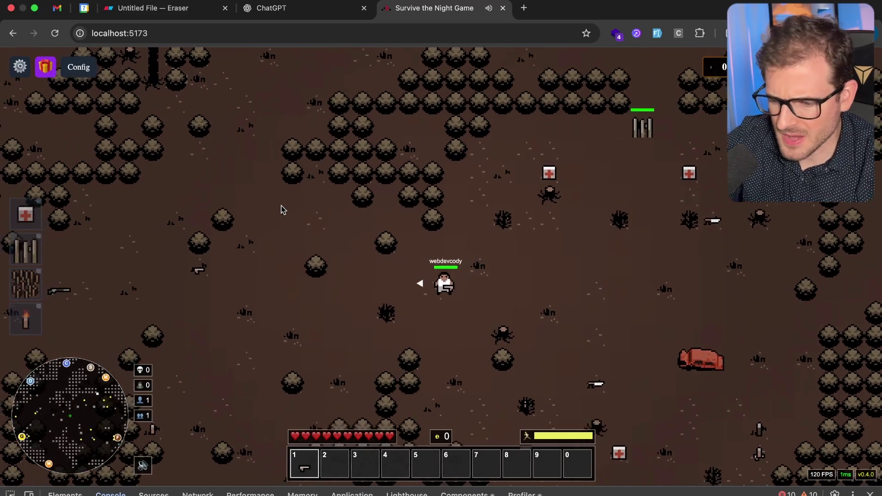
{"action": "key", "text": "a"}
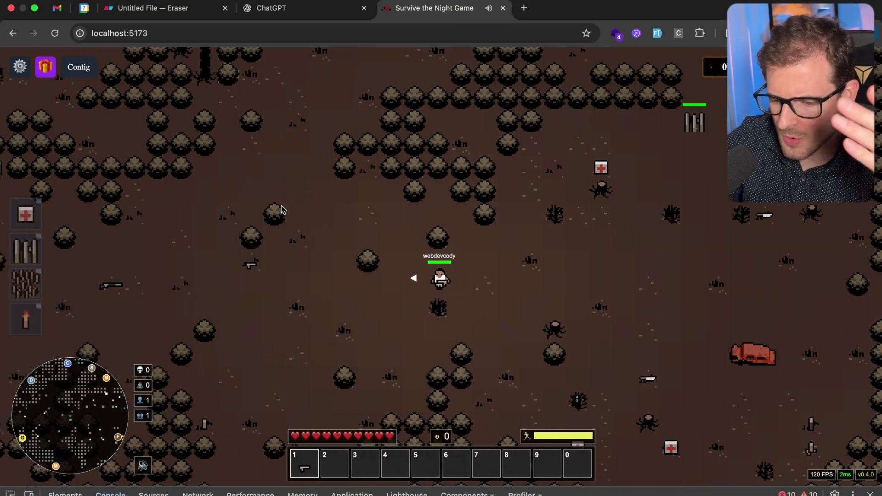
{"action": "key", "text": "a"}
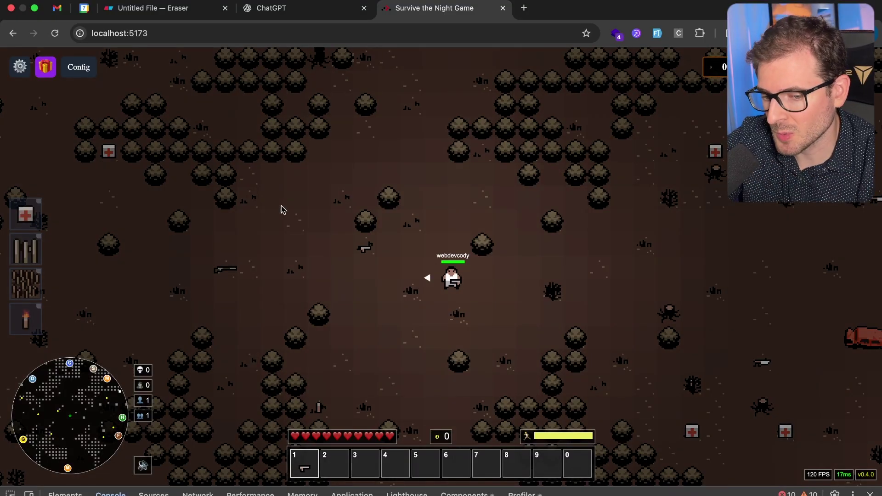
{"action": "key", "text": "a"}
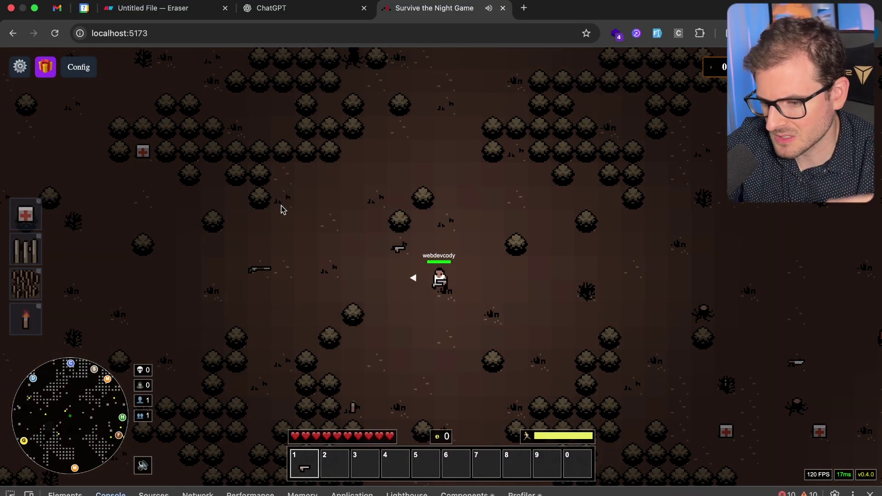
{"action": "key", "text": "a"}
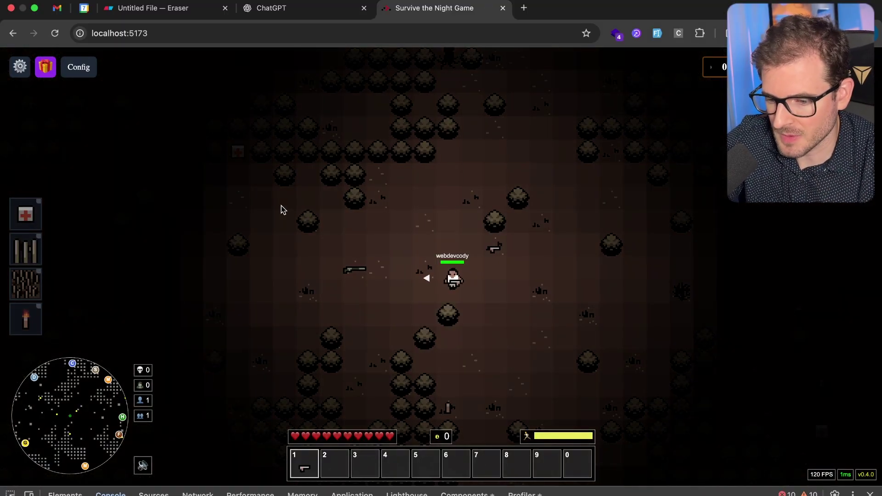
{"action": "key", "text": "a"}
{"action": "key", "text": "w"}
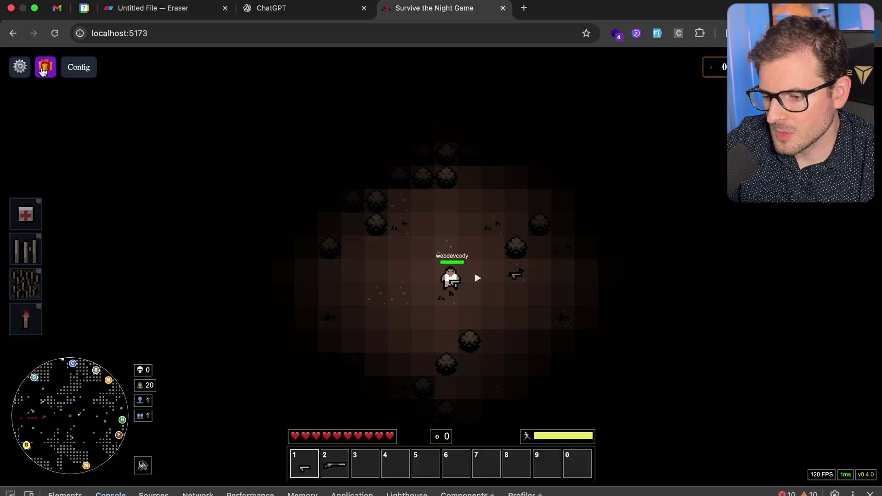
Step: Spawn an AK47 and AK47 ammo near the character and pick both up
{"action": "left_click", "coordinate": [44, 70]}
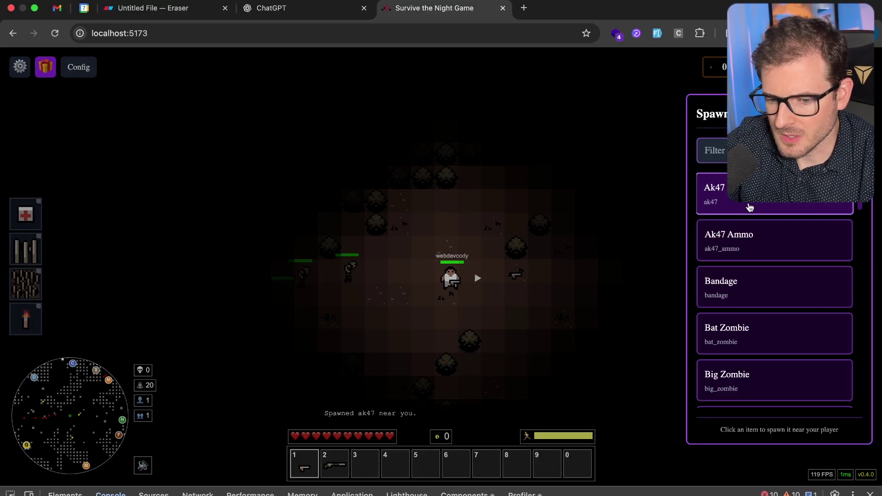
{"action": "left_click", "coordinate": [601, 271]}
{"action": "key", "text": "d"}
{"action": "key", "text": "f"}
{"action": "key", "text": "f"}
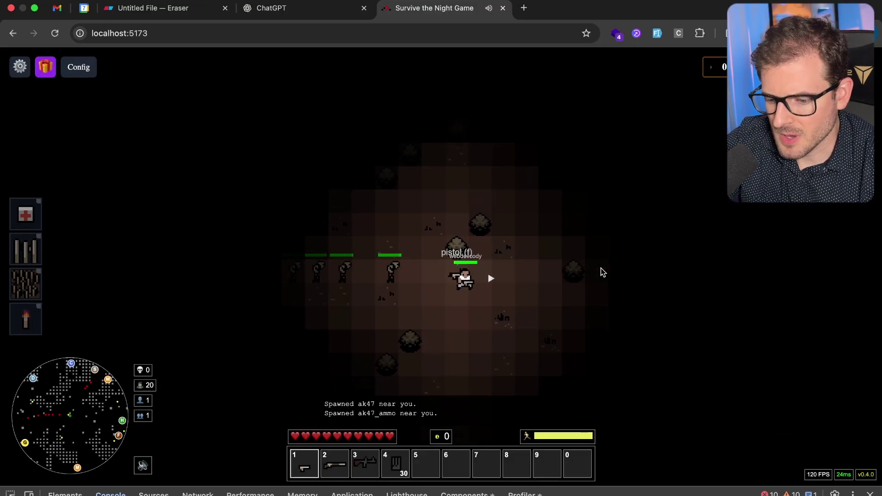
Step: Equip the AK47, lead the zombie line east and shoot the zombies following from the west
{"action": "key", "text": "3"}
{"action": "key", "text": "d"}
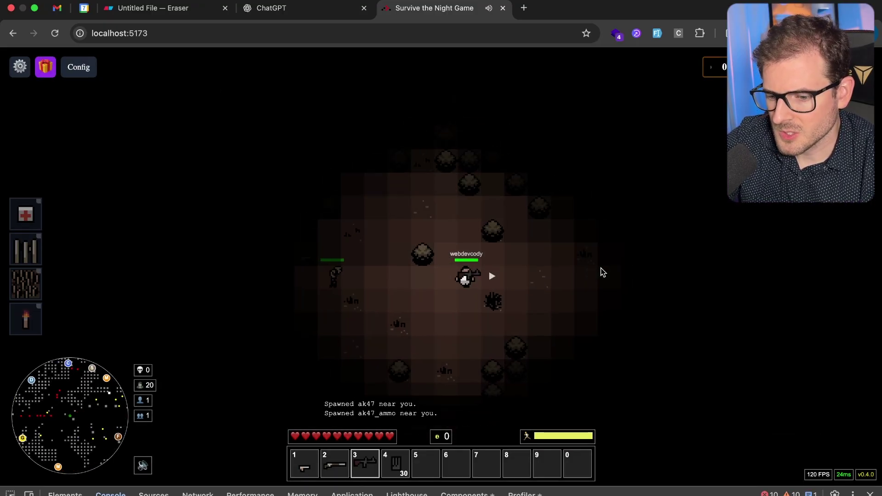
{"action": "key", "text": "d"}
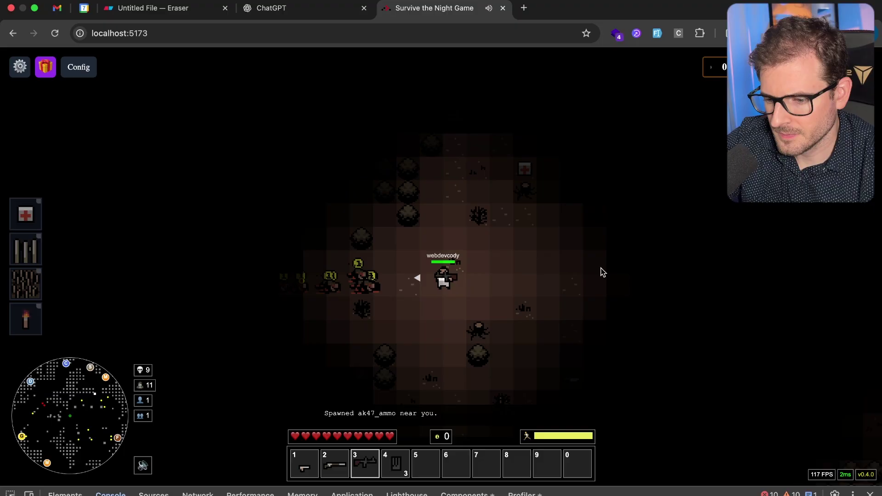
{"action": "key", "text": "a"}
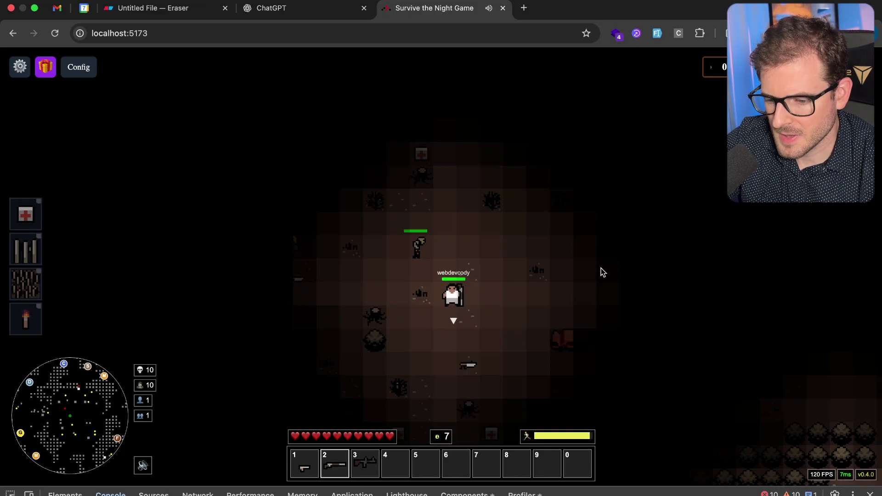
Step: Pick up the knife to the south, equip it and attack the zombie approaching from the north
{"action": "key", "text": "s"}
{"action": "key", "text": "e"}
{"action": "key", "text": "4"}
{"action": "key", "text": "w"}
{"action": "key", "text": "space"}
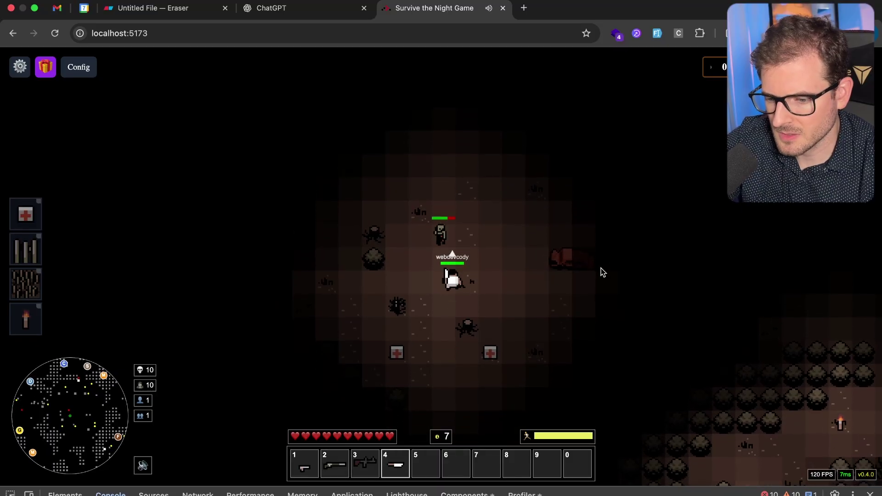
{"action": "key", "text": "w"}
{"action": "key", "text": "a"}
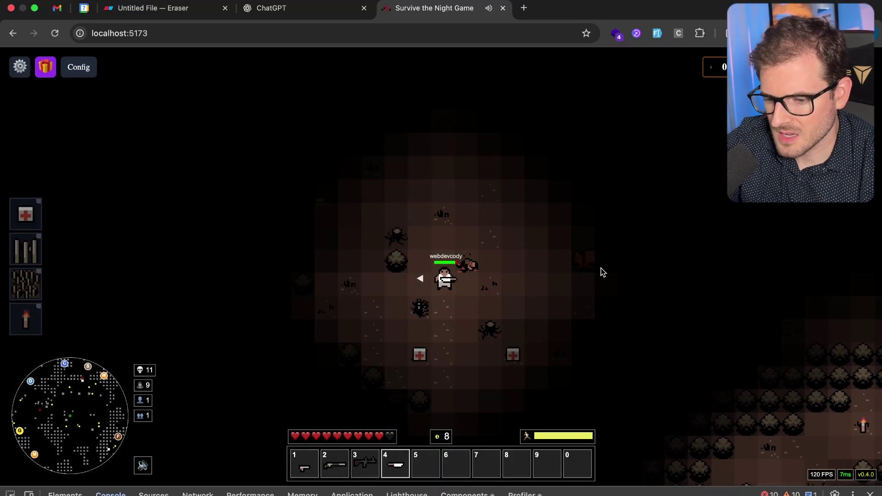
Step: Pick up the medkit south of the dead bush and select it for healing the character
{"action": "key", "text": "s"}
{"action": "key", "text": "s"}
{"action": "key", "text": "a"}
{"action": "key", "text": "f"}
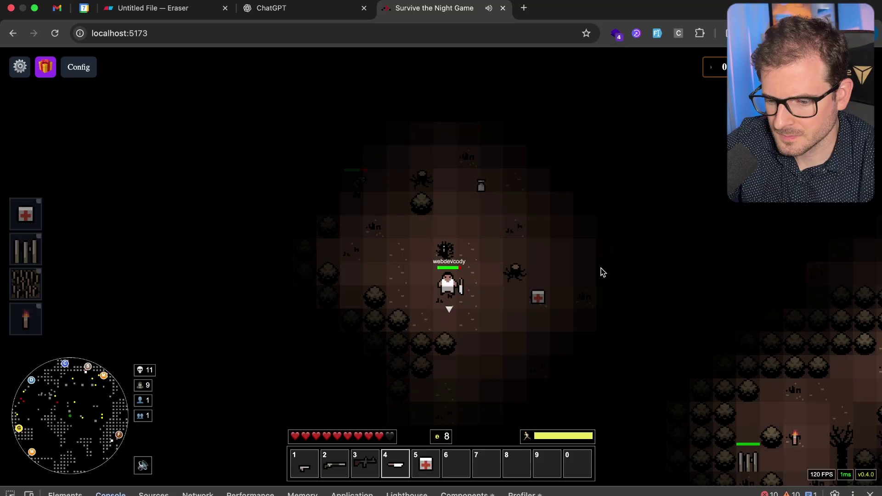
{"action": "key", "text": "5"}
Step: Kill the zombie near the dead bush with the knife and collect the loot lying around it
{"action": "key", "text": "w"}
{"action": "key", "text": "a"}
{"action": "key", "text": "space"}
{"action": "key", "text": "d"}
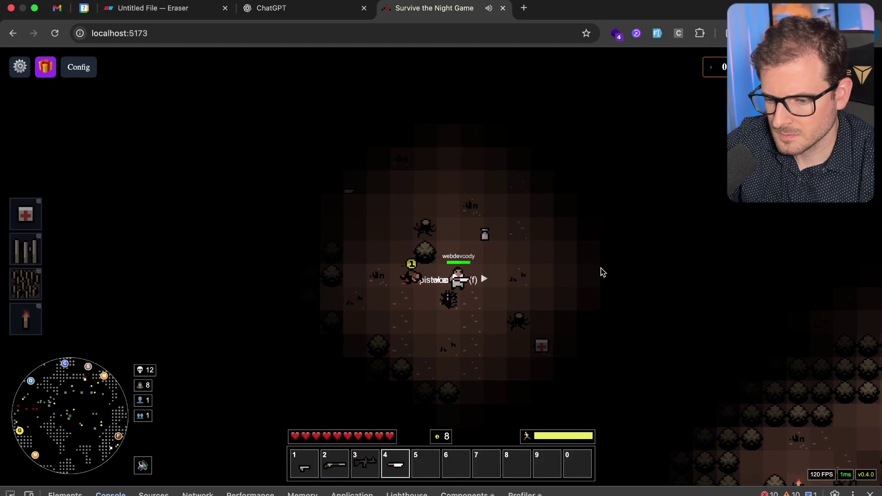
{"action": "key", "text": "f"}
{"action": "key", "text": "a"}
{"action": "key", "text": "space"}
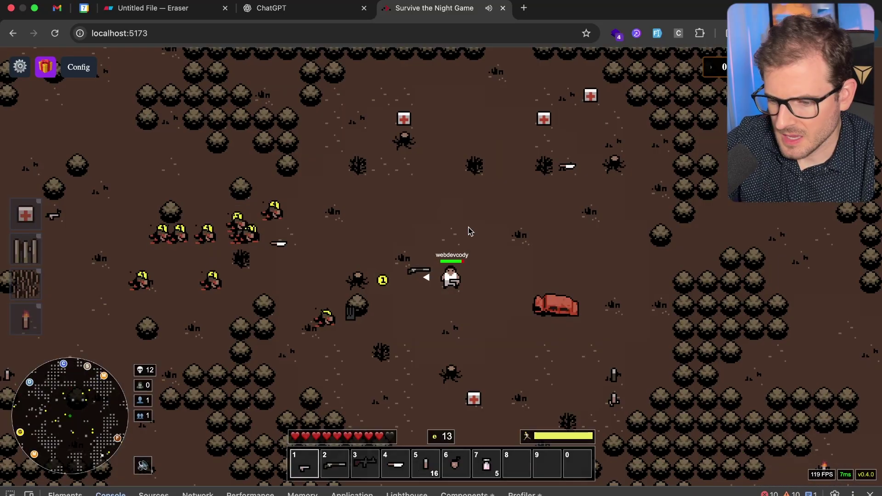
Step: Drop the guns, knife and loose ammo on the ground, equip the slot 6 item and move northeast of the pile
{"action": "key", "text": "a"}
{"action": "key", "text": "w"}
{"action": "key", "text": "2"}
{"action": "key", "text": "a"}
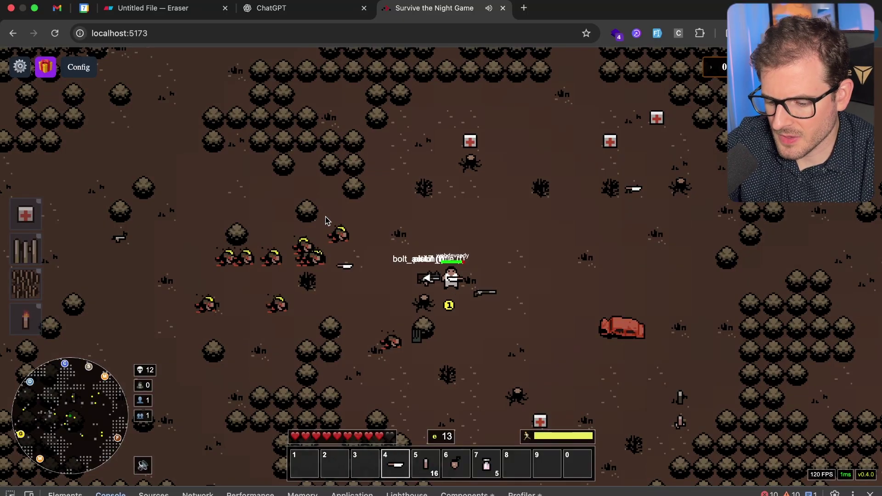
{"action": "key", "text": "6"}
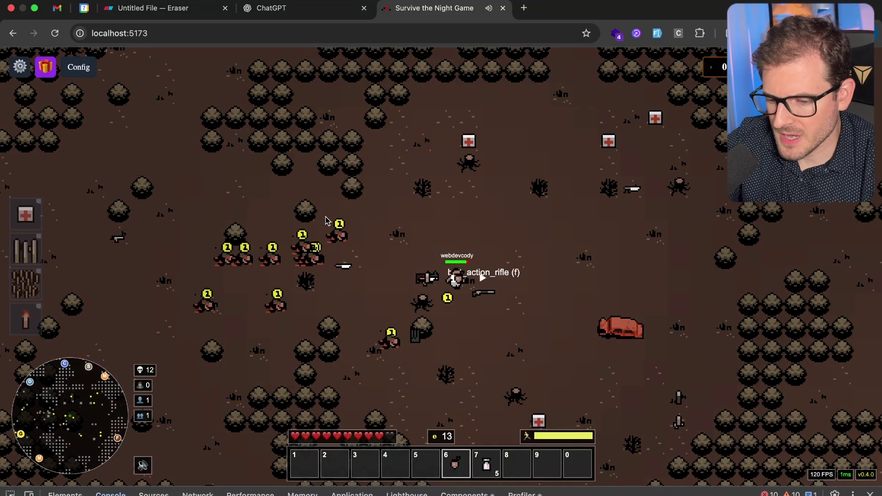
{"action": "key", "text": "w"}
{"action": "key", "text": "d"}
{"action": "key", "text": "a"}
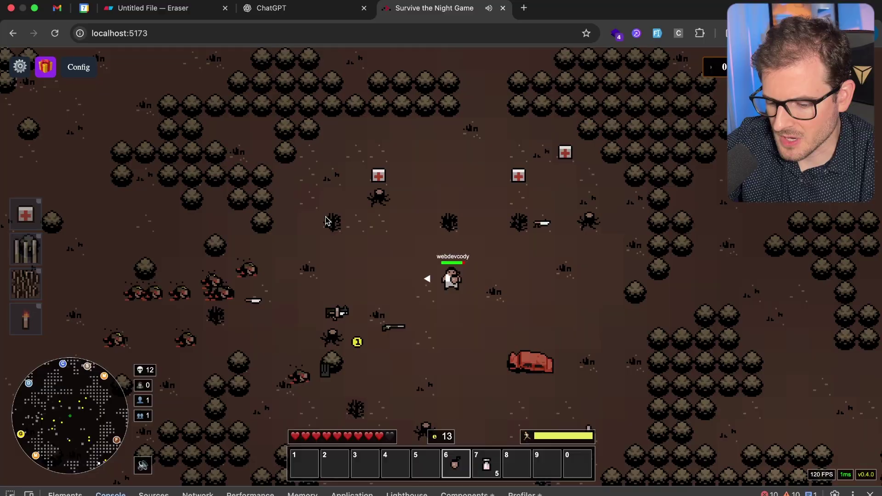
Step: Filter the spawn list for "zombi", spawn a regular Zombie near the character and return to the game
{"action": "left_click", "coordinate": [46, 67]}
{"action": "type", "text": "zom"}
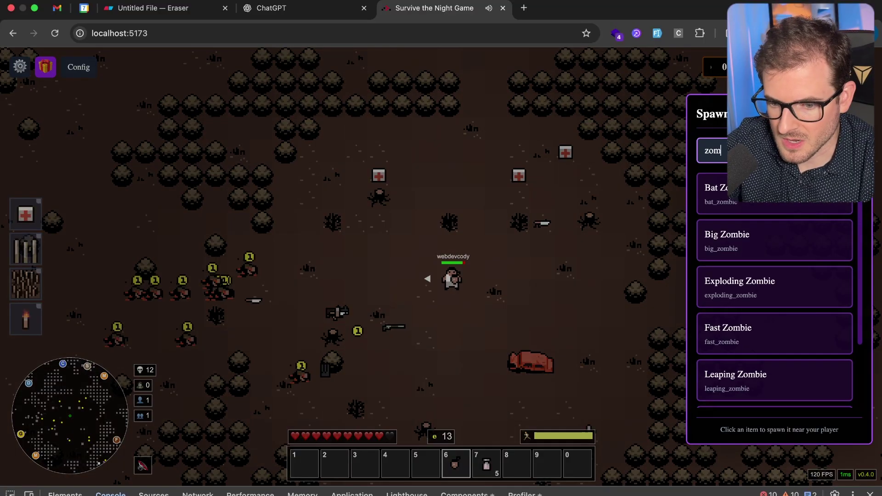
{"action": "type", "text": "bi"}
{"action": "scroll", "coordinate": [733, 392], "scroll_direction": "down", "scroll_amount": 2}
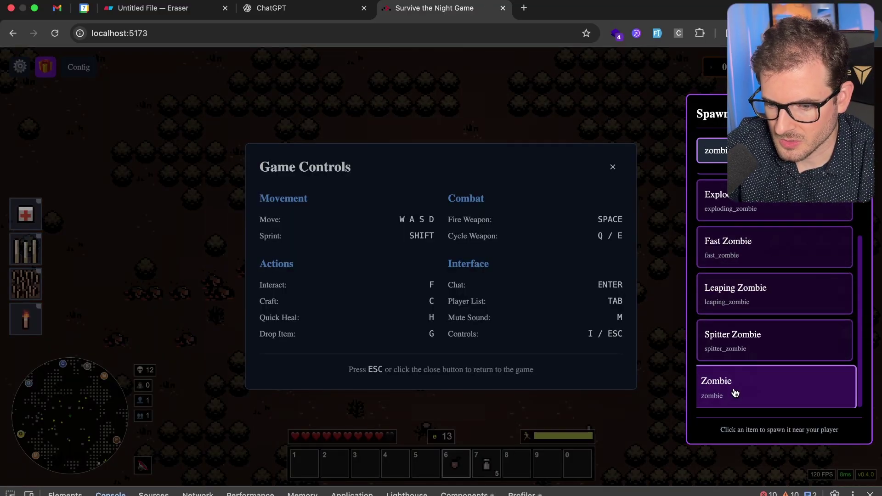
{"action": "left_click", "coordinate": [735, 393]}
{"action": "left_click", "coordinate": [613, 167]}
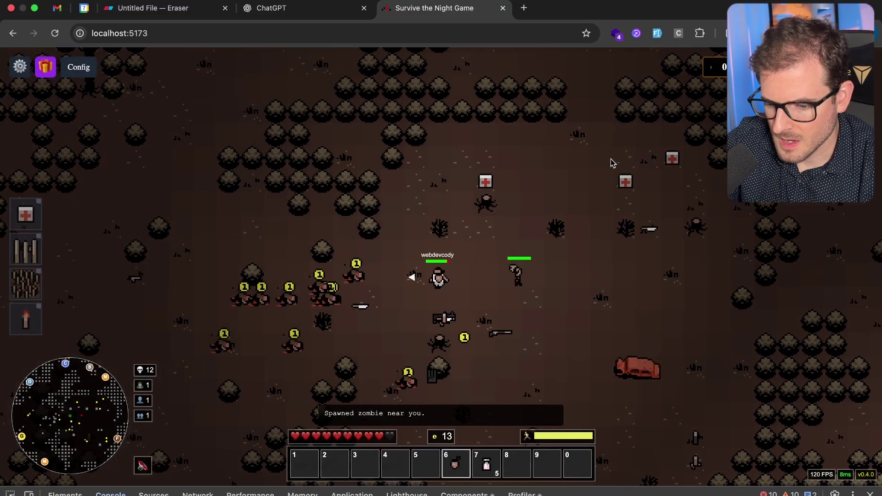
Step: Lead the spawned zombie west past the bodies, use the slot 6 item against it and head back east
{"action": "key", "text": "shift+a"}
{"action": "key", "text": "w"}
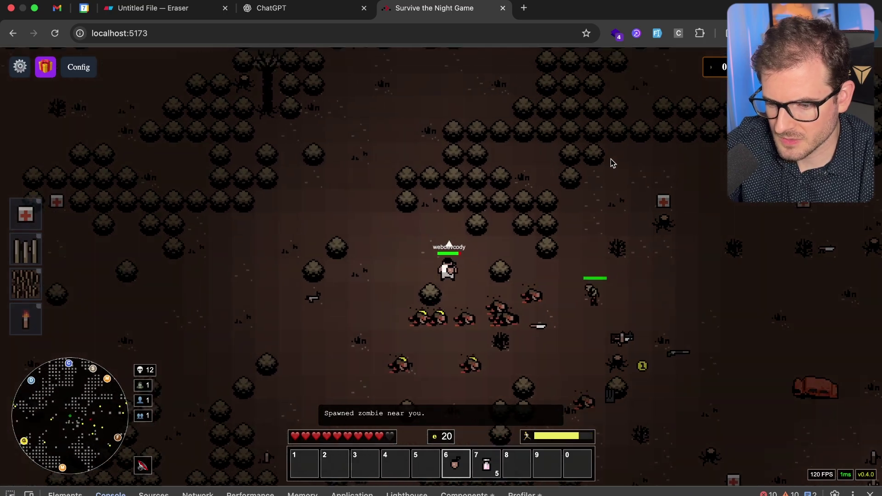
{"action": "key", "text": "a"}
{"action": "key", "text": "s"}
{"action": "key", "text": "d"}
{"action": "key", "text": "space"}
{"action": "key", "text": "s"}
{"action": "key", "text": "d"}
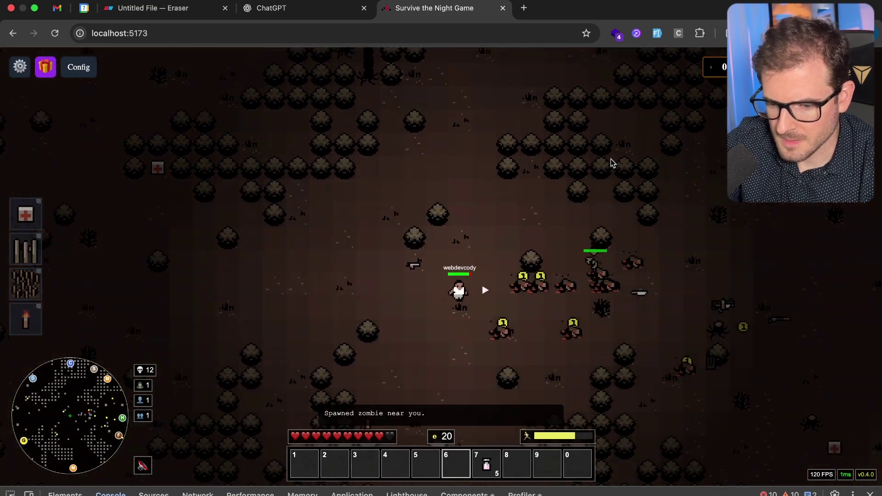
{"action": "key", "text": "d"}
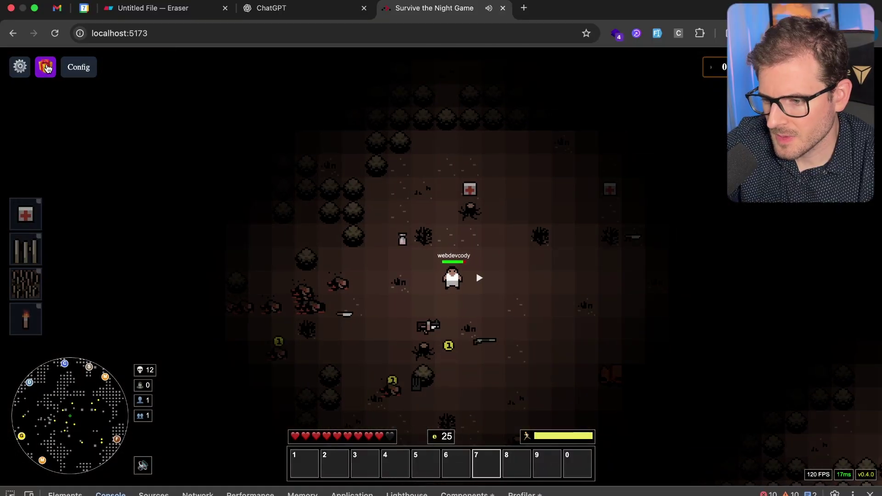
Step: Filter the spawn list for "bolt" and spawn bolt action ammo and a Bolt Action Rifle near the character
{"action": "left_click", "coordinate": [46, 69]}
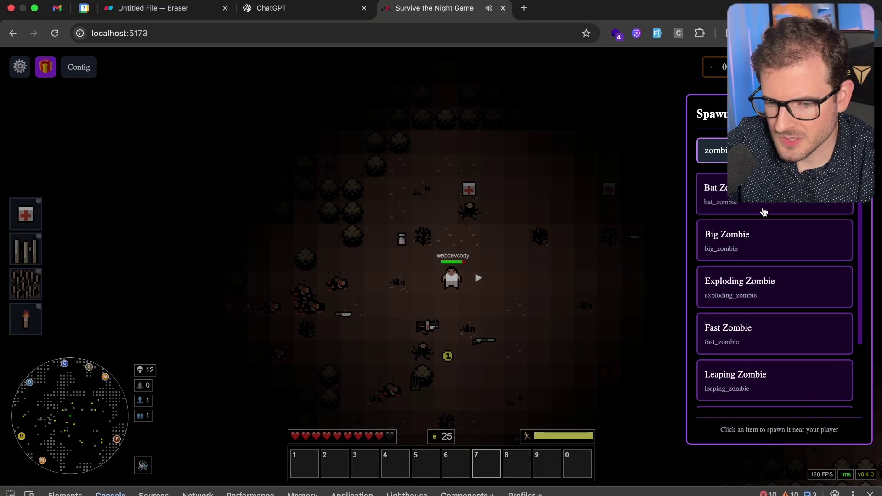
{"action": "scroll", "coordinate": [760, 227], "scroll_direction": "down", "scroll_amount": 1}
{"action": "key", "text": "BackSpace"}
{"action": "key", "text": "BackSpace"}
{"action": "key", "text": "BackSpace"}
{"action": "key", "text": "BackSpace"}
{"action": "type", "text": "bolt"}
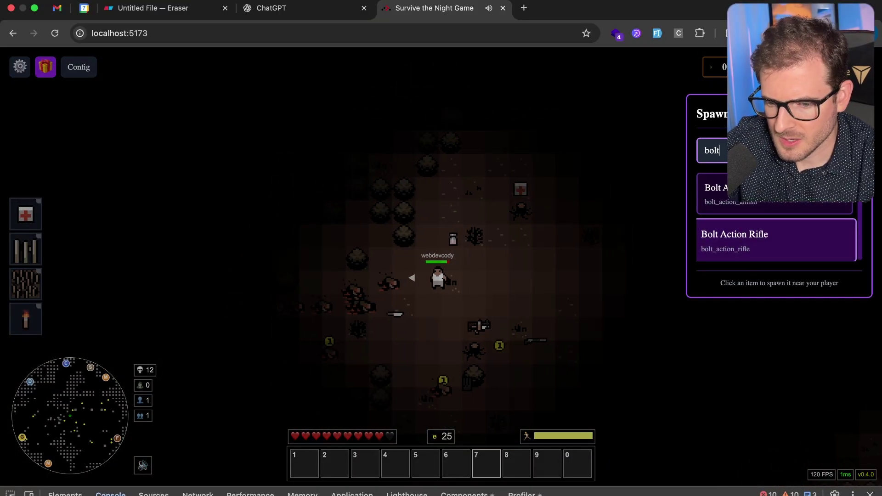
{"action": "left_click", "coordinate": [776, 193]}
{"action": "left_click", "coordinate": [774, 240]}
Step: Pick up the spawned bolt action rifle and its ammo, and equip the rifle
{"action": "left_click", "coordinate": [541, 285]}
{"action": "key", "text": "d"}
{"action": "key", "text": "f"}
{"action": "key", "text": "f"}
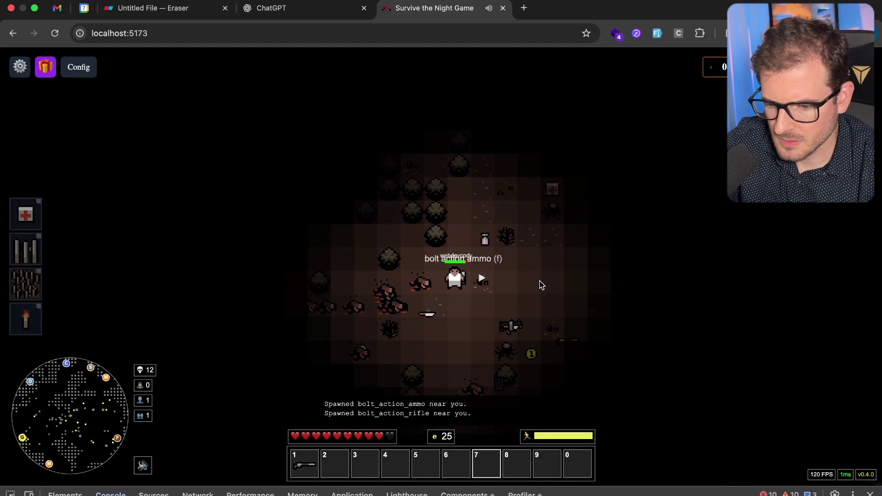
{"action": "key", "text": "1"}
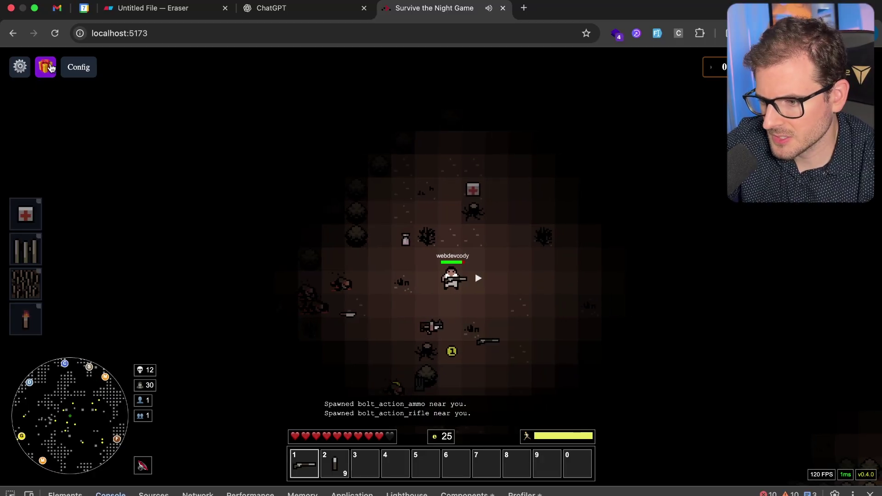
Step: Filter the spawn list for "flame", spawn a flamethrower and flamethrower ammo, and return to the game
{"action": "left_click", "coordinate": [48, 68]}
{"action": "key", "text": "BackSpace"}
{"action": "key", "text": "BackSpace"}
{"action": "key", "text": "BackSpace"}
{"action": "key", "text": "BackSpace"}
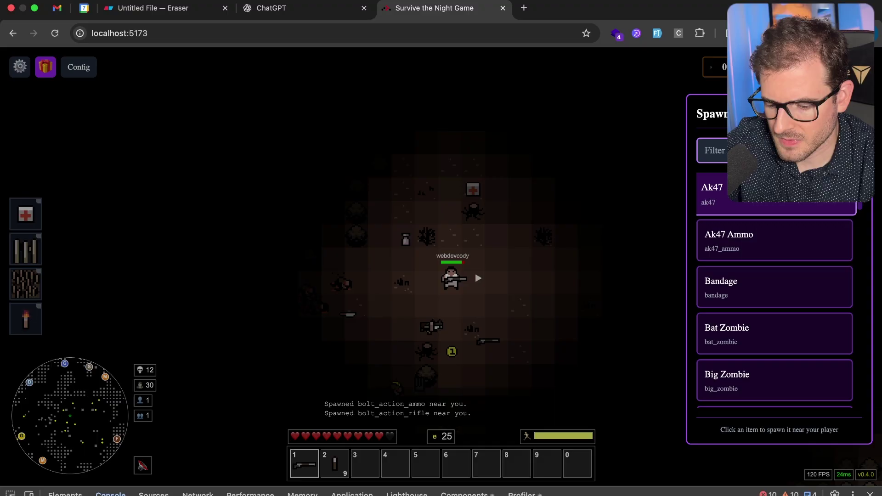
{"action": "type", "text": "flame"}
{"action": "left_click", "coordinate": [552, 269]}
{"action": "key", "text": "Escape"}
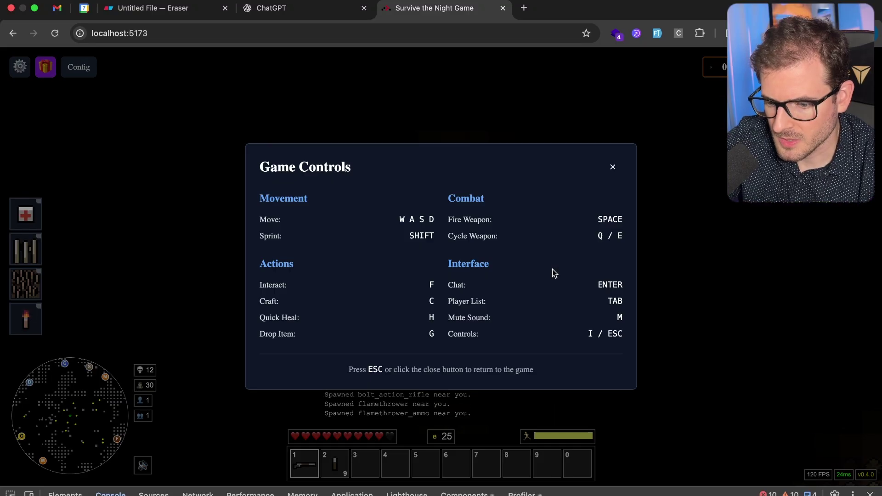
{"action": "key", "text": "Escape"}
Step: Pick up the spawned flamethrower and its ammo, and equip the flamethrower
{"action": "key", "text": "d"}
{"action": "key", "text": "f"}
{"action": "key", "text": "f"}
{"action": "key", "text": "3"}
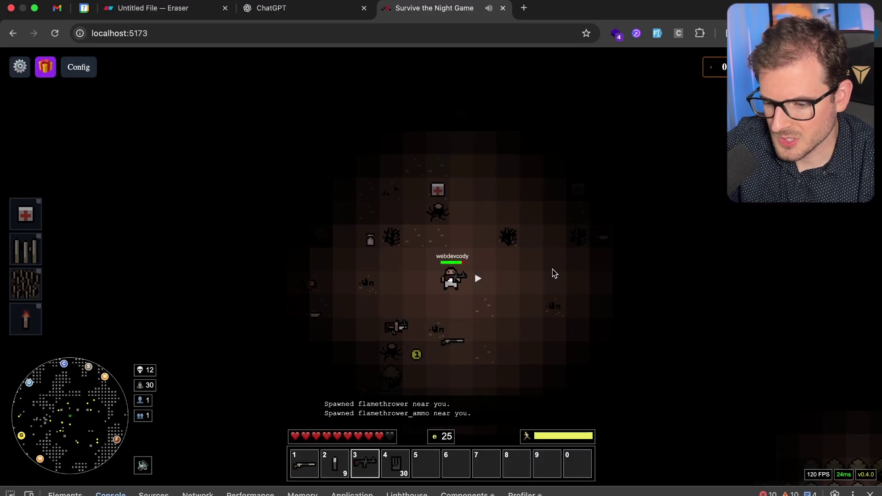
Step: Fire the flamethrower east and north around the clearing to set the approaching zombies on fire
{"action": "key", "text": "s"}
{"action": "key", "text": "d"}
{"action": "key", "text": "space"}
{"action": "key", "text": "w"}
{"action": "key", "text": "space"}
{"action": "key", "text": "d"}
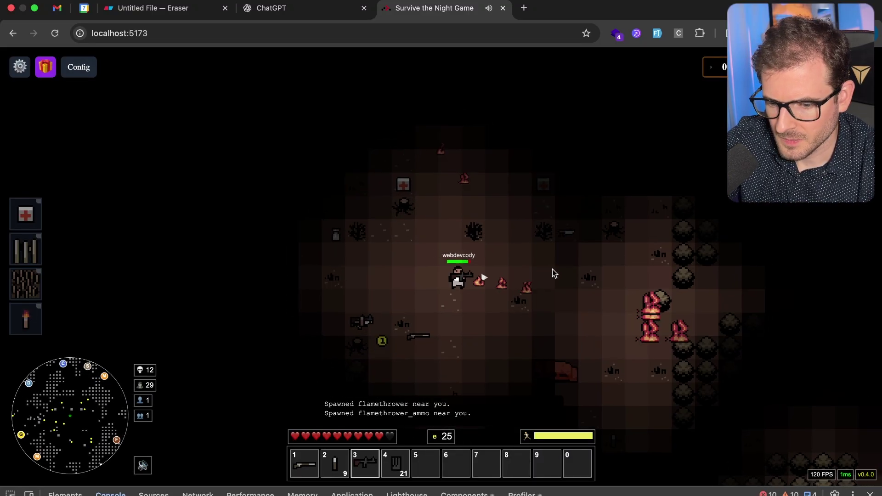
{"action": "key", "text": "a"}
{"action": "key", "text": "s"}
{"action": "key", "text": "d"}
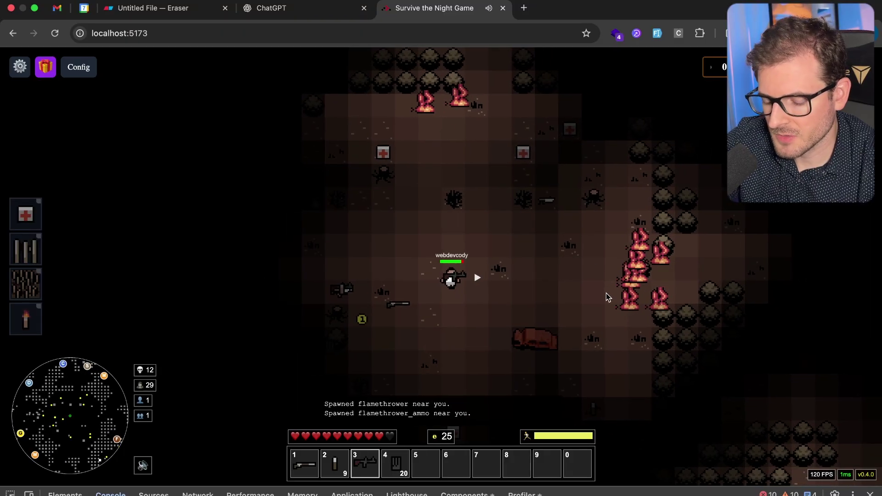
{"action": "key", "text": "a"}
{"action": "key", "text": "d"}
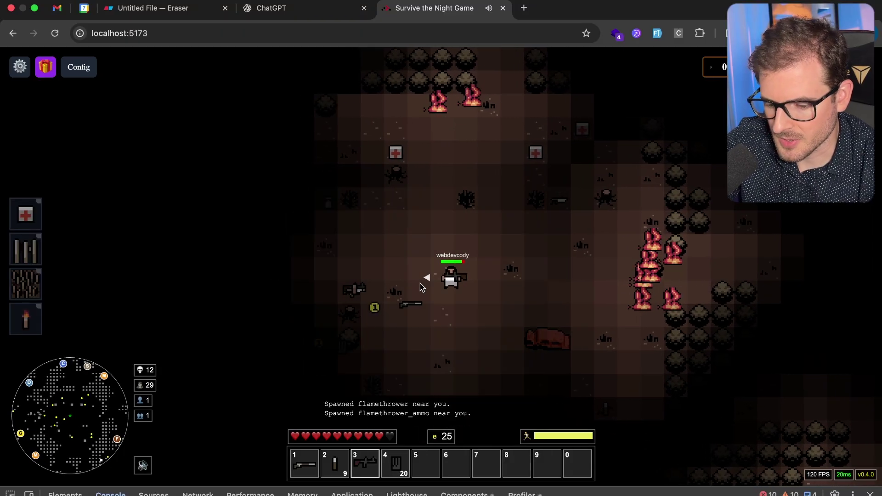
Step: Filter the spawn list for "gren" and spawn two grenade launchers and grenade launcher ammo
{"action": "key", "text": "d"}
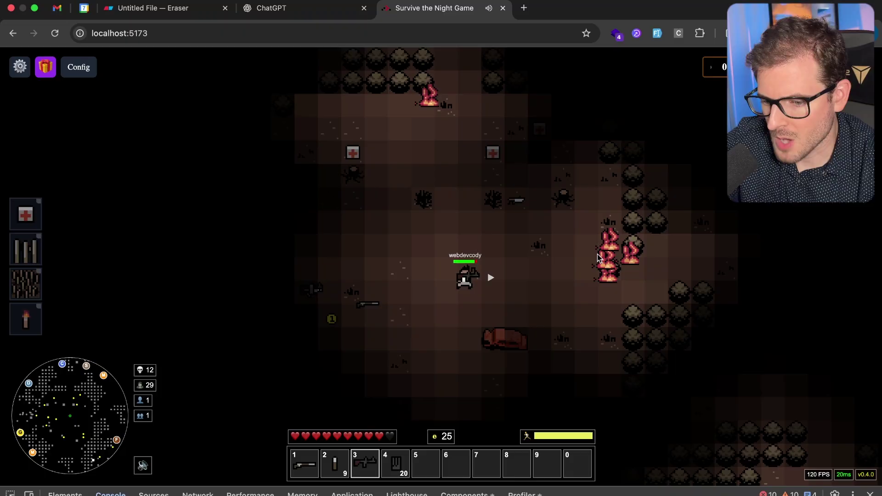
{"action": "key", "text": "a"}
{"action": "left_click", "coordinate": [45, 67]}
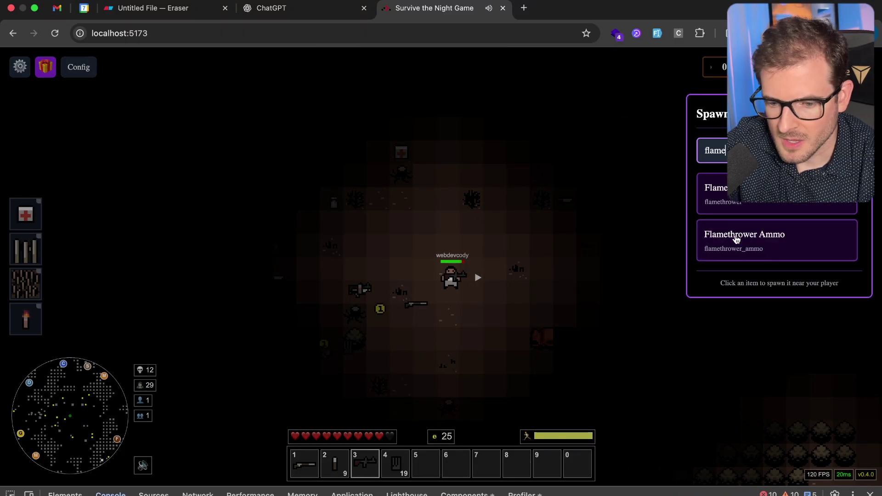
{"action": "key", "text": "super+a"}
{"action": "type", "text": "gren"}
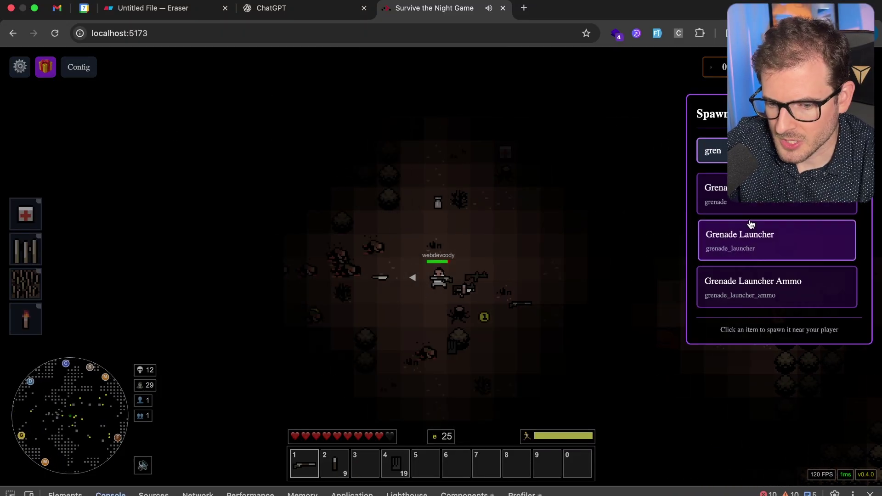
{"action": "double_click", "coordinate": [750, 230]}
{"action": "left_click", "coordinate": [724, 292]}
Step: Pick up a spawned grenade launcher and its ammo, and equip the launcher
{"action": "key", "text": "d"}
{"action": "key", "text": "f"}
{"action": "key", "text": "f"}
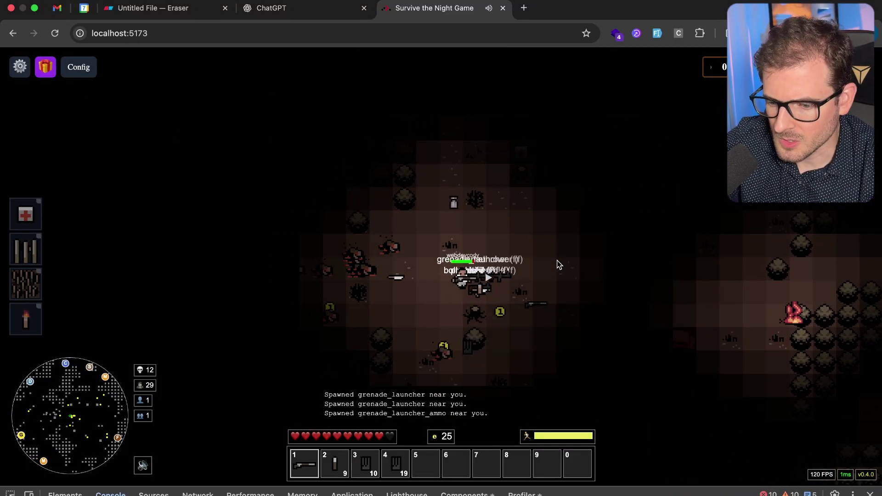
{"action": "key", "text": "w"}
{"action": "key", "text": "5"}
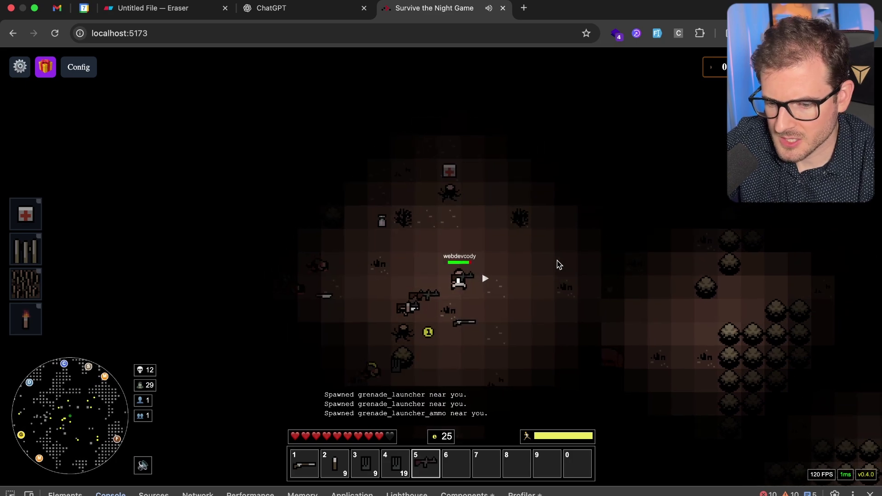
Step: Move east to the wrecked car, filter the spawn list for "torc", and spawn a torch
{"action": "key", "text": "d"}
{"action": "key", "text": "s"}
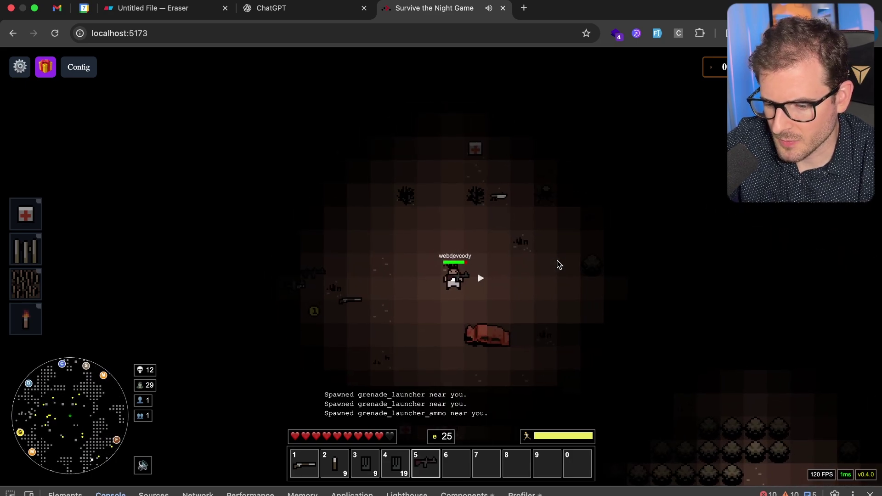
{"action": "left_click", "coordinate": [46, 68]}
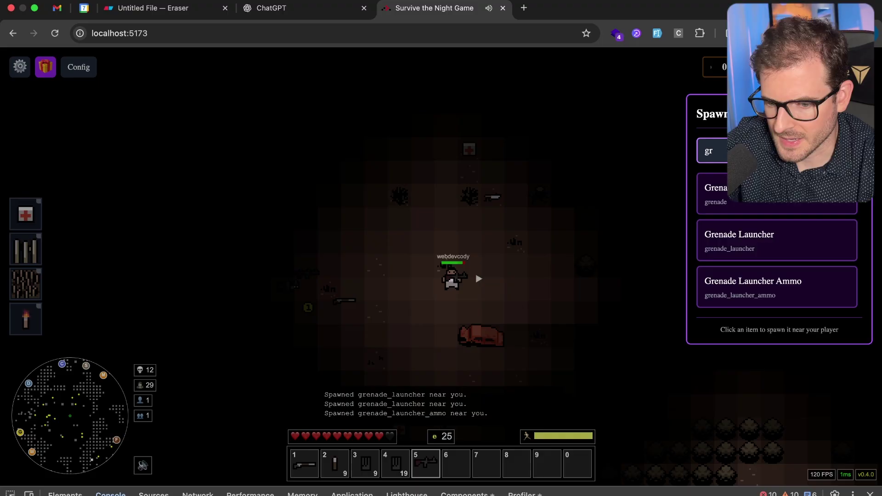
{"action": "type", "text": "torc"}
{"action": "left_click", "coordinate": [519, 302]}
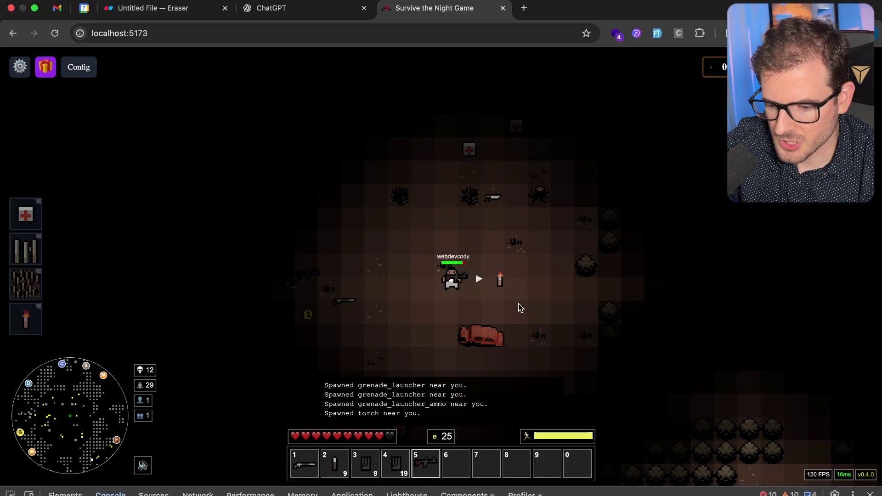
Step: Pick up the torch, drop it beside the trees east of the car, and head back west into the clearing
{"action": "key", "text": "d"}
{"action": "key", "text": "f"}
{"action": "key", "text": "d"}
{"action": "key", "text": "d"}
{"action": "key", "text": "6"}
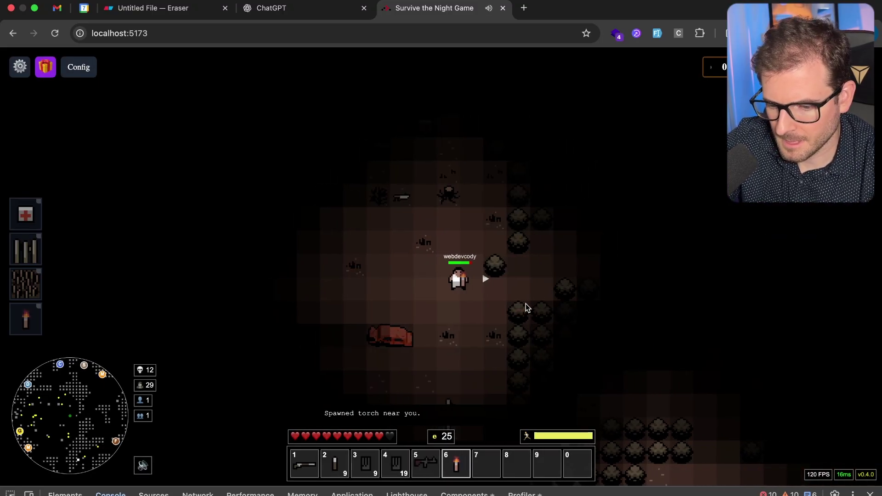
{"action": "key", "text": "g"}
{"action": "key", "text": "shift+a"}
{"action": "key", "text": "w"}
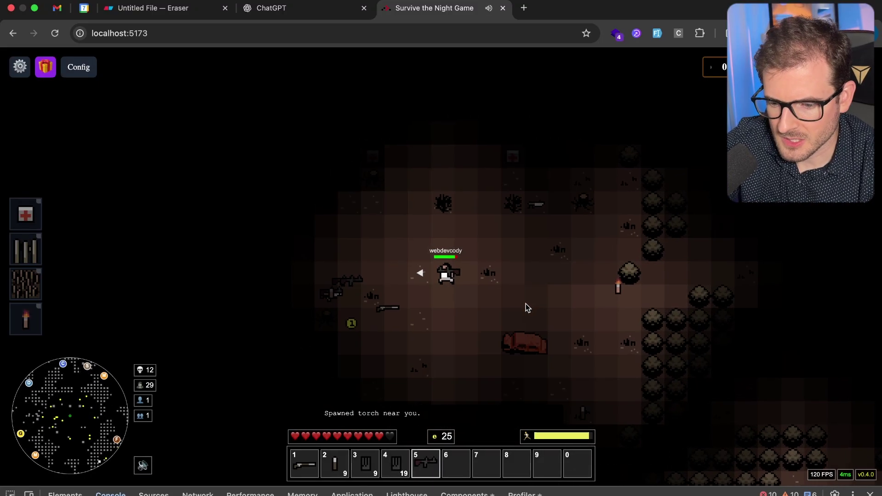
Step: Fire grenades from the grenade launcher around the clearing north of the wrecked car while moving about
{"action": "key", "text": "d"}
{"action": "key", "text": "space"}
{"action": "key", "text": "w"}
{"action": "key", "text": "d"}
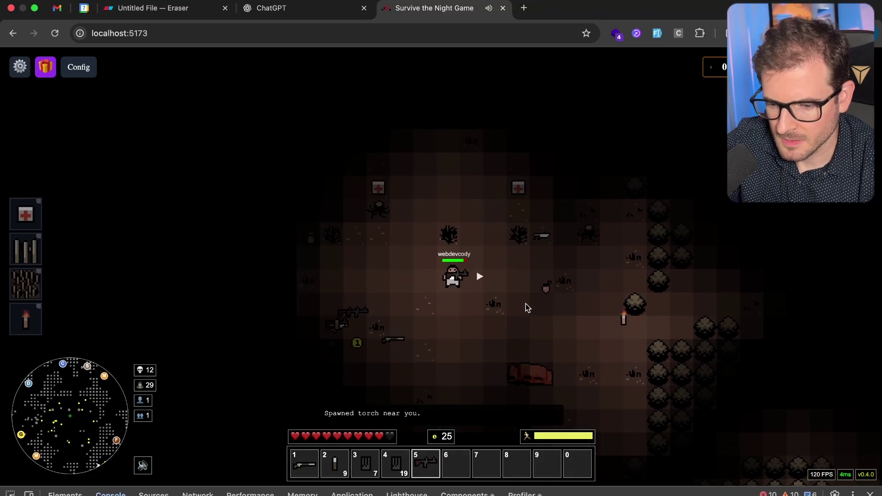
{"action": "key", "text": "s"}
{"action": "key", "text": "space"}
{"action": "key", "text": "d"}
Step: Get a shotgun with shells and fire it west at the approaching zombies until the shells run out
{"action": "left_click", "coordinate": [50, 68]}
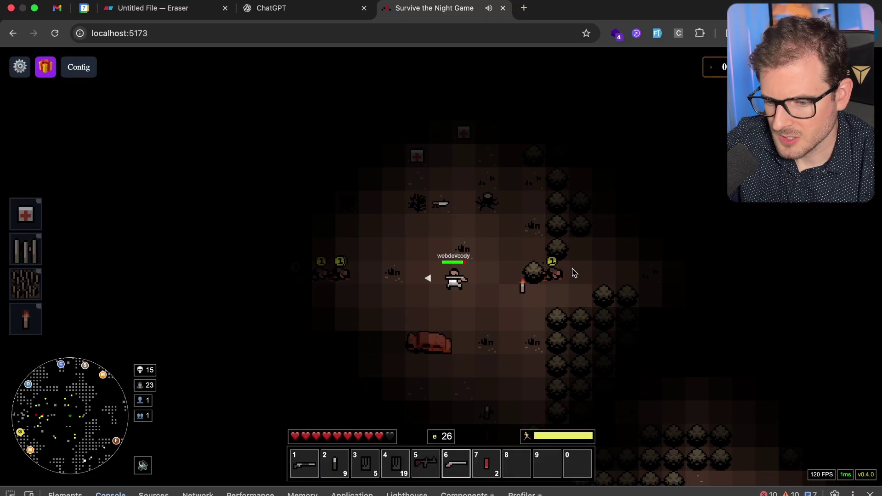
{"action": "key", "text": "a"}
{"action": "key", "text": "space"}
{"action": "key", "text": "a"}
{"action": "key", "text": "space"}
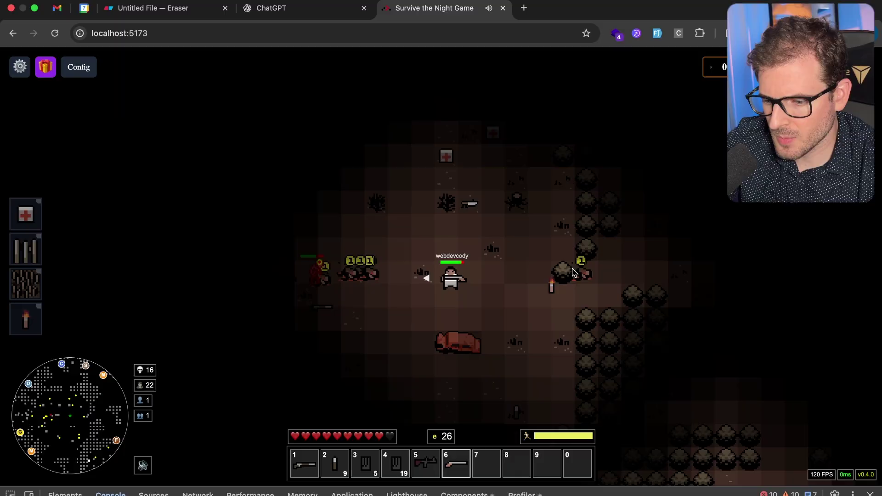
Step: Back away east and south past the wrecked car to evade the remaining zombie
{"action": "key", "text": "d"}
{"action": "key", "text": "a"}
{"action": "key", "text": "d"}
{"action": "key", "text": "s"}
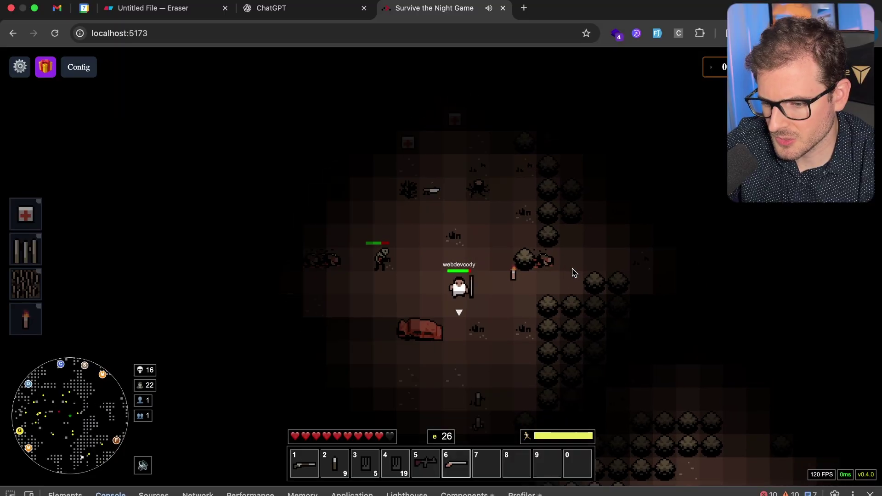
{"action": "key", "text": "a"}
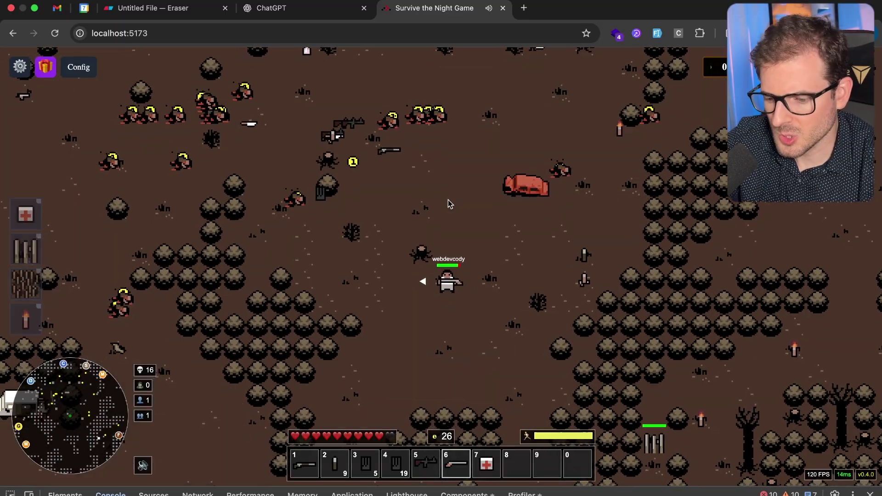
Step: Use the medkit to heal, return north past the wrecked car, and equip the grenade launcher
{"action": "key", "text": "z"}
{"action": "key", "text": "d"}
{"action": "key", "text": "w"}
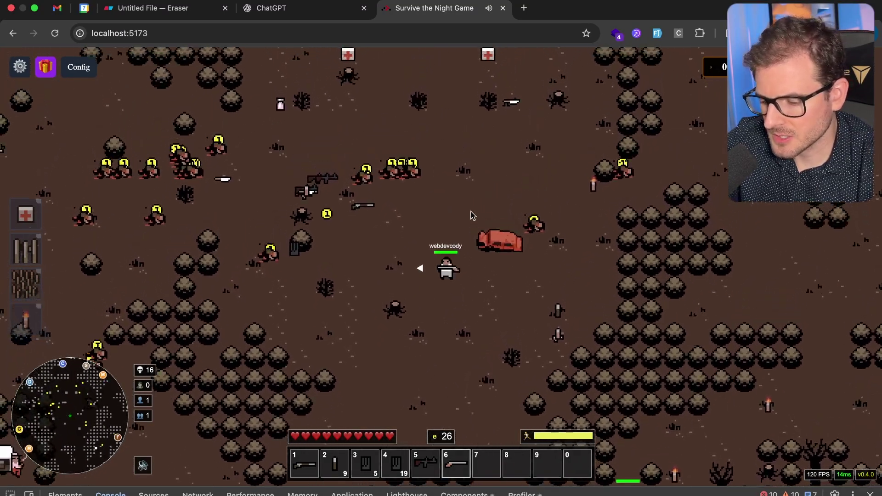
{"action": "key", "text": "5"}
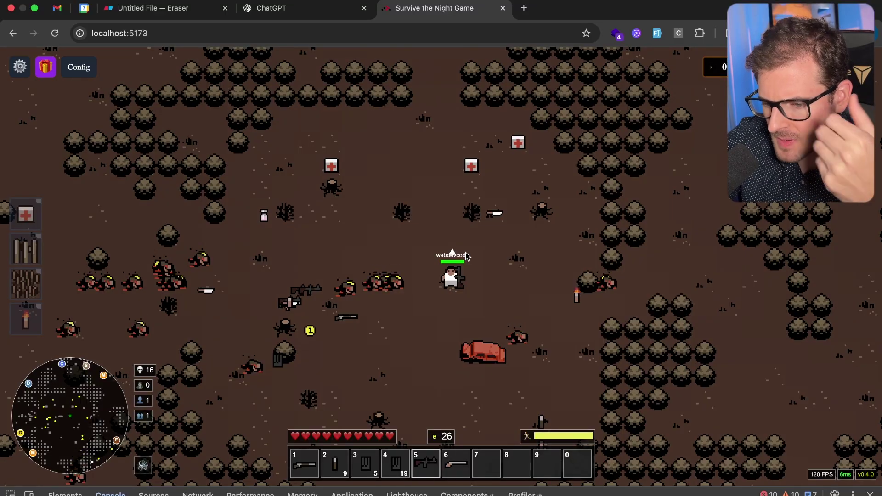
{"action": "key", "text": "w+d"}
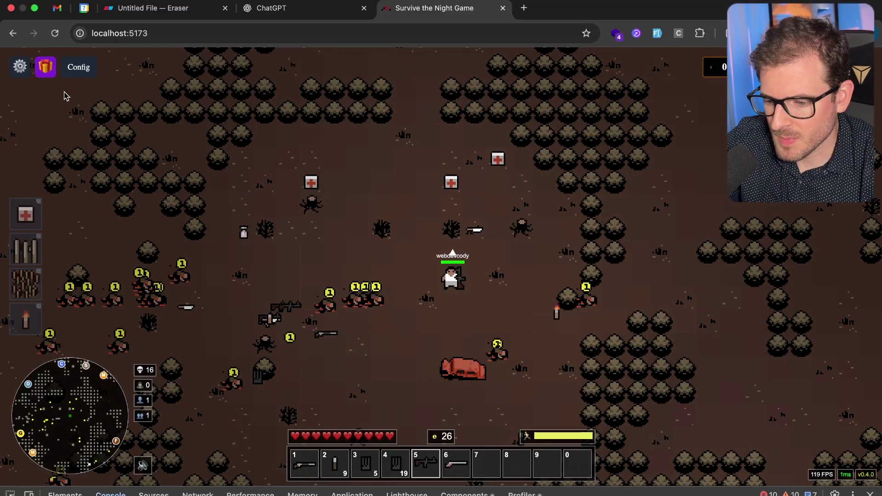
Step: Filter the spawn list for "fast" and spawn a fast zombie
{"action": "left_click", "coordinate": [45, 68]}
{"action": "type", "text": "shot"}
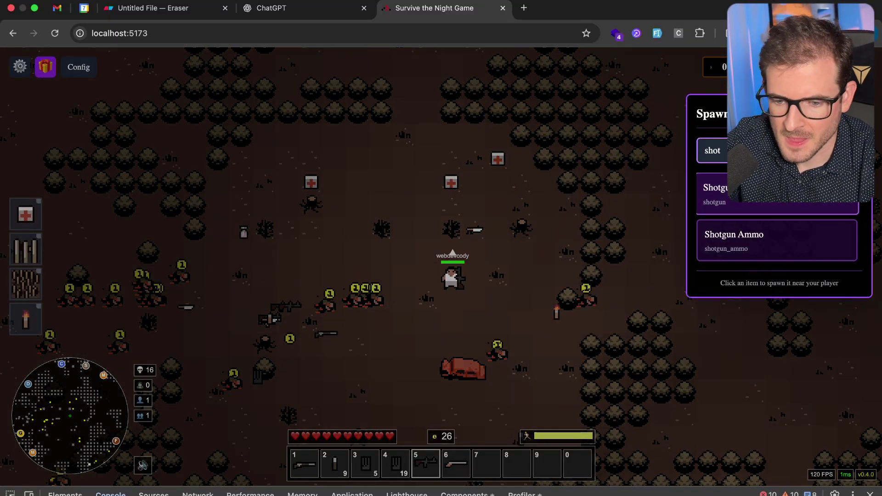
{"action": "key", "text": "BackSpace"}
{"action": "key", "text": "BackSpace"}
{"action": "key", "text": "BackSpace"}
{"action": "key", "text": "BackSpace"}
{"action": "type", "text": "fast"}
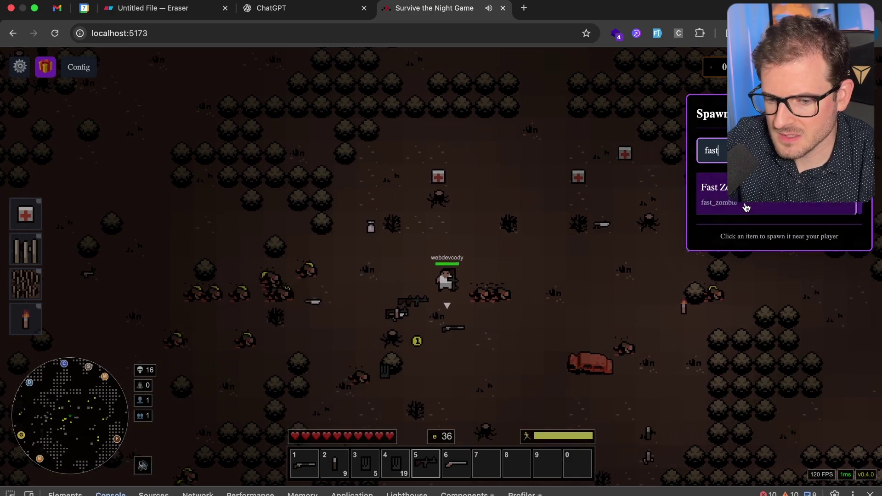
{"action": "left_click", "coordinate": [745, 208]}
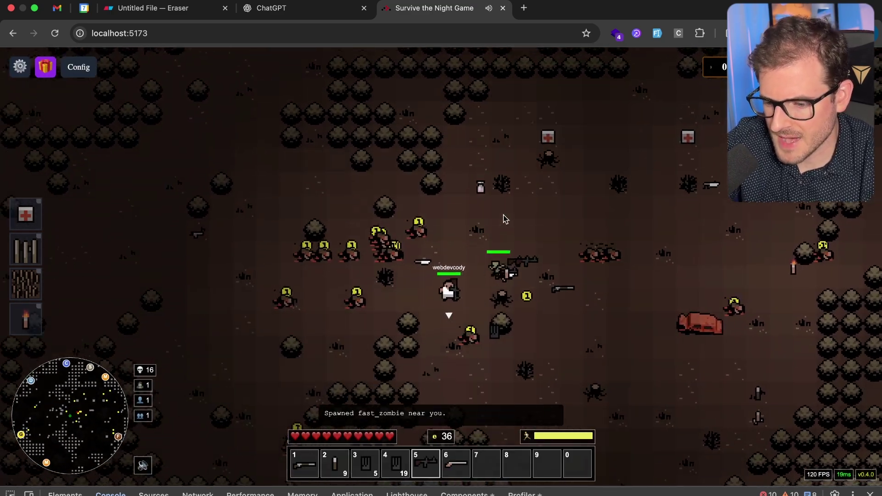
Step: Run east from the fast zombie, switch to the rifle in the first slot, and turn back to shoot it
{"action": "key", "text": "s"}
{"action": "key", "text": "w"}
{"action": "key", "text": "d"}
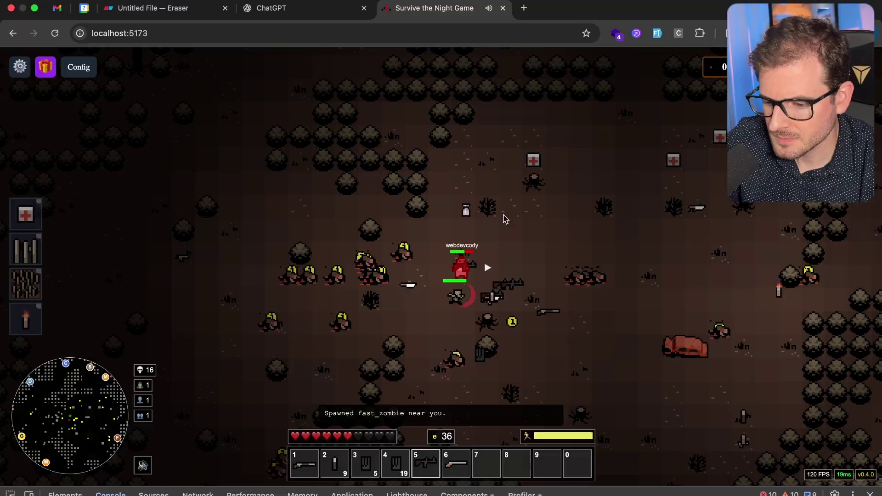
{"action": "key", "text": "w"}
{"action": "key", "text": "d"}
{"action": "key", "text": "1"}
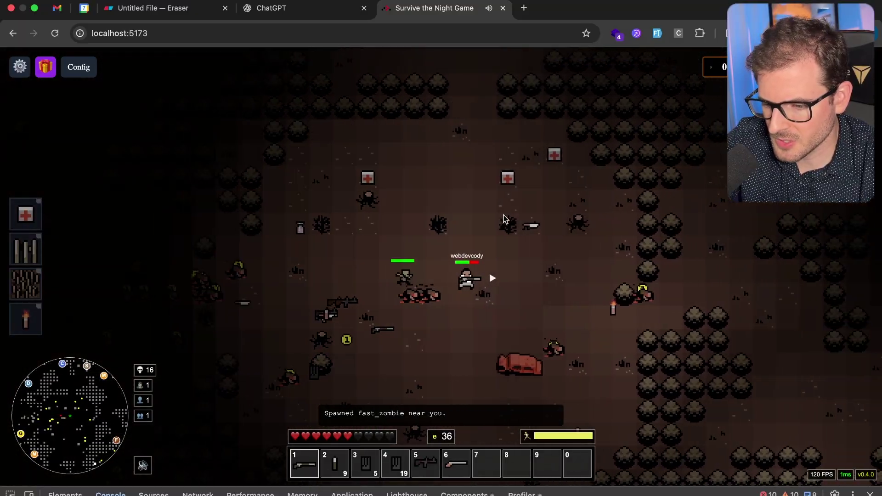
{"action": "key", "text": "d"}
{"action": "key", "text": "a"}
{"action": "key", "text": "space"}
{"action": "key", "text": "s"}
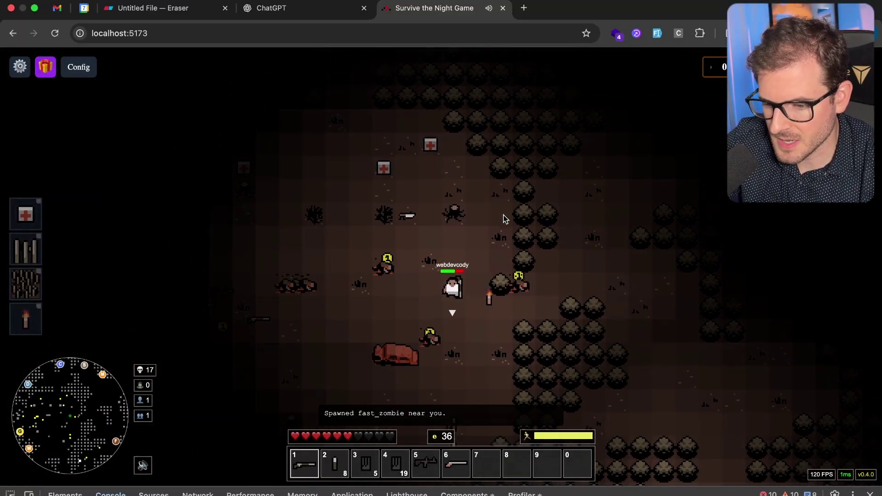
Step: Filter the spawn list for "zombie", spawn a bat zombie, and close the Game Controls overlay
{"action": "key", "text": "d"}
{"action": "left_click", "coordinate": [45, 67]}
{"action": "type", "text": "fast"}
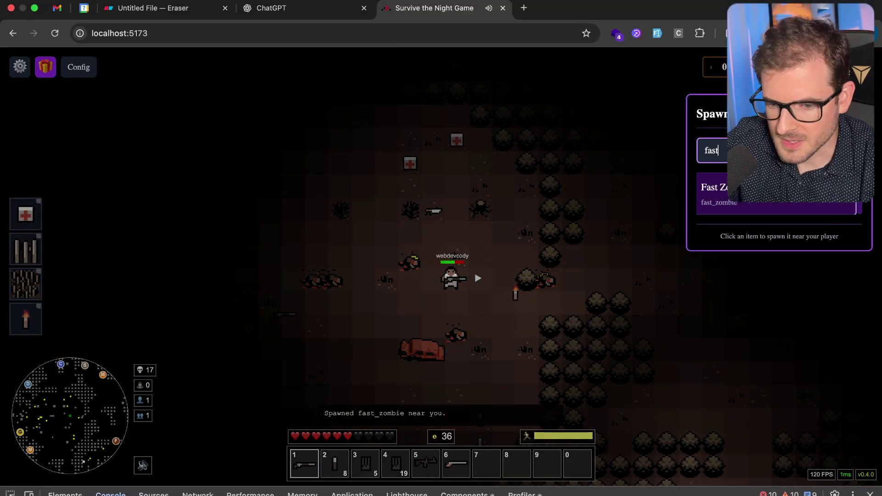
{"action": "key", "text": "BackSpace"}
{"action": "key", "text": "BackSpace"}
{"action": "type", "text": "zombie"}
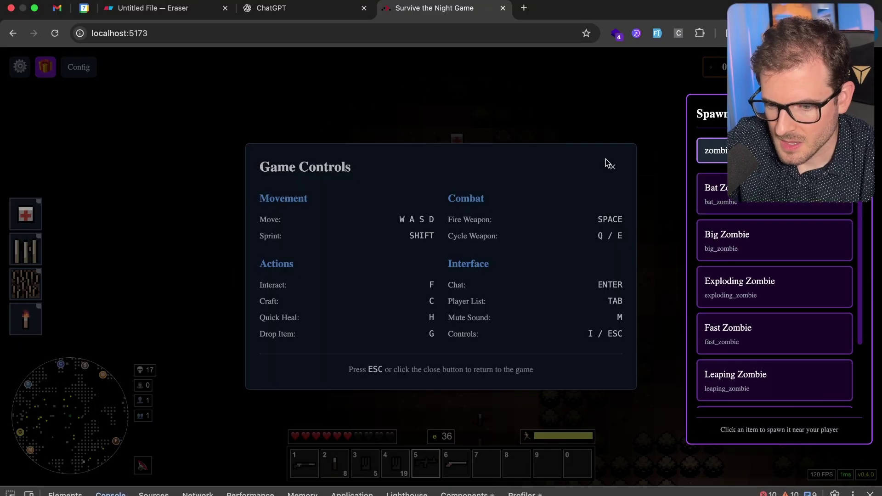
{"action": "left_click", "coordinate": [606, 159]}
{"action": "left_click", "coordinate": [613, 167]}
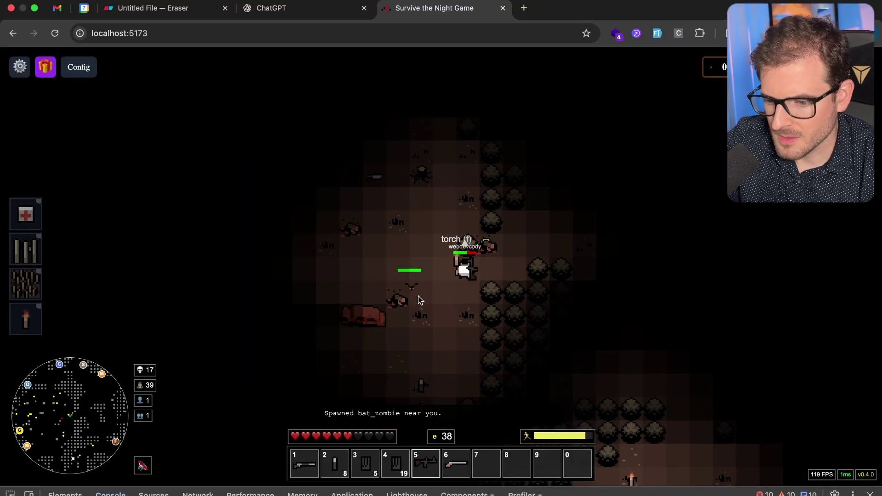
Step: Lead the bat zombie southeast through the trees and fight it with the grenade launcher and rifle
{"action": "key", "text": "d"}
{"action": "key", "text": "w"}
{"action": "key", "text": "s"}
{"action": "key", "text": "d"}
{"action": "key", "text": "s"}
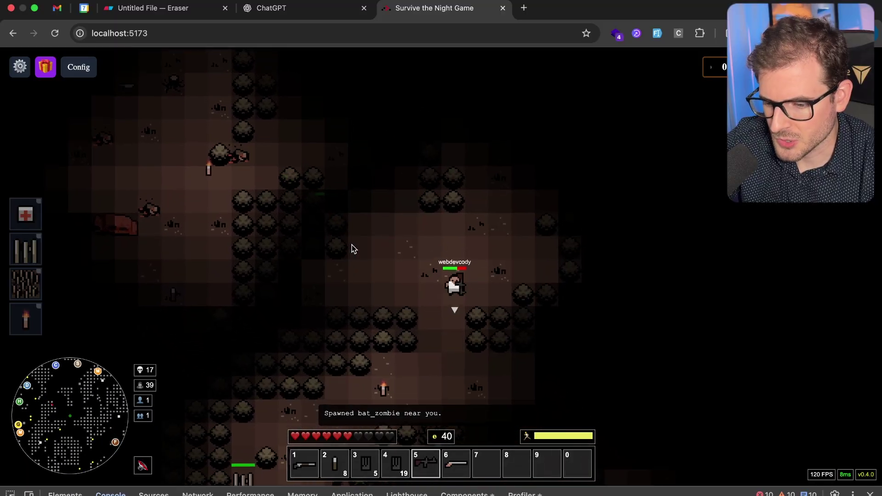
{"action": "key", "text": "w"}
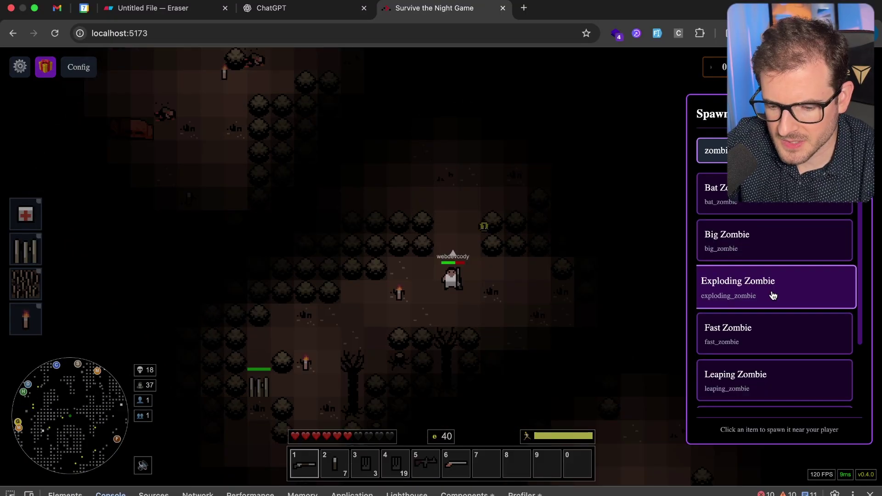
Step: Spawn an exploding zombie from the zombie list and move north away from it into the open area
{"action": "scroll", "coordinate": [759, 386], "scroll_direction": "down", "scroll_amount": 3}
{"action": "scroll", "coordinate": [759, 386], "scroll_direction": "up", "scroll_amount": 2}
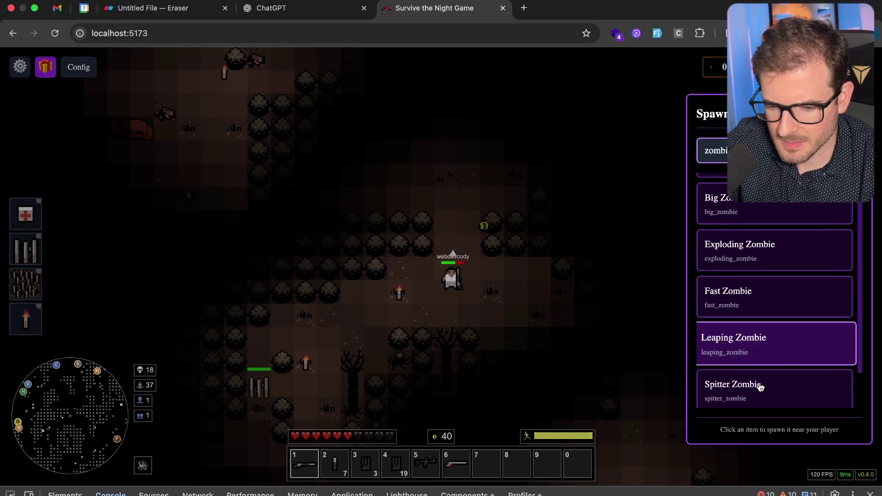
{"action": "left_click", "coordinate": [769, 261]}
{"action": "left_click", "coordinate": [538, 294]}
{"action": "key", "text": "w"}
{"action": "key", "text": "a"}
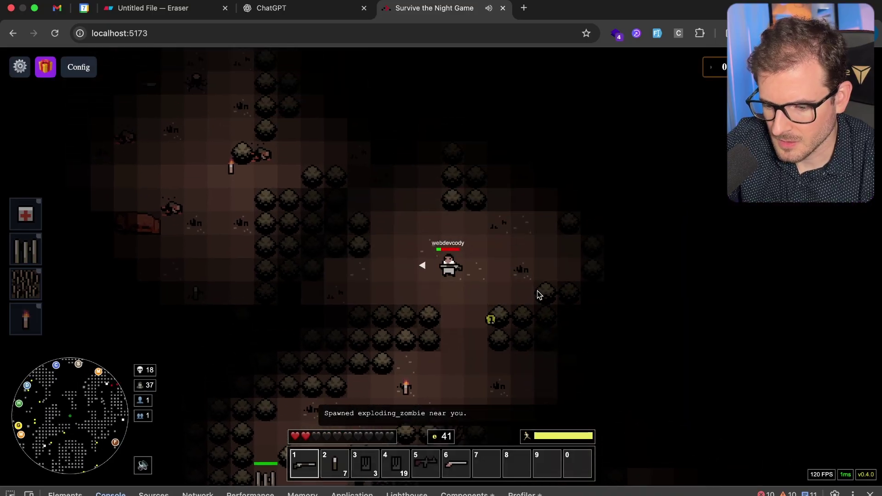
{"action": "key", "text": "d"}
{"action": "key", "text": "m"}
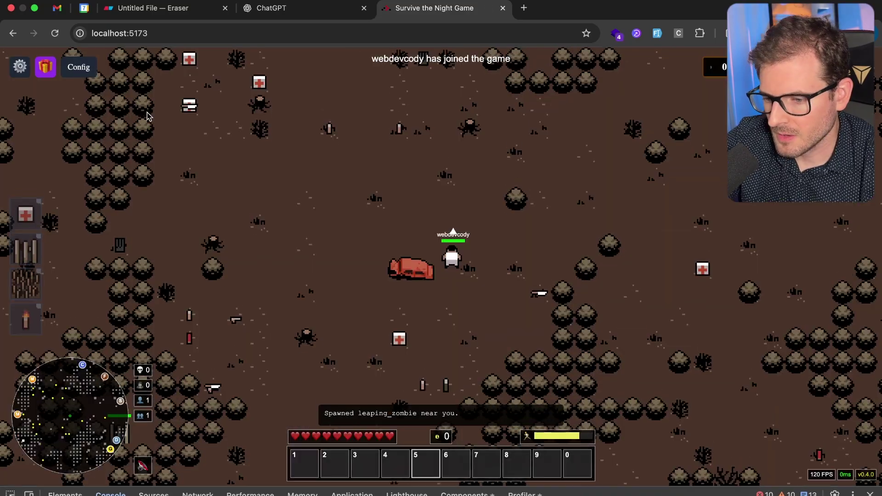
Step: Spawn a leaping zombie near the wrecked car in the new round and walk northwest while it chases
{"action": "key", "text": "w"}
{"action": "key", "text": "a"}
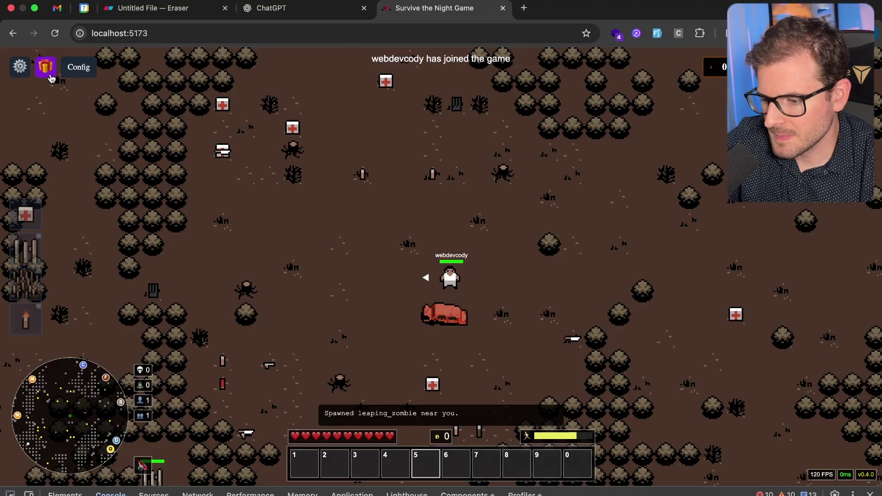
{"action": "left_click", "coordinate": [46, 68]}
{"action": "left_click", "coordinate": [775, 382]}
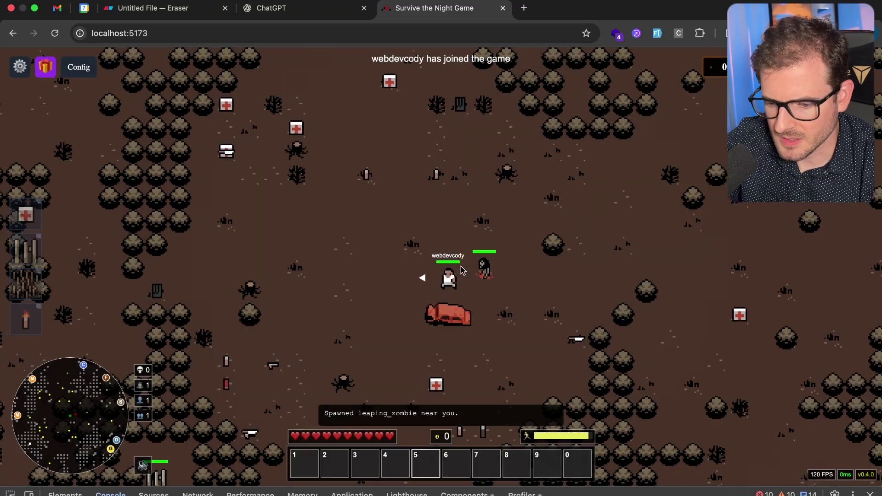
{"action": "key", "text": "a"}
{"action": "key", "text": "w"}
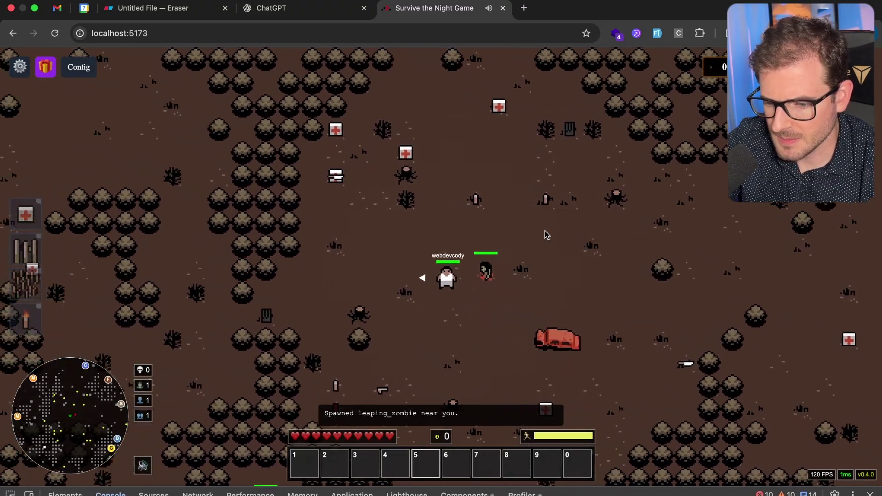
Step: Evade the leaping zombie north of the wrecked car, run around it to the southeast and pick up the knife
{"action": "key", "text": "a"}
{"action": "key", "text": "w"}
{"action": "key", "text": "d"}
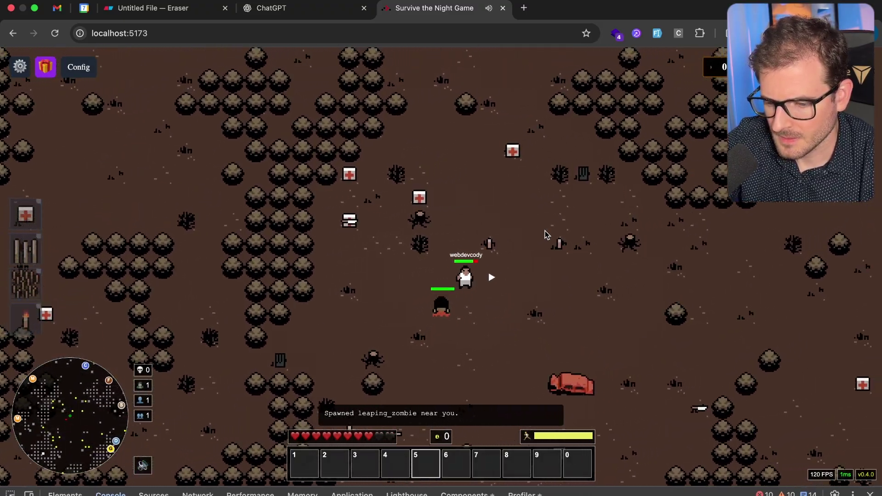
{"action": "key", "text": "s"}
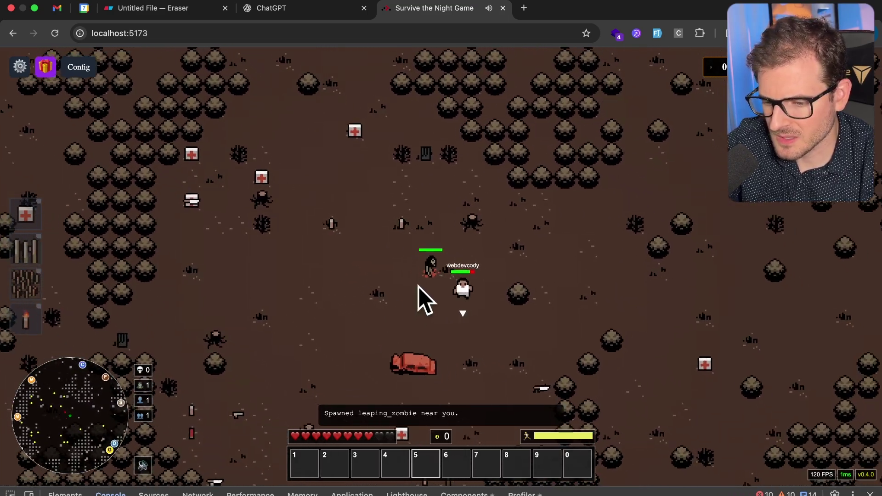
{"action": "key", "text": "d"}
{"action": "key", "text": "s"}
{"action": "key", "text": "e"}
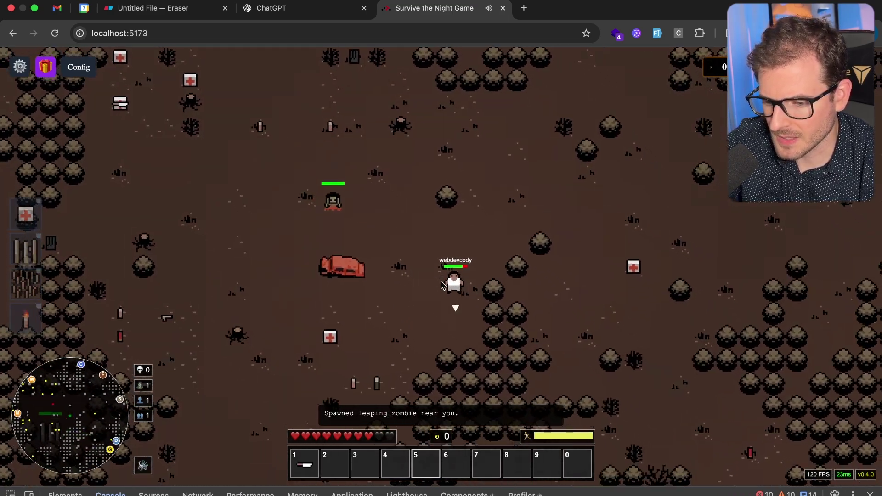
Step: Equip the knife and fight the leaping zombie in the open area beside the wrecked car
{"action": "key", "text": "a"}
{"action": "key", "text": "w"}
{"action": "key", "text": "d"}
{"action": "key", "text": "s"}
{"action": "key", "text": "a"}
{"action": "key", "text": "1"}
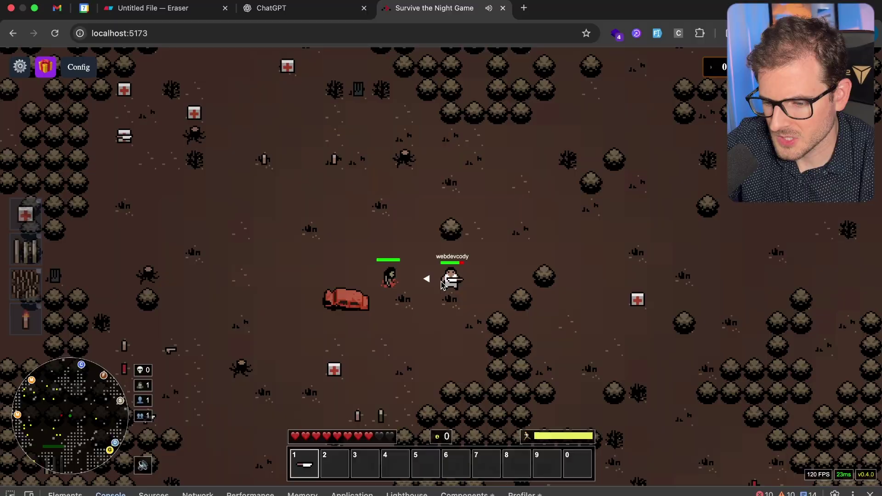
{"action": "key", "text": "d"}
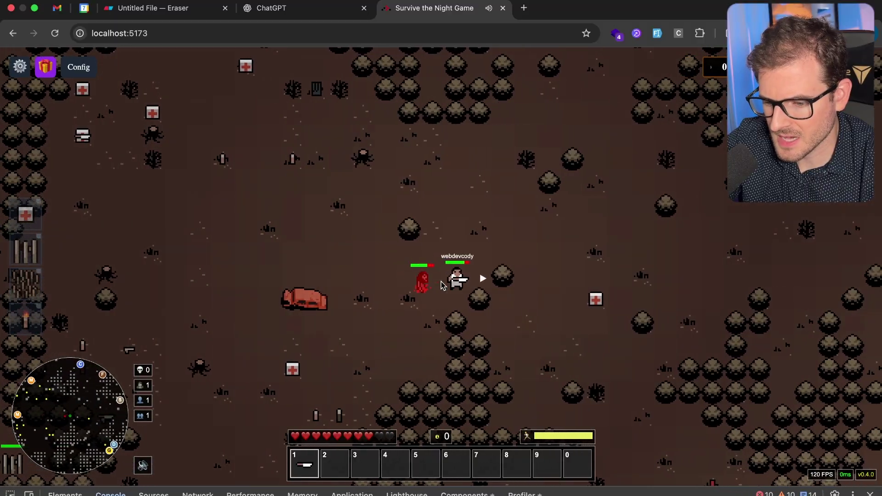
{"action": "key", "text": "a"}
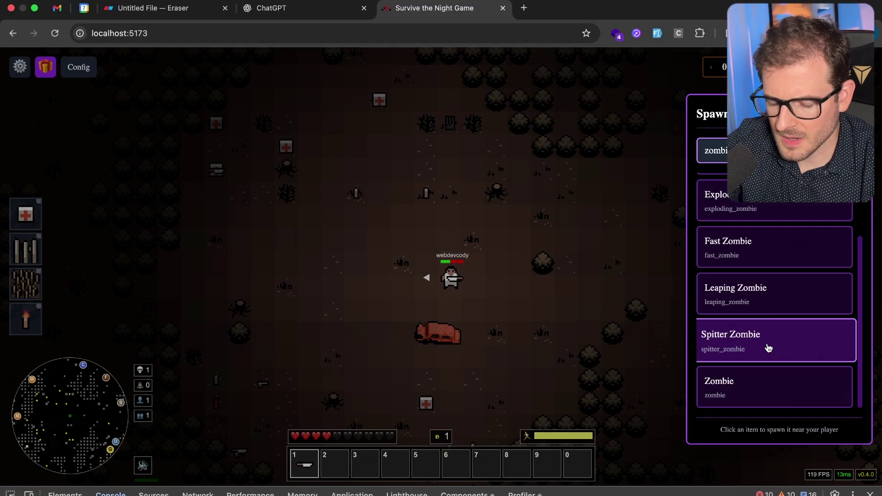
Step: Spawn a spitter zombie near the wrecked car and move northwest to dodge its spit
{"action": "scroll", "coordinate": [767, 346], "scroll_direction": "up", "scroll_amount": 2}
{"action": "scroll", "coordinate": [768, 346], "scroll_direction": "down", "scroll_amount": 2}
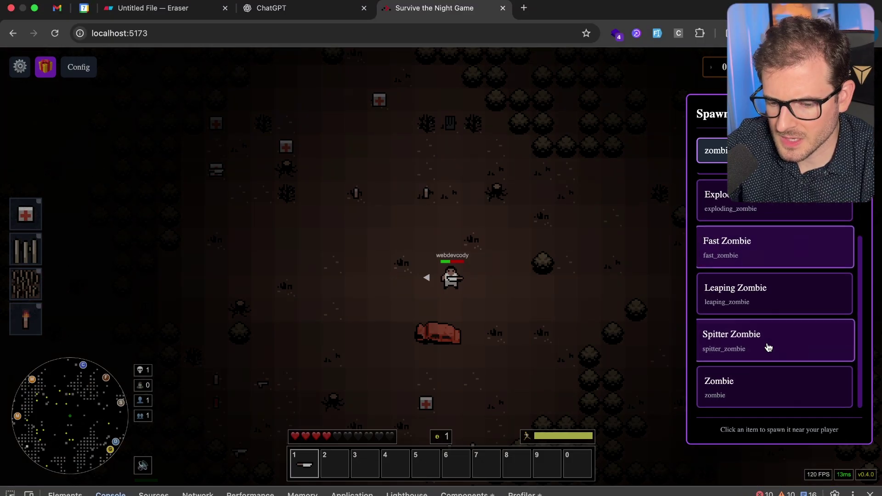
{"action": "key", "text": "z"}
{"action": "key", "text": "a"}
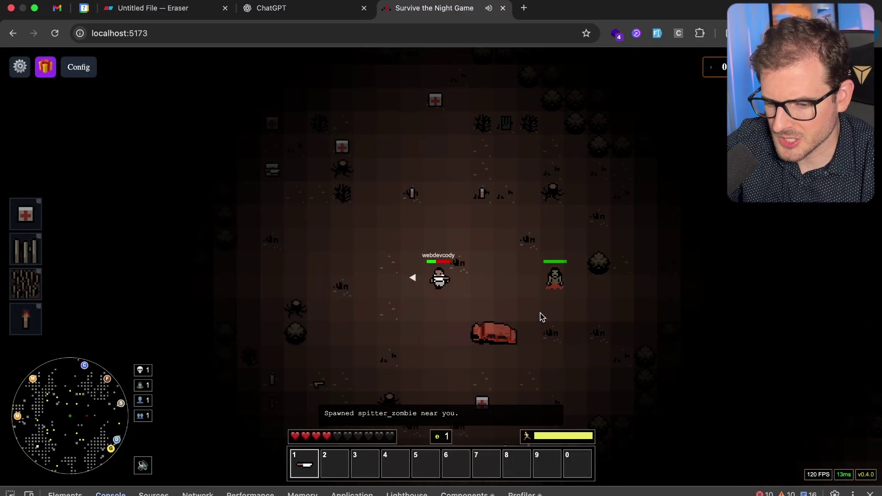
{"action": "key", "text": "a"}
{"action": "key", "text": "w"}
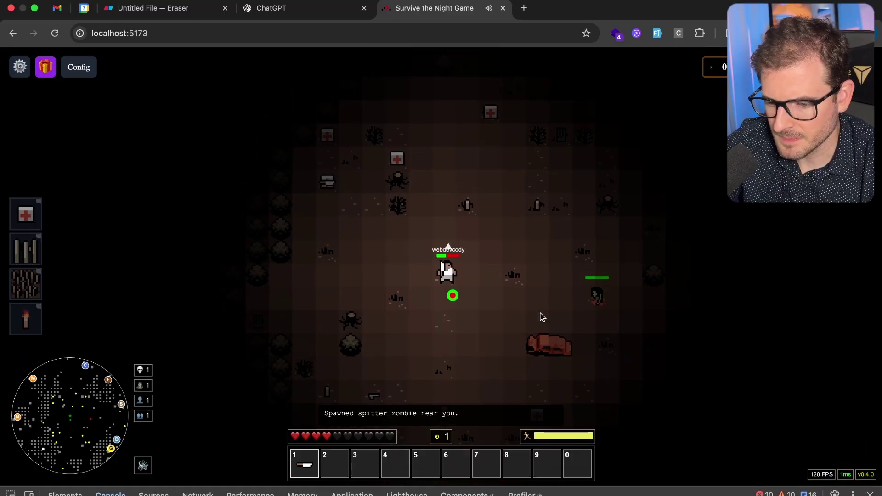
{"action": "key", "text": "s"}
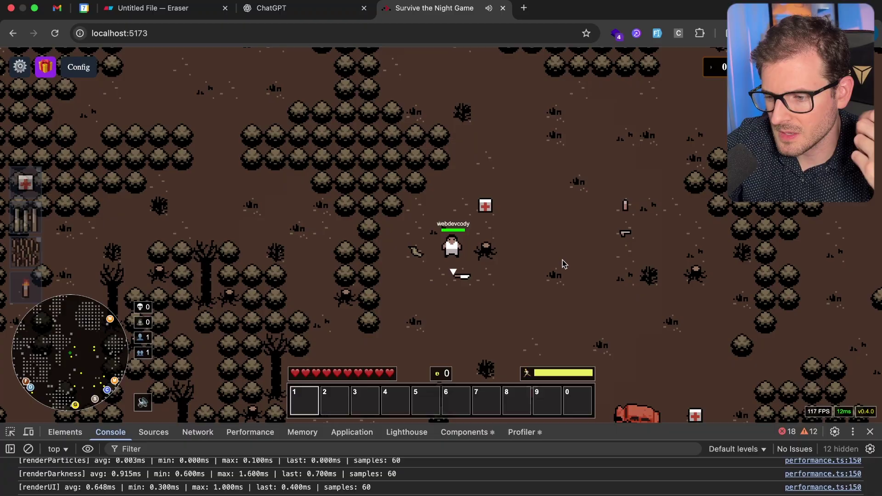
Step: Gather the cloth near the spawn point and wood from two dead bushes in the new round
{"action": "key", "text": "a"}
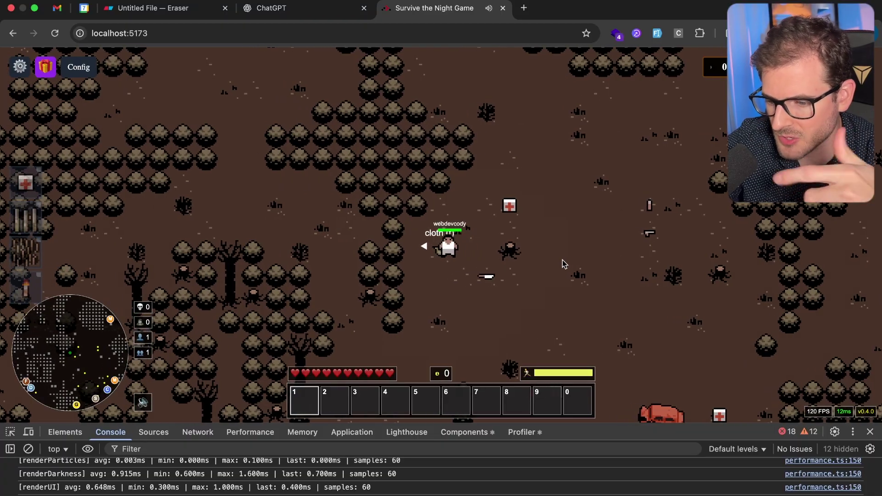
{"action": "key", "text": "d"}
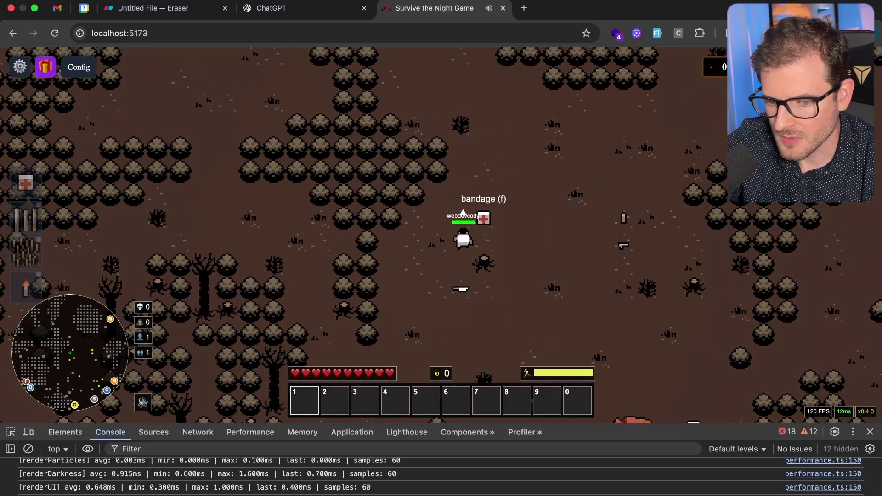
{"action": "key", "text": "s"}
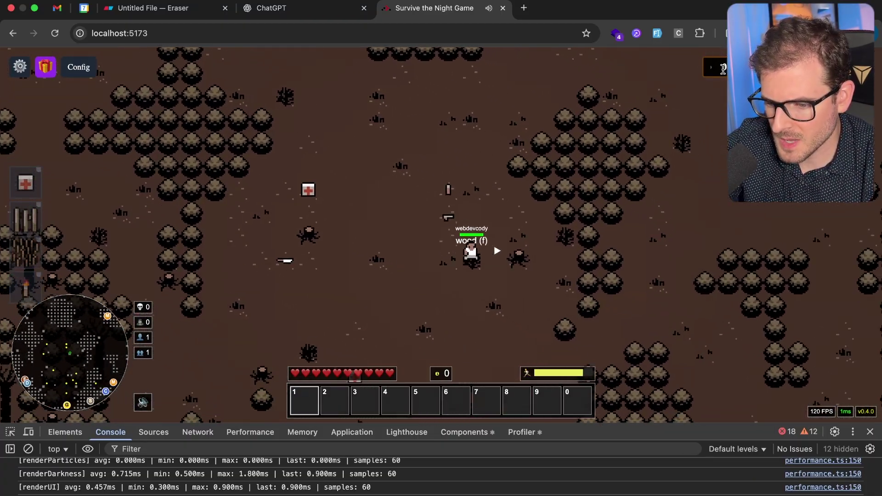
{"action": "key", "text": "f"}
{"action": "key", "text": "shift+w"}
{"action": "key", "text": "a"}
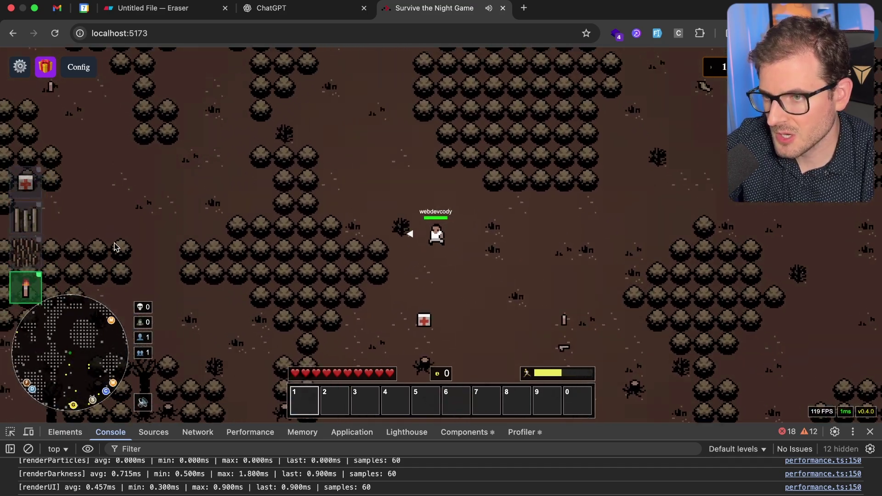
{"action": "key", "text": "f"}
{"action": "key", "text": "d"}
{"action": "key", "text": "d"}
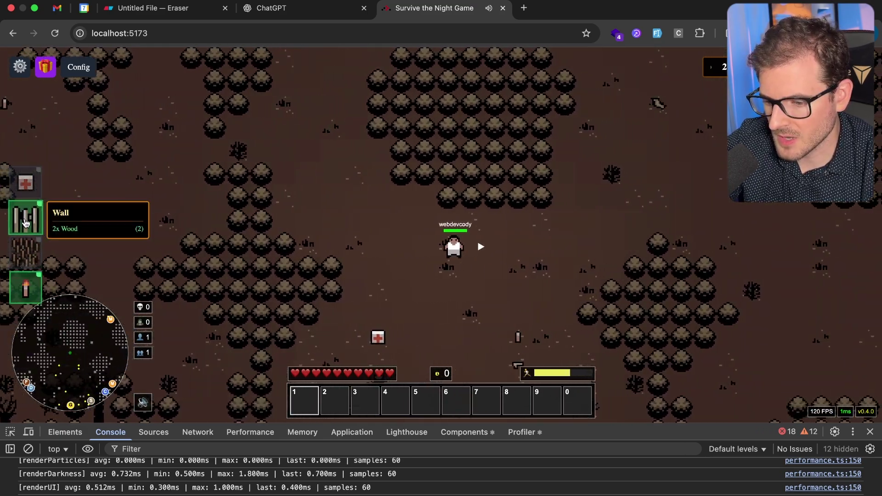
Step: Craft a wall from 2 wood and place it just below the cluster of trees
{"action": "left_click", "coordinate": [25, 217]}
{"action": "key", "text": "w"}
{"action": "key", "text": "shift+d"}
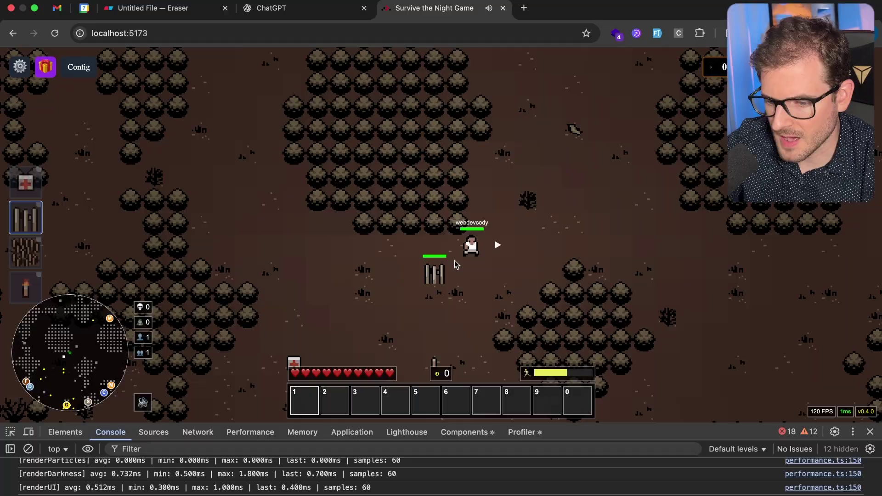
Step: Collect more wood, craft a torch and set it on the ground northeast of the wall
{"action": "key", "text": "w"}
{"action": "key", "text": "f"}
{"action": "key", "text": "s"}
{"action": "key", "text": "a"}
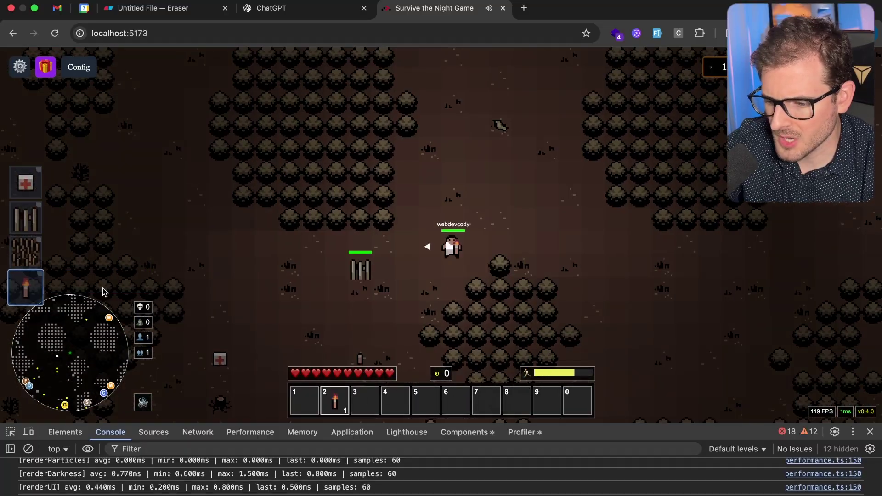
{"action": "left_click", "coordinate": [23, 287]}
{"action": "key", "text": "f"}
{"action": "key", "text": "d"}
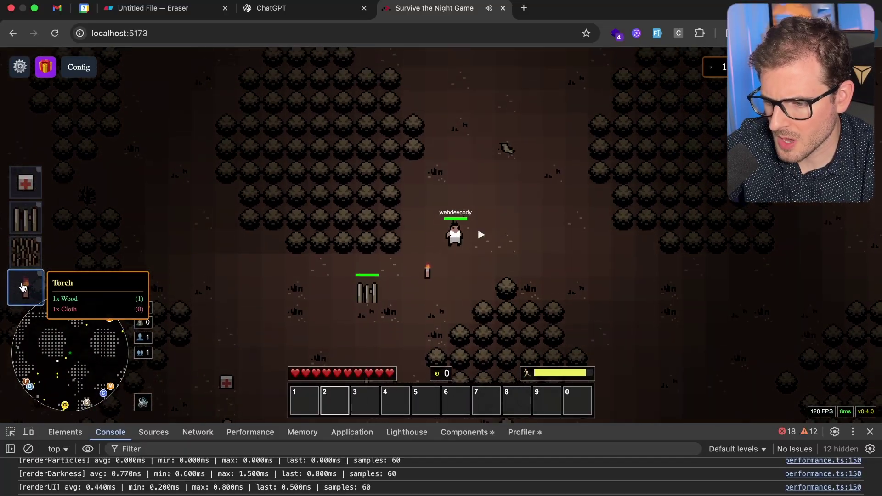
Step: Check the Spikes recipe, then head north between the tree clusters collecting the cloth and more wood
{"action": "key", "text": "w"}
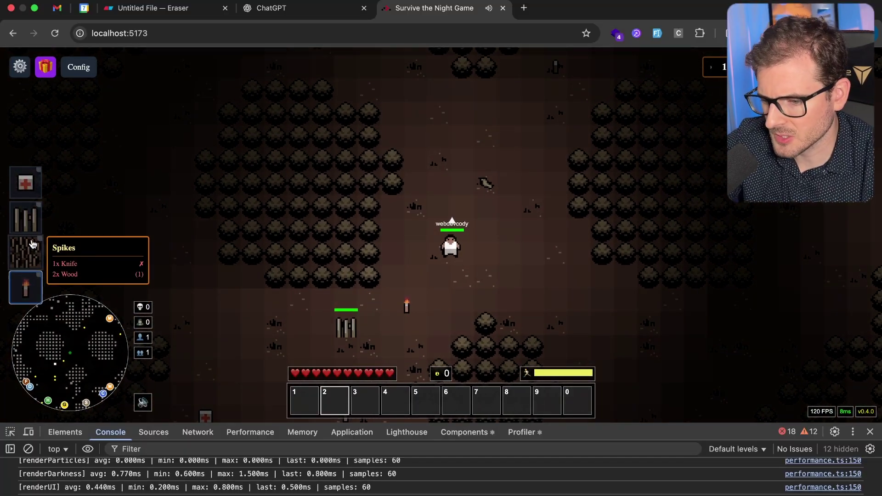
{"action": "key", "text": "d"}
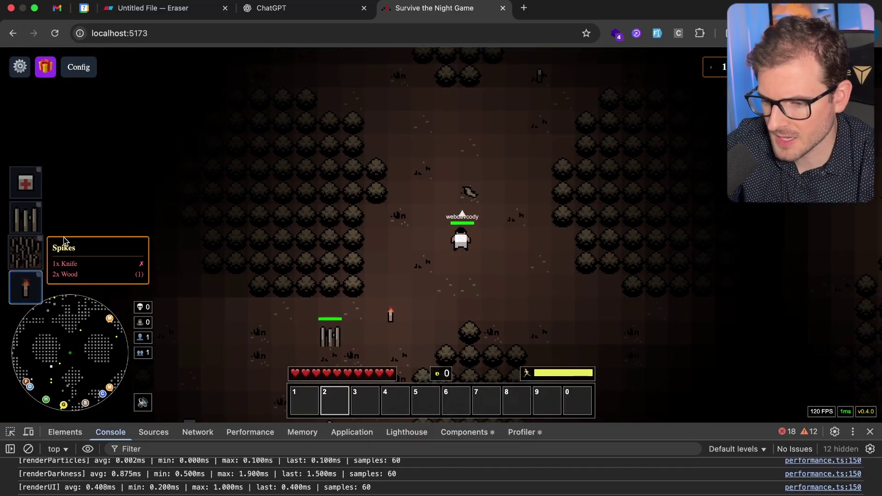
{"action": "key", "text": "w"}
{"action": "key", "text": "shift+w"}
{"action": "key", "text": "shift+a"}
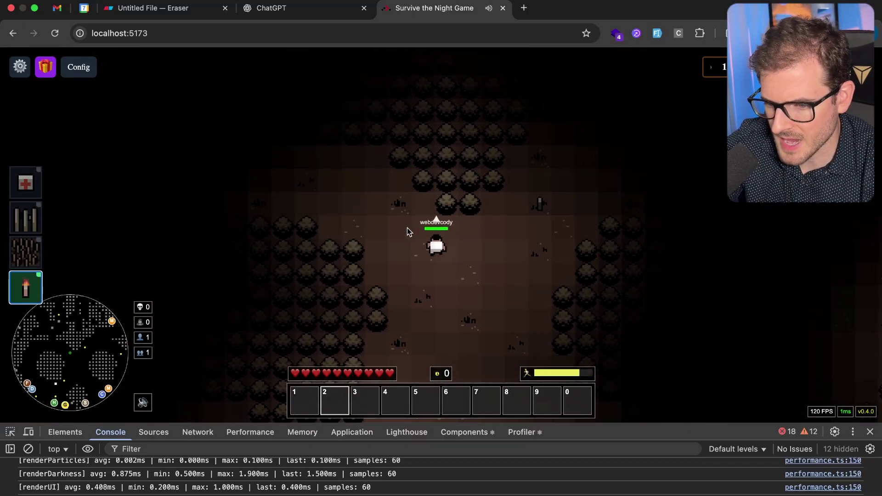
{"action": "key", "text": "shift+w"}
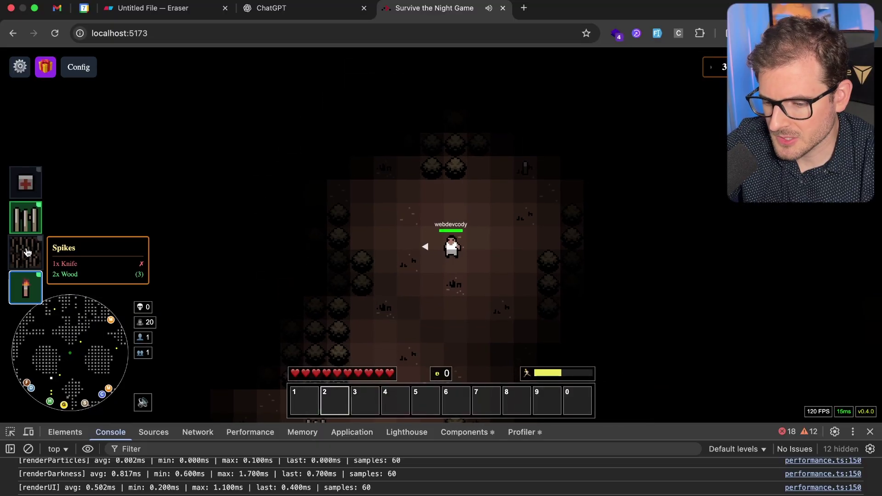
Step: Run through the dark forest to the large bare tree and review the Spikes and Wall recipes
{"action": "key", "text": "s"}
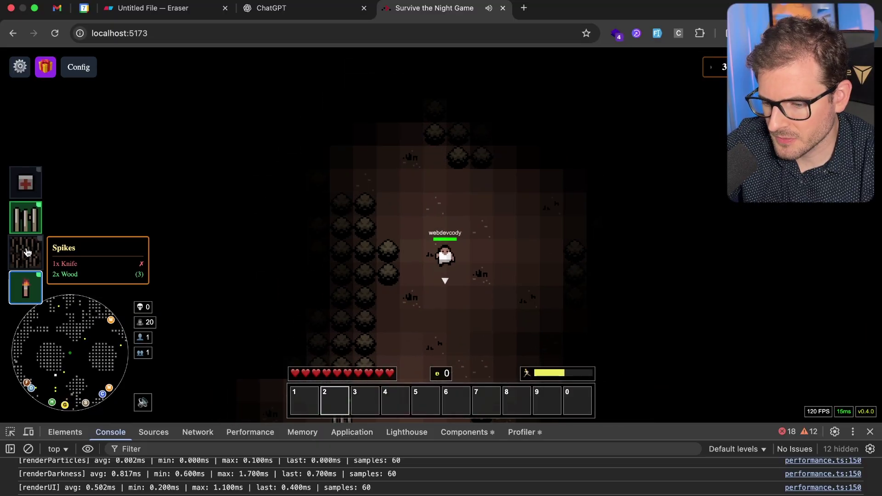
{"action": "key", "text": "a"}
{"action": "key", "text": "shift+s"}
{"action": "key", "text": "d"}
{"action": "mouse_move", "coordinate": [27, 184]}
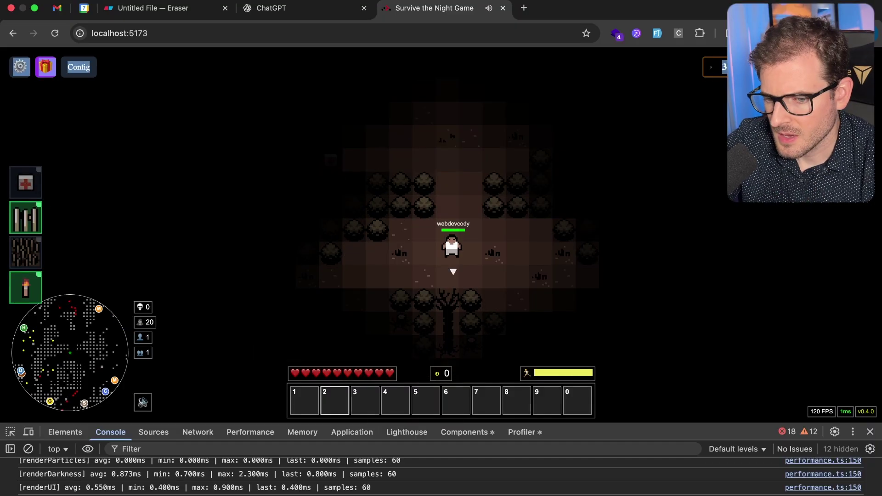
{"action": "key", "text": "s"}
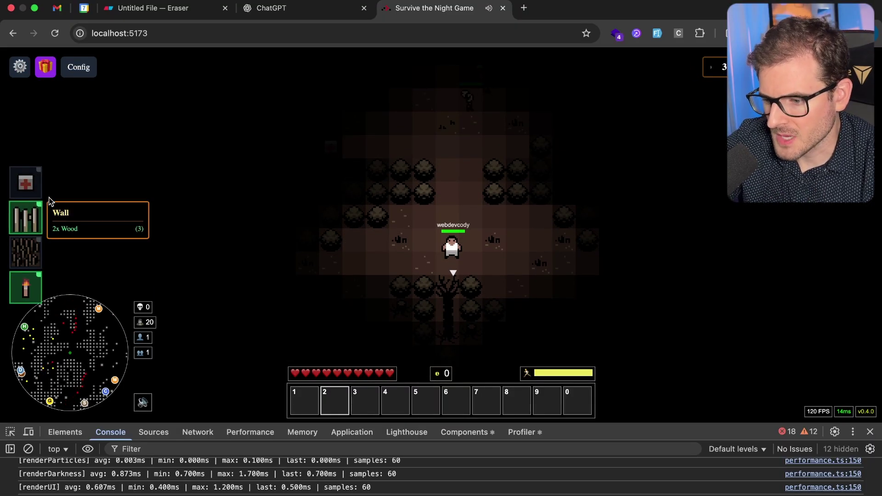
Step: Walk west from the wrecked car in the new round and gather wood from the two dead bushes
{"action": "key", "text": "d"}
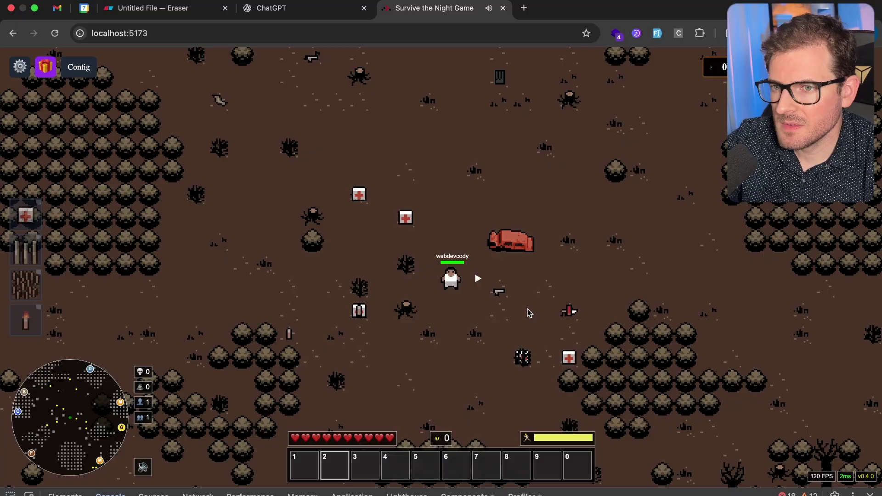
{"action": "key", "text": "w"}
{"action": "key", "text": "d"}
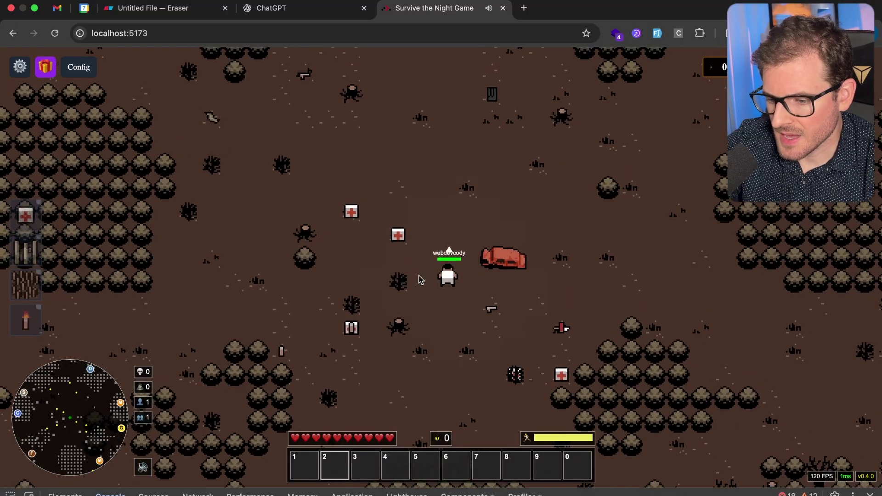
{"action": "key", "text": "a"}
{"action": "key", "text": "s"}
{"action": "key", "text": "a"}
{"action": "key", "text": "f"}
{"action": "key", "text": "f"}
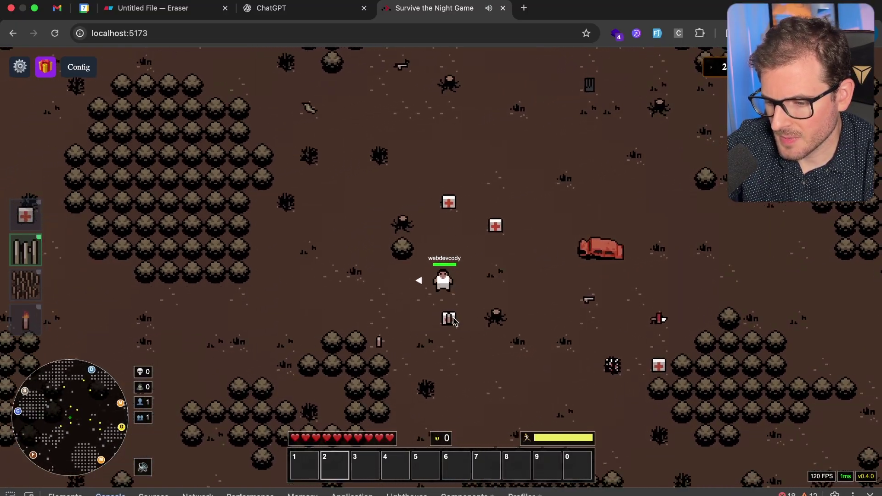
Step: Make inventory slot 1 active, craft a wall and place it immediately east of the player
{"action": "key", "text": "1"}
{"action": "key", "text": "2"}
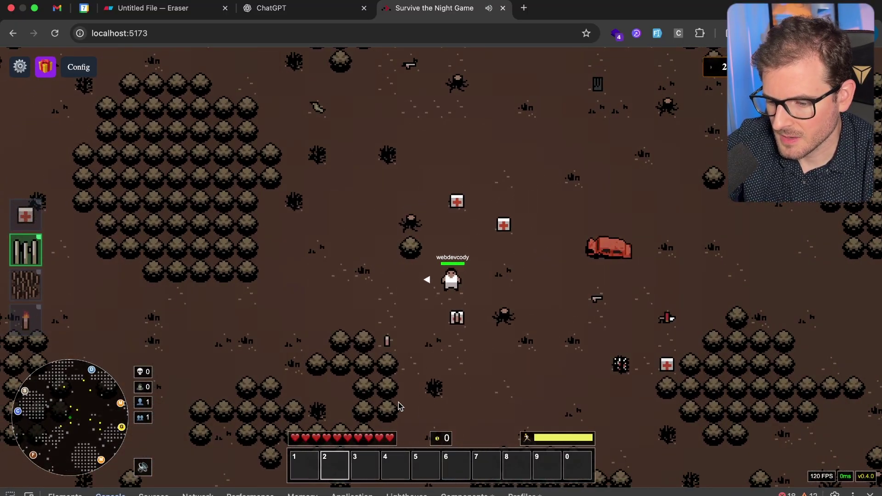
{"action": "key", "text": "3"}
{"action": "key", "text": "1"}
{"action": "key", "text": "d"}
{"action": "key", "text": "w"}
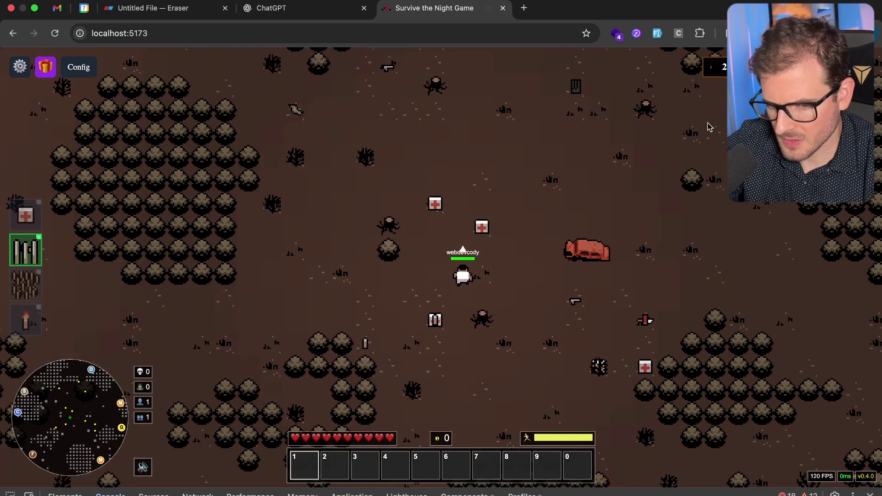
{"action": "left_click", "coordinate": [30, 238]}
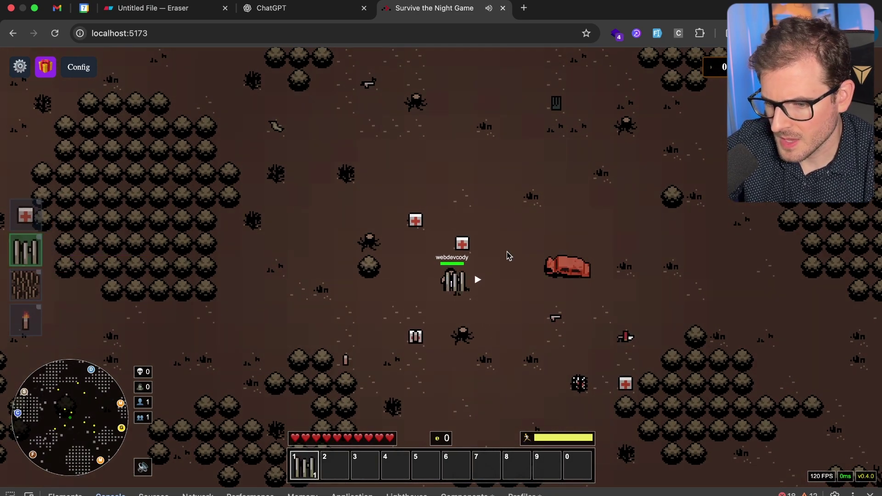
{"action": "left_click", "coordinate": [478, 281]}
{"action": "key", "text": "d"}
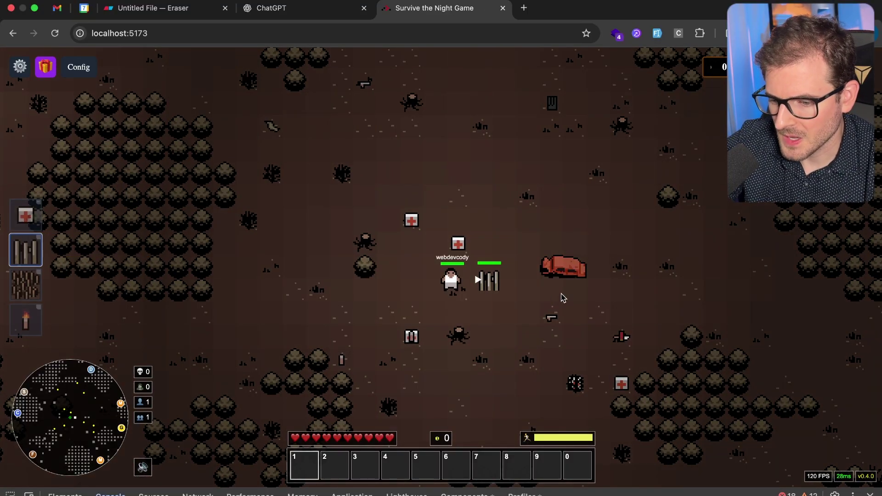
Step: Pick the placed wall back up and carry it north past the bandages into the open area
{"action": "key", "text": "d"}
{"action": "key", "text": "e"}
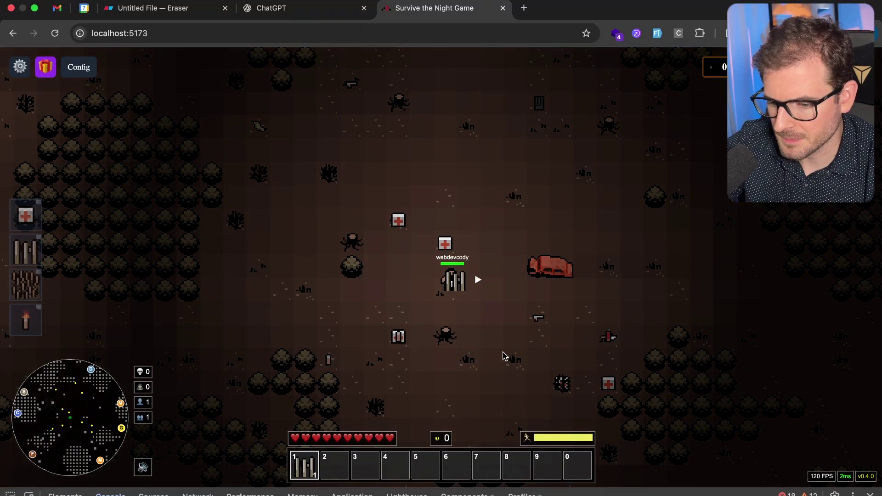
{"action": "key", "text": "w"}
{"action": "key", "text": "d"}
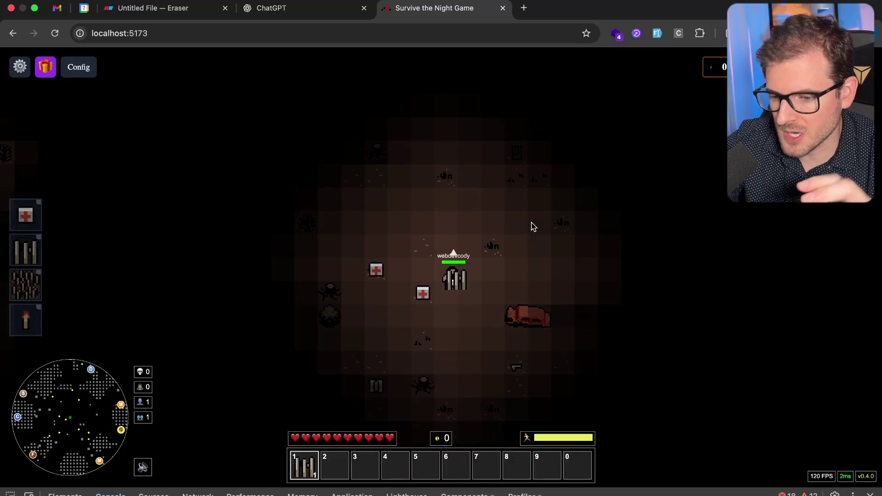
{"action": "key", "text": "w"}
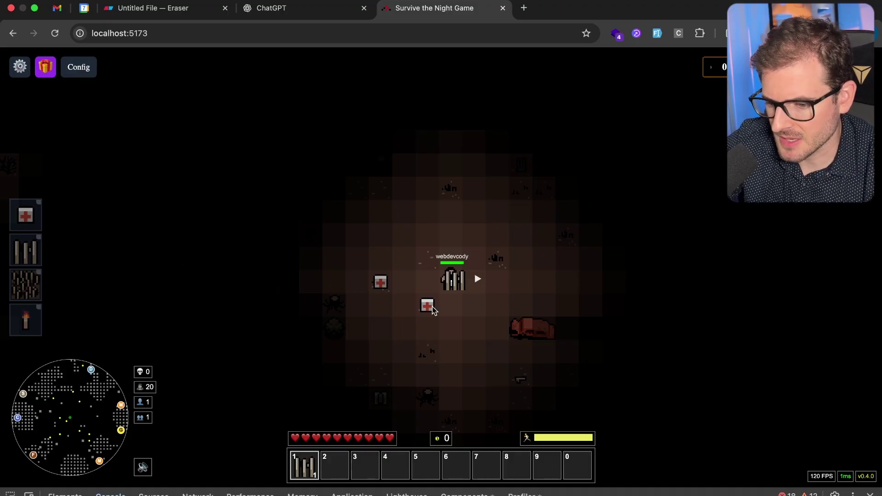
Step: Carry the wall west to the nearest bandage, then north of it, and turn back southeast
{"action": "key", "text": "a"}
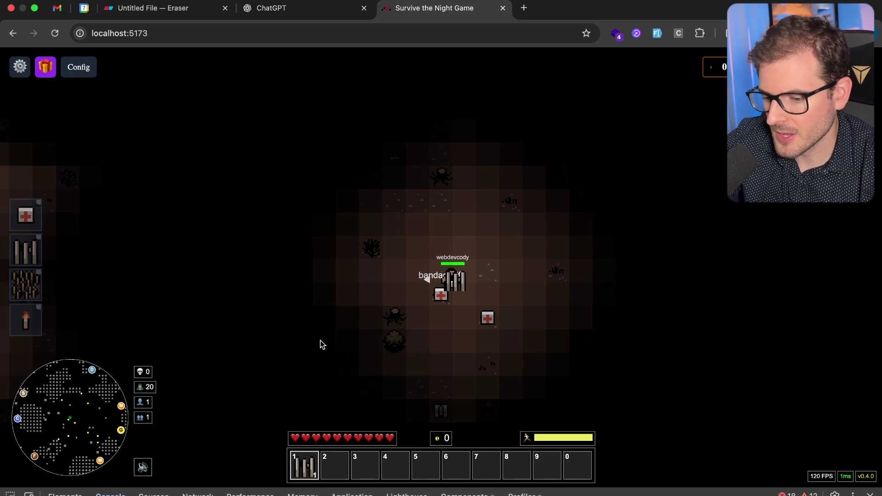
{"action": "key", "text": "w"}
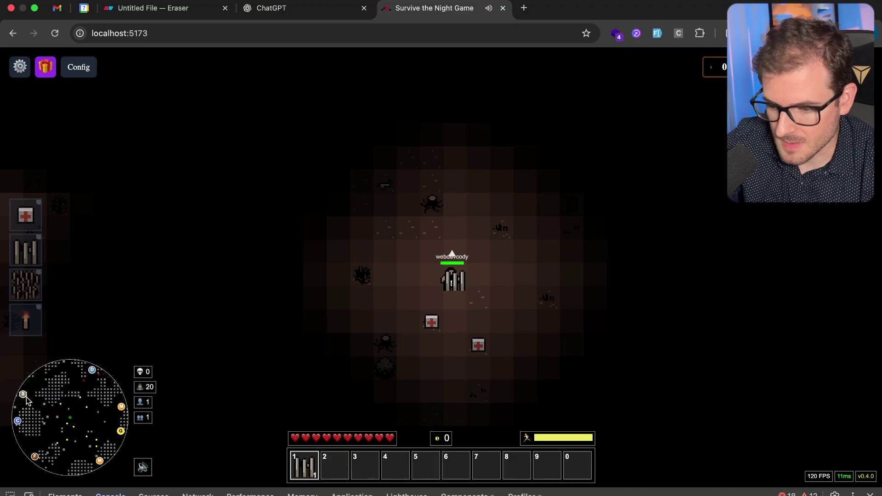
{"action": "key", "text": "w"}
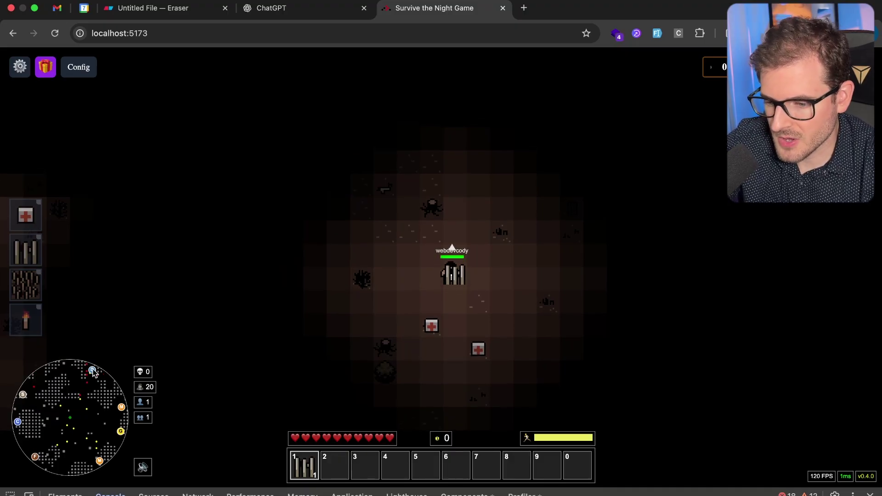
{"action": "key", "text": "d"}
{"action": "key", "text": "s"}
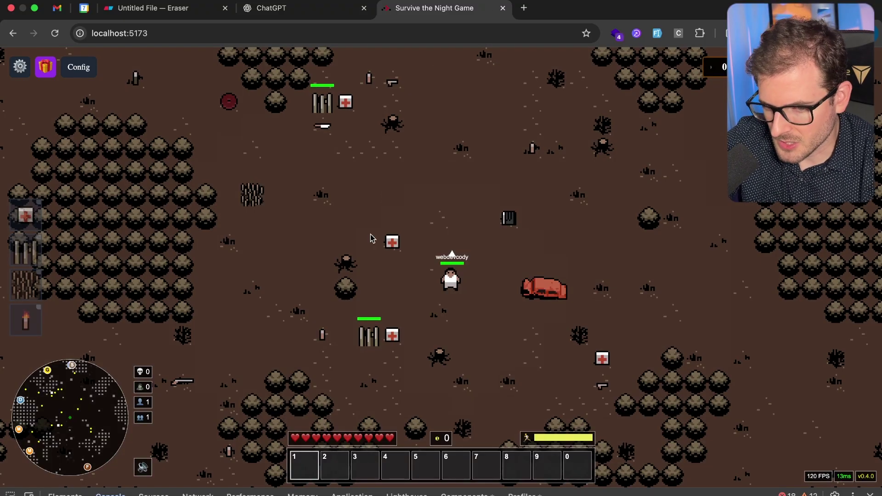
Step: Walk north in the new round, review the game controls list and frame the resource counters with a capture selection
{"action": "key", "text": "w"}
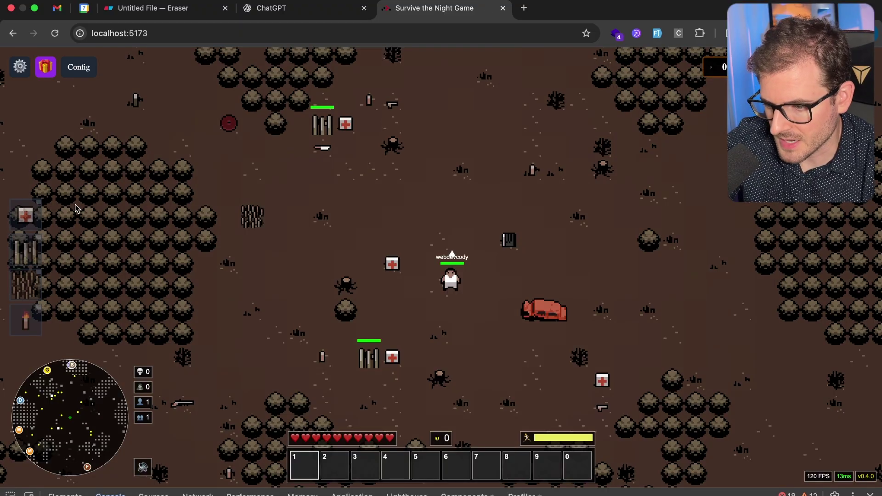
{"action": "left_click", "coordinate": [20, 67]}
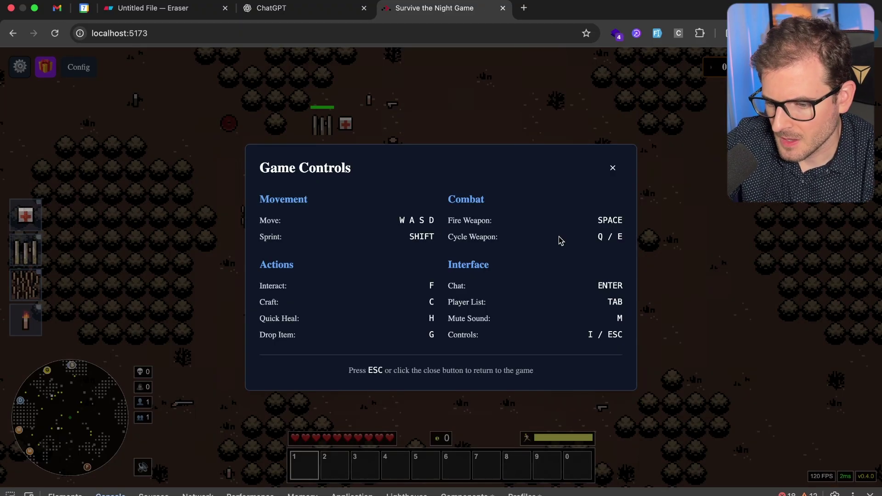
{"action": "key", "text": "i"}
{"action": "key", "text": "i"}
{"action": "key", "text": "i"}
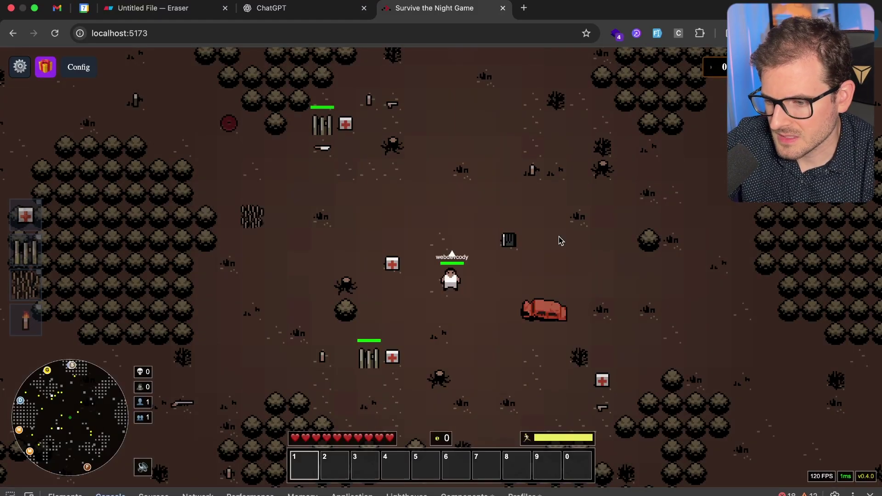
{"action": "key", "text": "i"}
{"action": "key", "text": "i"}
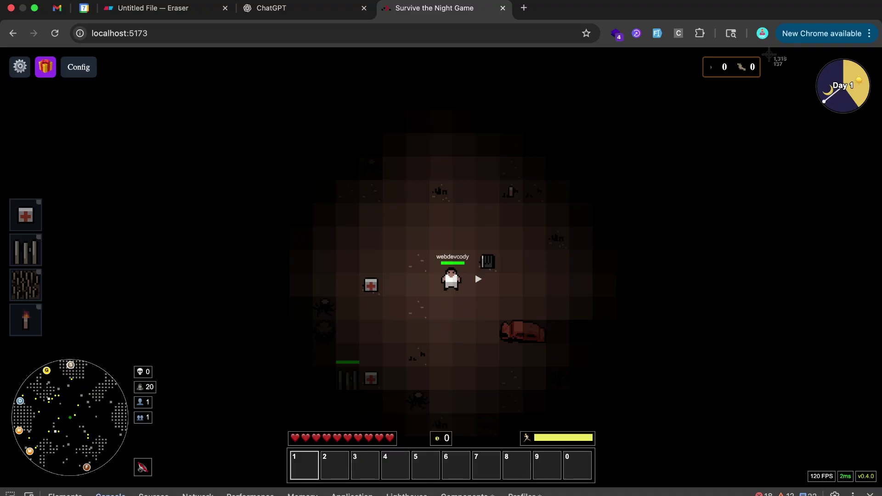
{"action": "left_click_drag", "start_coordinate": [769, 54], "coordinate": [667, 97]}
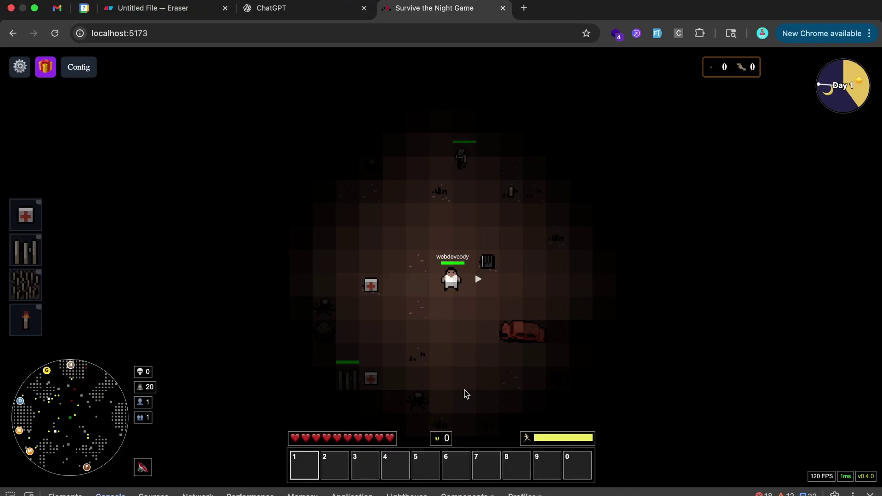
Step: Sprint south away from the approaching zombie, then loop east past the wrecked car and the bandage
{"action": "key", "text": "shift+s"}
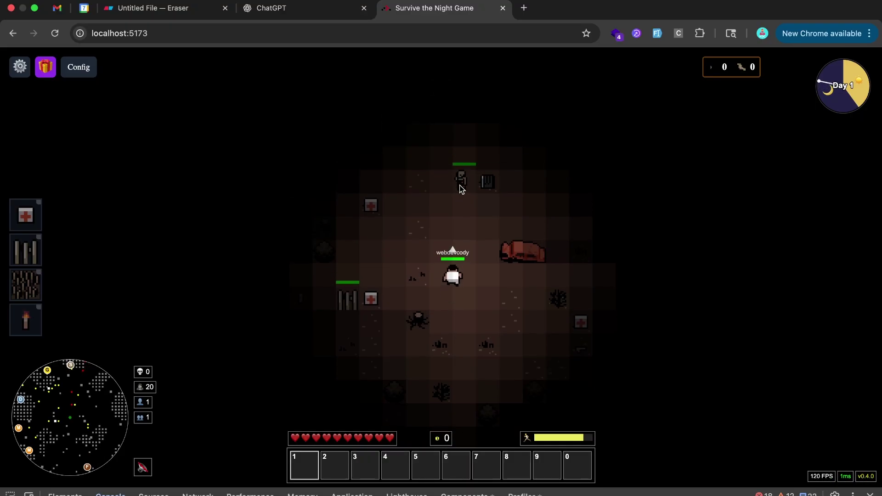
{"action": "key", "text": "w"}
{"action": "key", "text": "shift+s"}
{"action": "key", "text": "shift+d"}
{"action": "key", "text": "shift+w"}
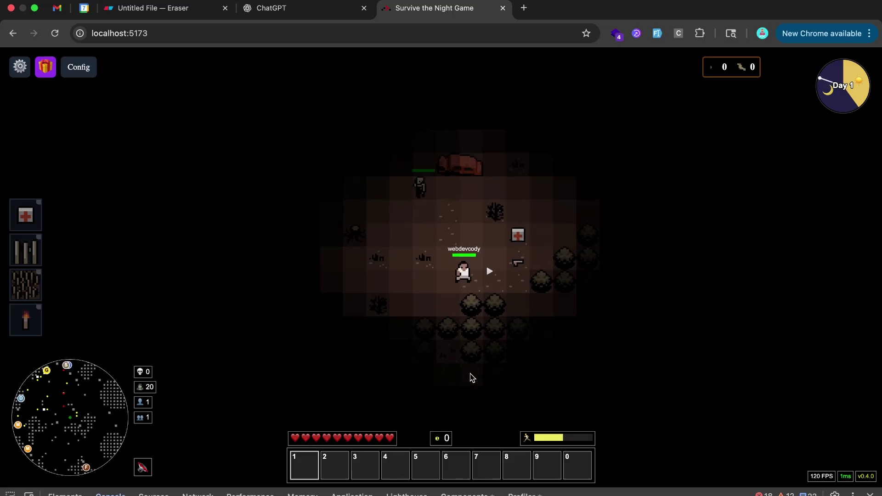
{"action": "key", "text": "shift+d"}
{"action": "key", "text": "w"}
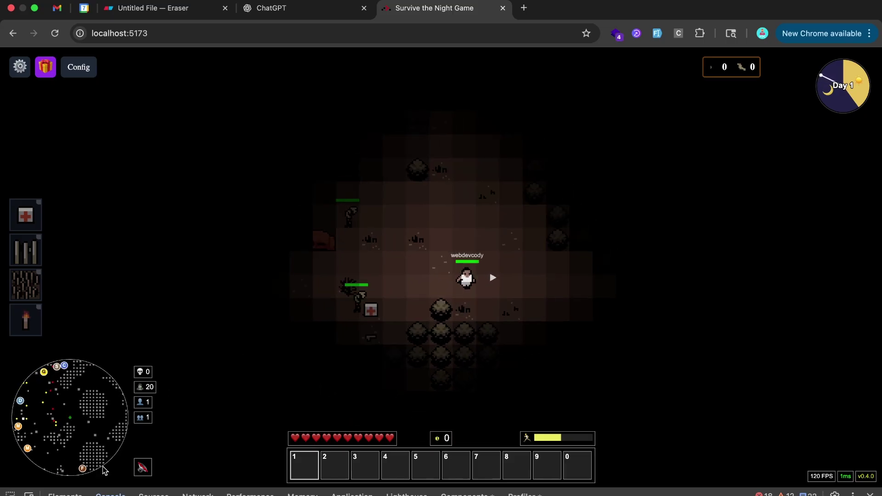
Step: Walk south and west around the rows of trees to leave the zombies behind
{"action": "key", "text": "s"}
{"action": "key", "text": "a"}
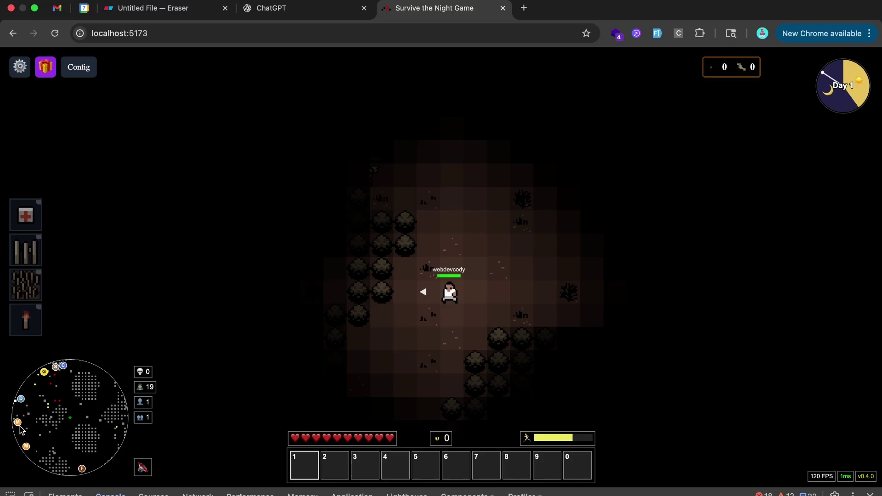
{"action": "key", "text": "s"}
{"action": "key", "text": "a"}
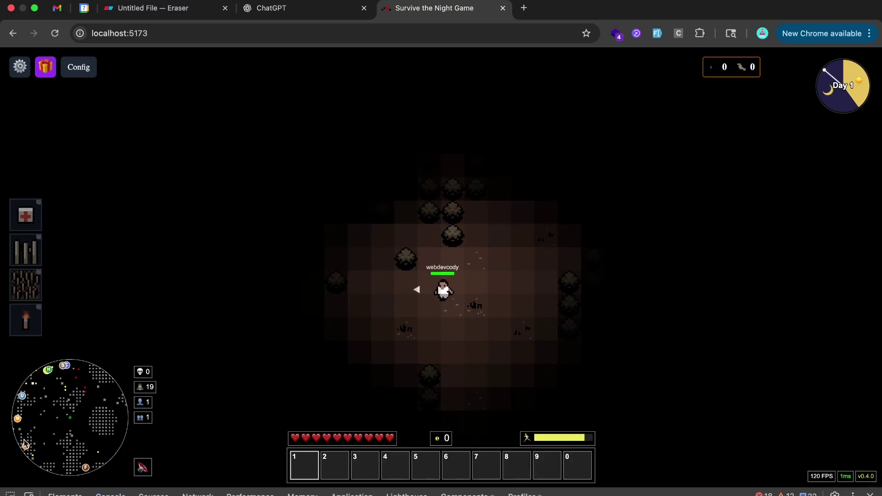
{"action": "key", "text": "s"}
{"action": "key", "text": "a"}
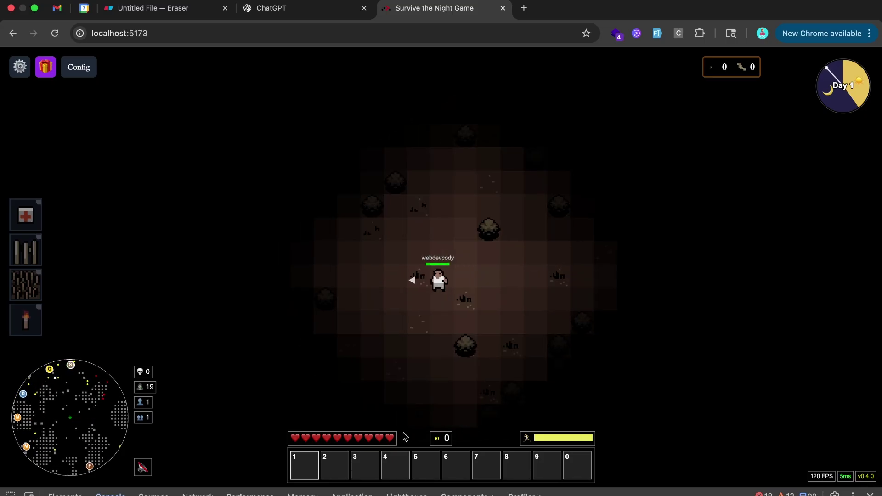
Step: Sprint west through the forest gaps past the dead bushes, then continue southwest to the dense tree cluster
{"action": "key", "text": "a"}
{"action": "key", "text": "w"}
{"action": "key", "text": "shift"}
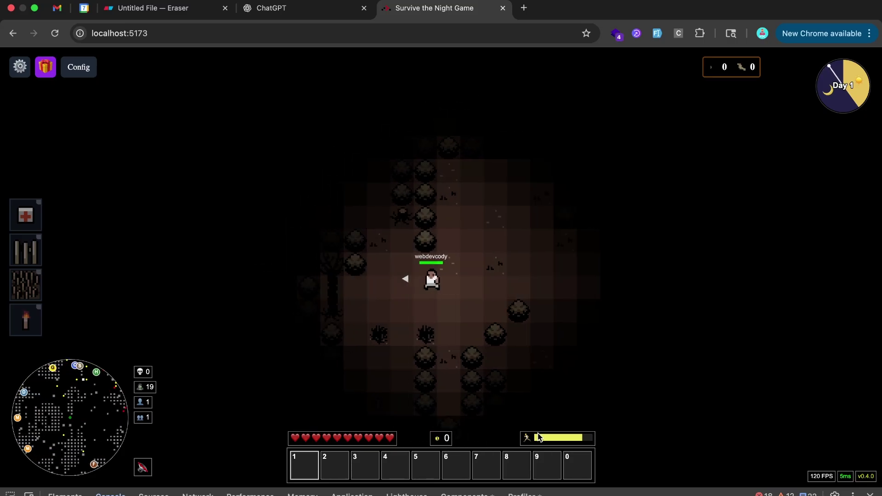
{"action": "key", "text": "s"}
{"action": "key", "text": "a"}
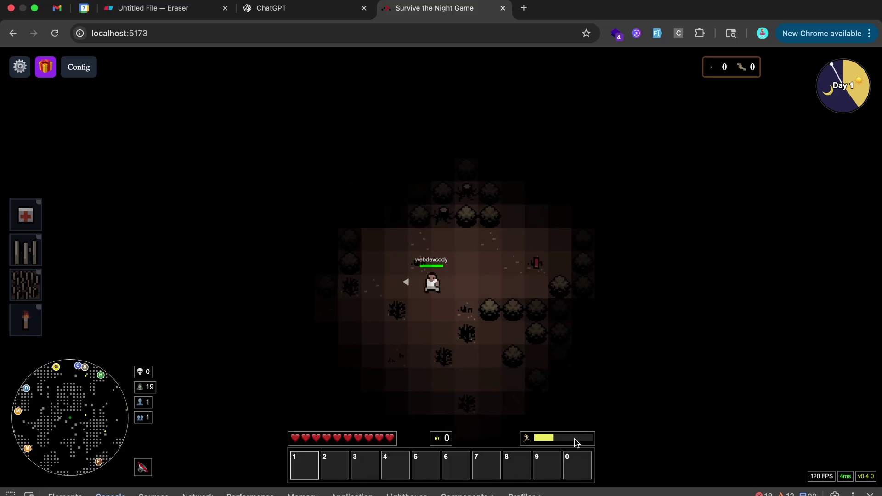
{"action": "key", "text": "a"}
{"action": "key", "text": "s"}
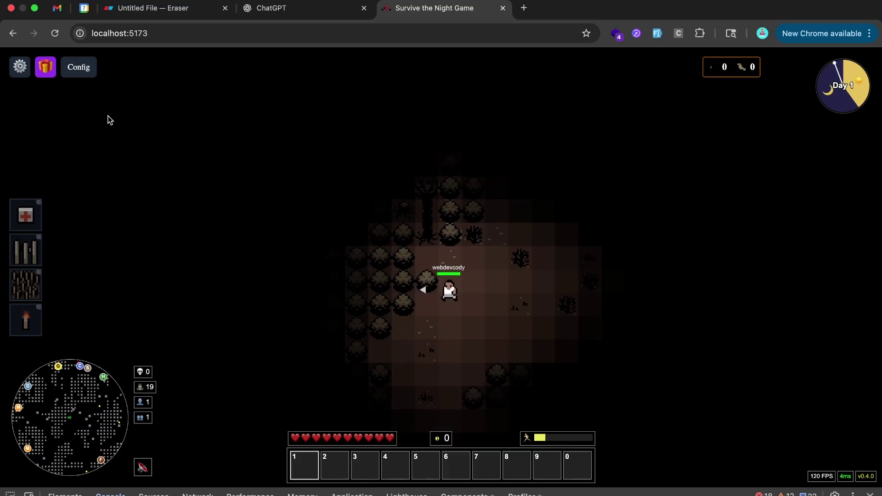
{"action": "key", "text": "s"}
{"action": "key", "text": "a"}
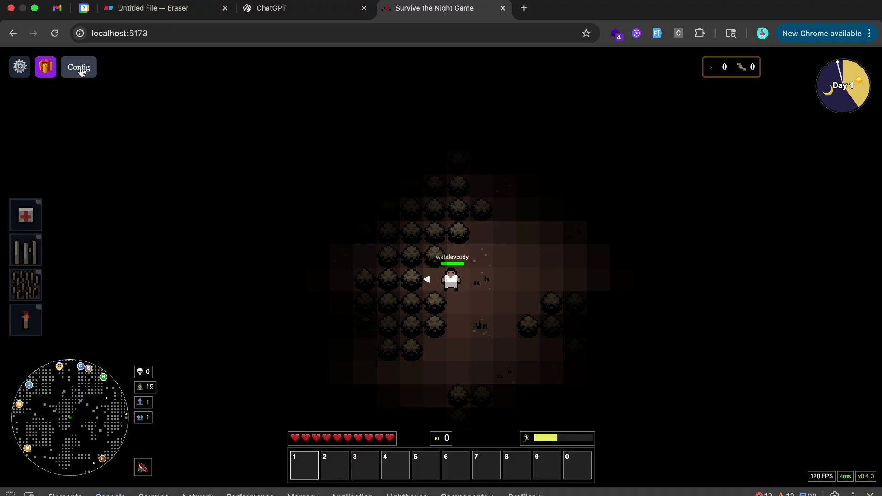
Step: Open the game configuration, review the combat values and expand the render settings
{"action": "left_click", "coordinate": [79, 68]}
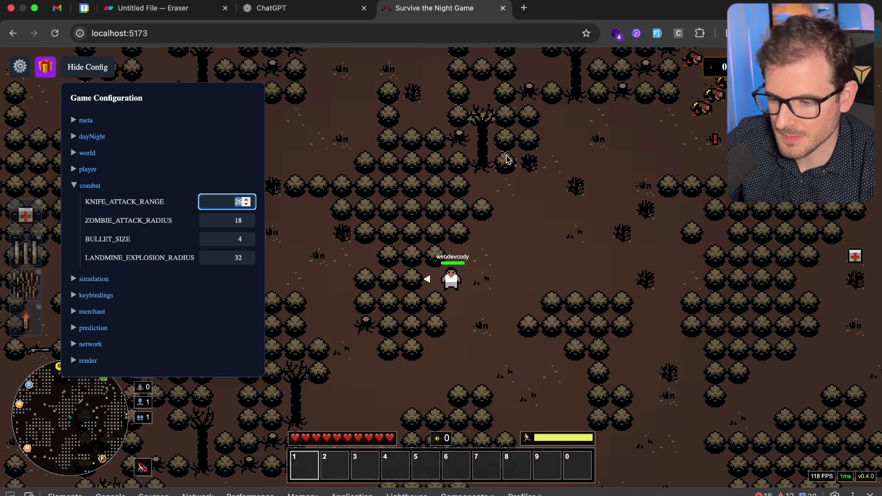
{"action": "left_click", "coordinate": [212, 170]}
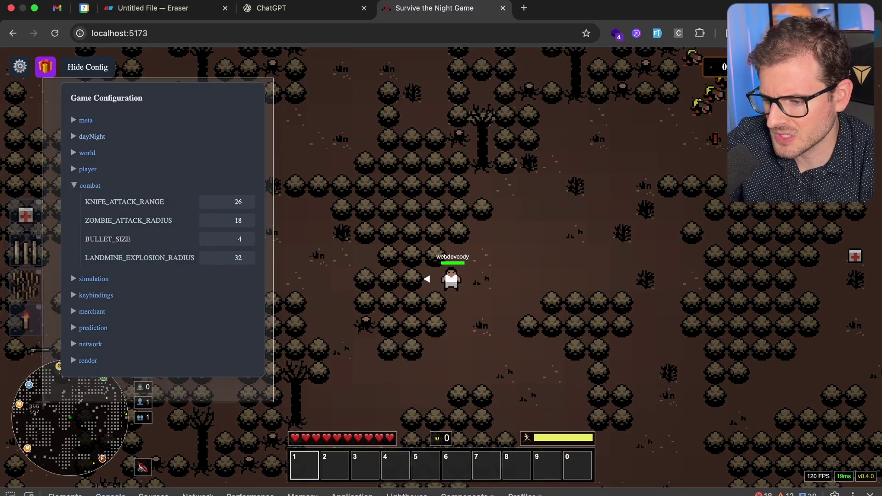
{"action": "left_click", "coordinate": [77, 361]}
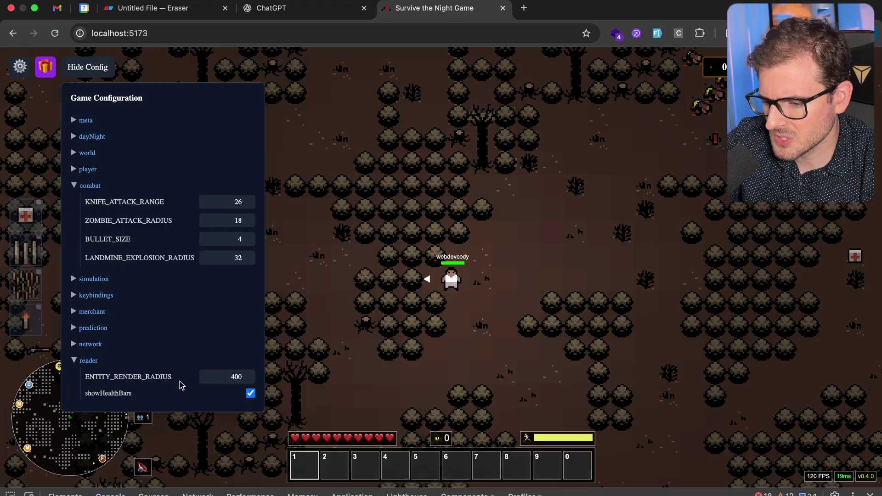
Step: Try ENTITY_RENDER_RADIUS at 100 and at 1, then step the value up
{"action": "double_click", "coordinate": [229, 378]}
{"action": "type", "text": "100"}
{"action": "key", "text": "BackSpace"}
{"action": "key", "text": "BackSpace"}
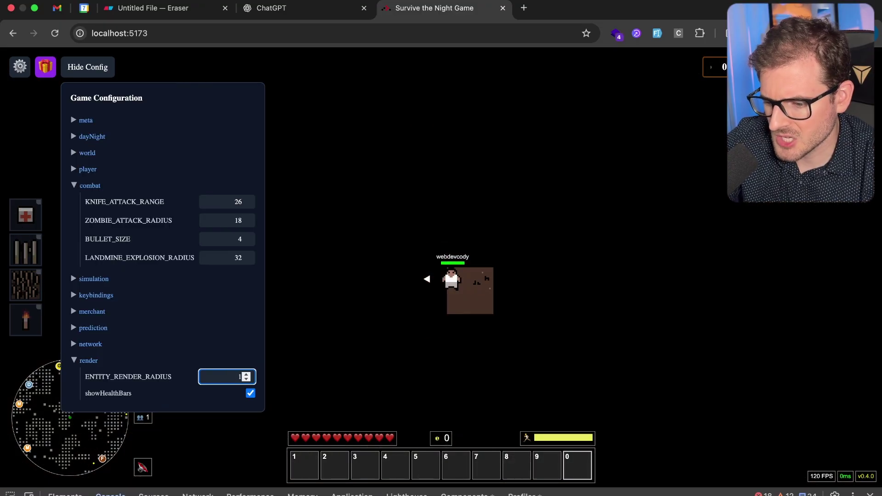
{"action": "left_click_drag", "start_coordinate": [248, 374], "coordinate": [249, 375]}
Step: Try larger ENTITY_RENDER_RADIUS values, including 100 and 130, to compare how much of the map is drawn
{"action": "double_click", "coordinate": [237, 376]}
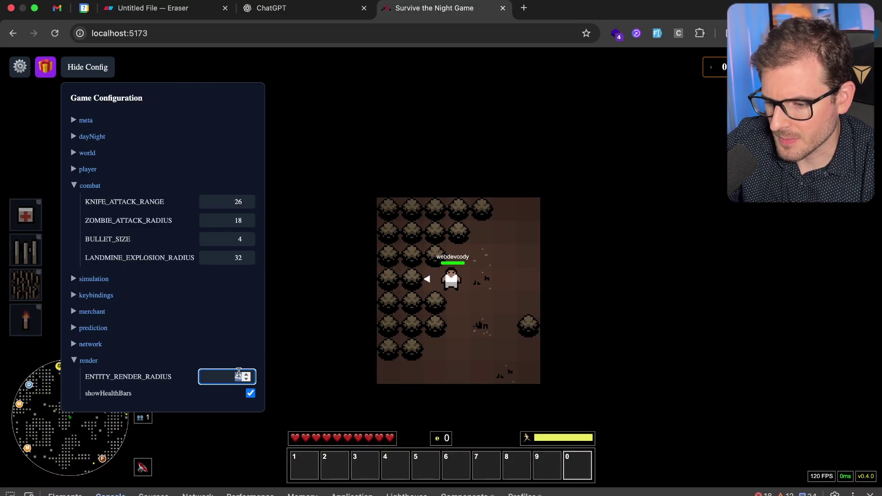
{"action": "type", "text": "100"}
{"action": "key", "text": "BackSpace"}
{"action": "key", "text": "BackSpace"}
{"action": "type", "text": "300"}
{"action": "key", "text": "BackSpace"}
{"action": "key", "text": "BackSpace"}
{"action": "key", "text": "BackSpace"}
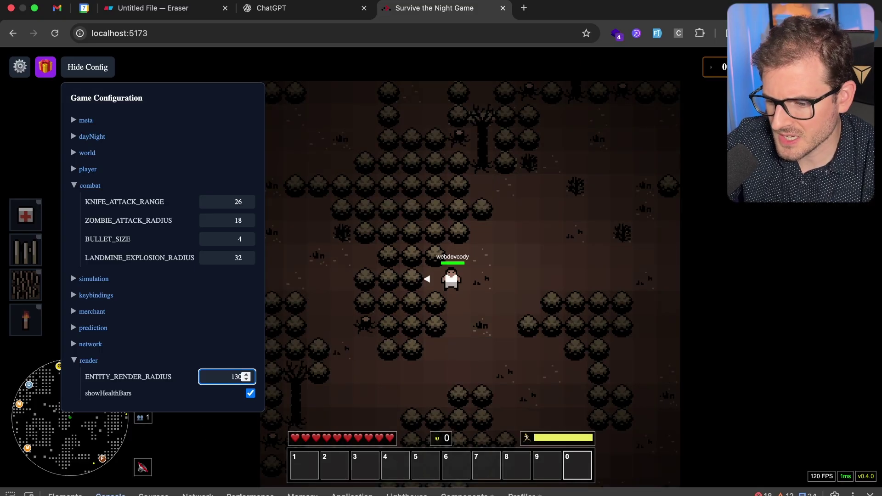
{"action": "type", "text": "300"}
{"action": "key", "text": "BackSpace"}
{"action": "key", "text": "BackSpace"}
{"action": "key", "text": "BackSpace"}
{"action": "type", "text": "300"}
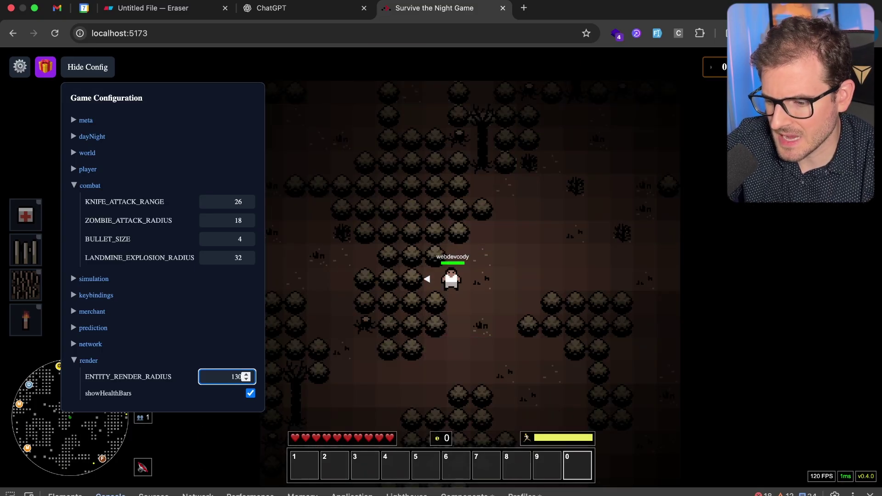
Step: Change ENTITY_RENDER_RADIUS to 300 and then to 400, and return focus to the game
{"action": "key", "text": "Left"}
{"action": "key", "text": "Left"}
{"action": "key", "text": "Left"}
{"action": "left_click", "coordinate": [230, 377]}
{"action": "key", "text": "BackSpace"}
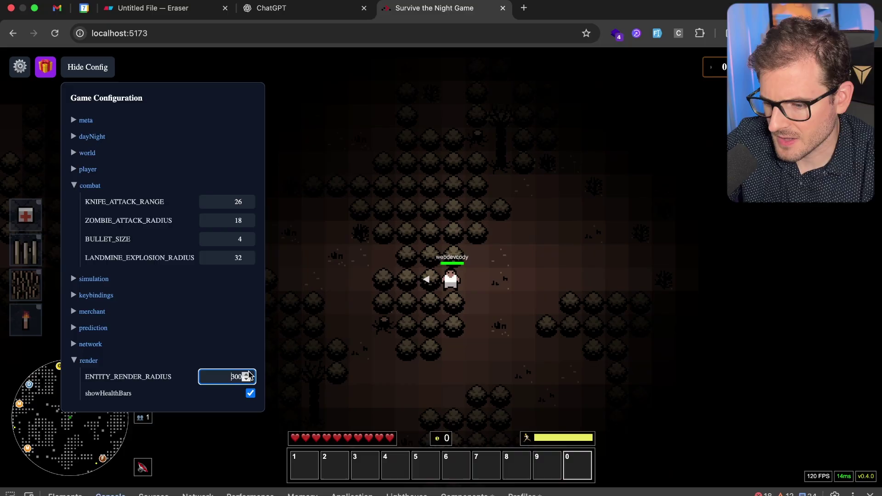
{"action": "key", "text": "Right"}
{"action": "key", "text": "BackSpace"}
{"action": "type", "text": "4"}
{"action": "left_click", "coordinate": [489, 305]}
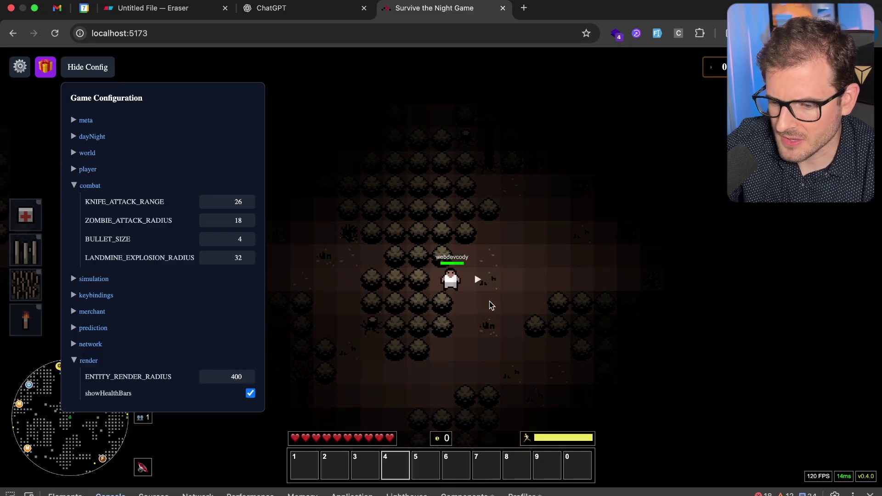
Step: Expand the prediction settings, turn on showDebugVisuals and make inventory slot 0 active
{"action": "left_click", "coordinate": [74, 328]}
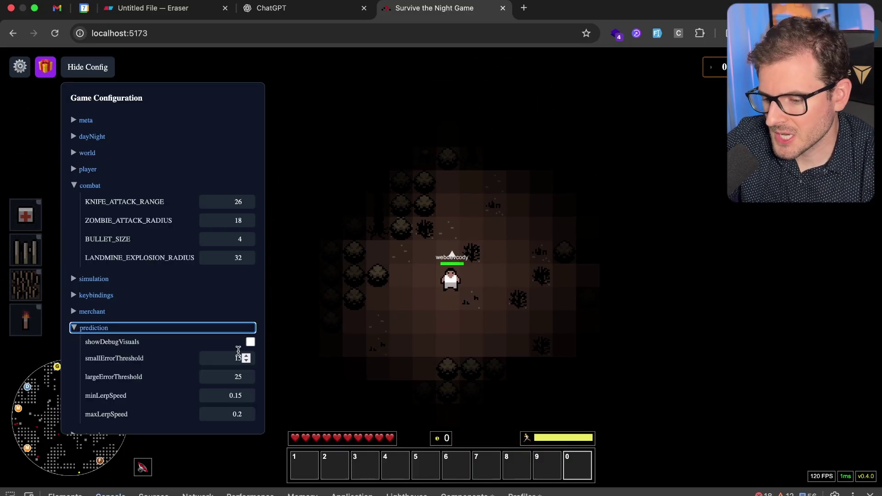
{"action": "left_click", "coordinate": [250, 342]}
{"action": "key", "text": "0"}
Step: Run and sprint in changing directions around the clearing, dodging zombies to test the prediction debug visuals
{"action": "key", "text": "d"}
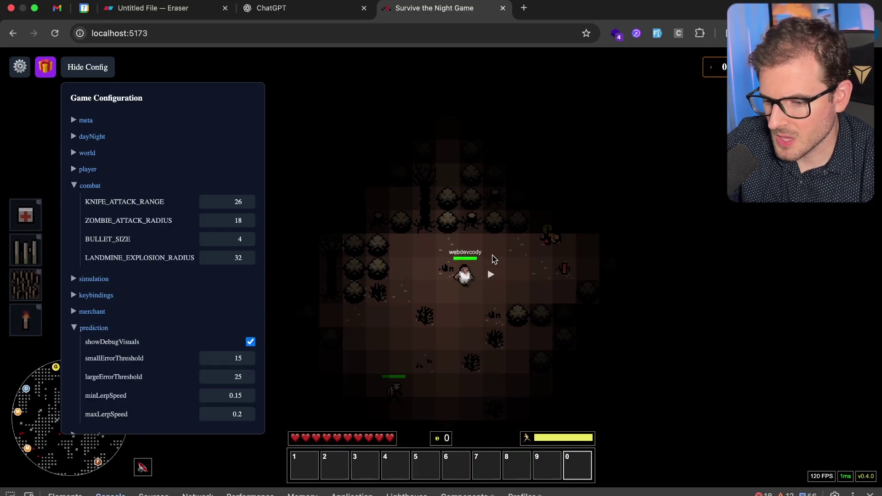
{"action": "key", "text": "w"}
{"action": "key", "text": "a"}
{"action": "key", "text": "s"}
{"action": "key", "text": "shift+a"}
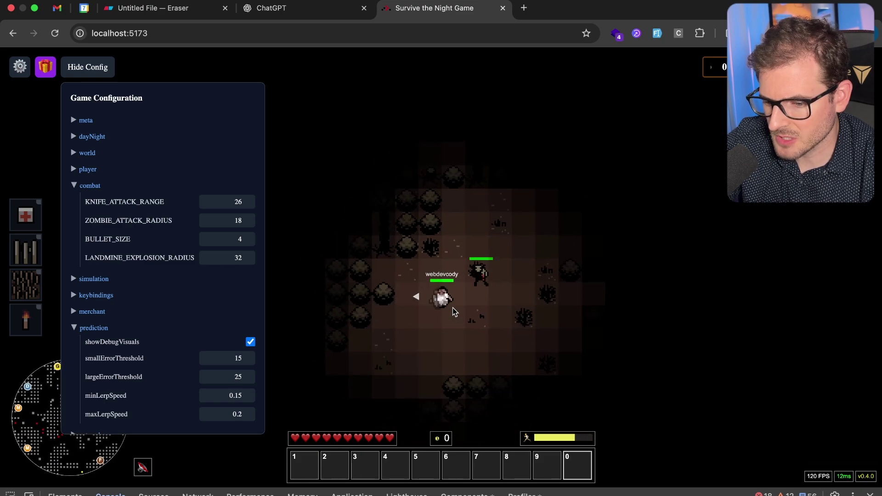
{"action": "key", "text": "shift+s"}
{"action": "key", "text": "shift+w"}
{"action": "key", "text": "shift+d"}
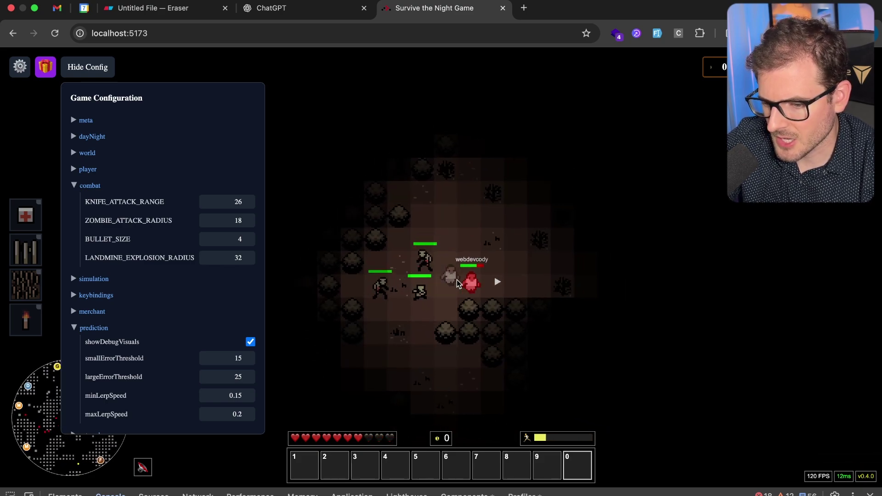
Step: Flee northeast from the zombies, then run north over the lootable bodies to collect coins along the forest corridor
{"action": "key", "text": "shift+w"}
{"action": "key", "text": "w"}
{"action": "key", "text": "d"}
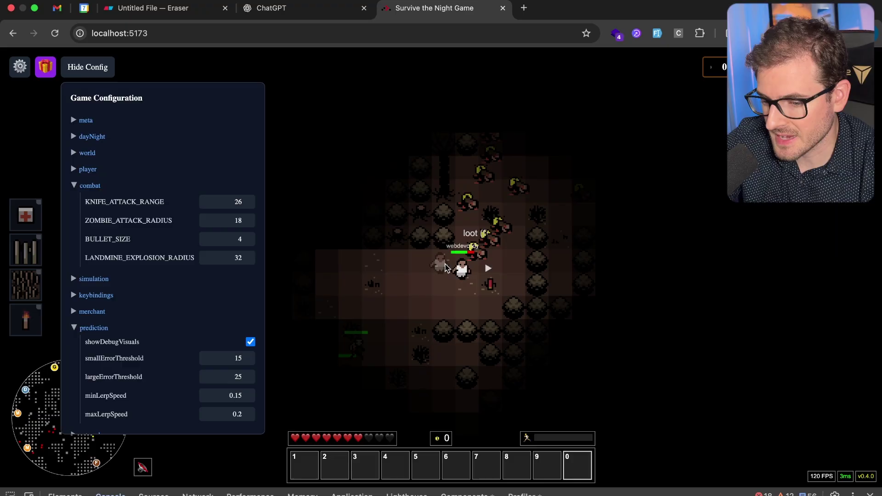
{"action": "key", "text": "w"}
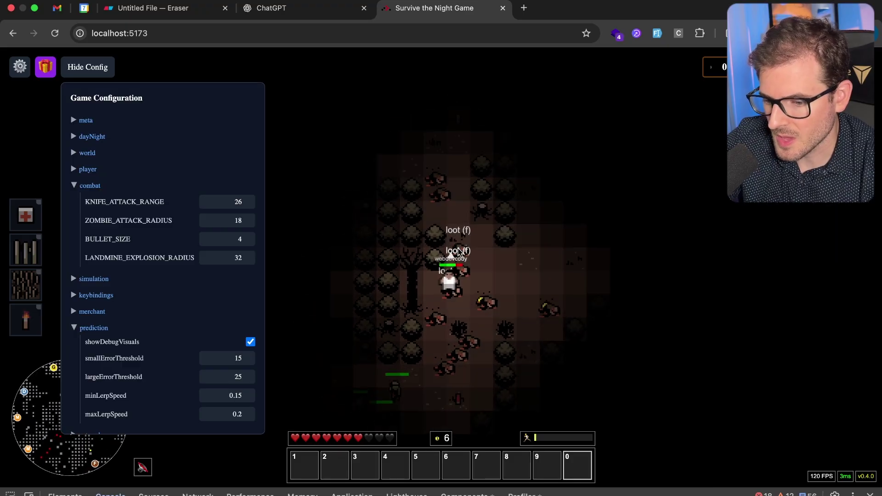
{"action": "key", "text": "w"}
{"action": "key", "text": "a"}
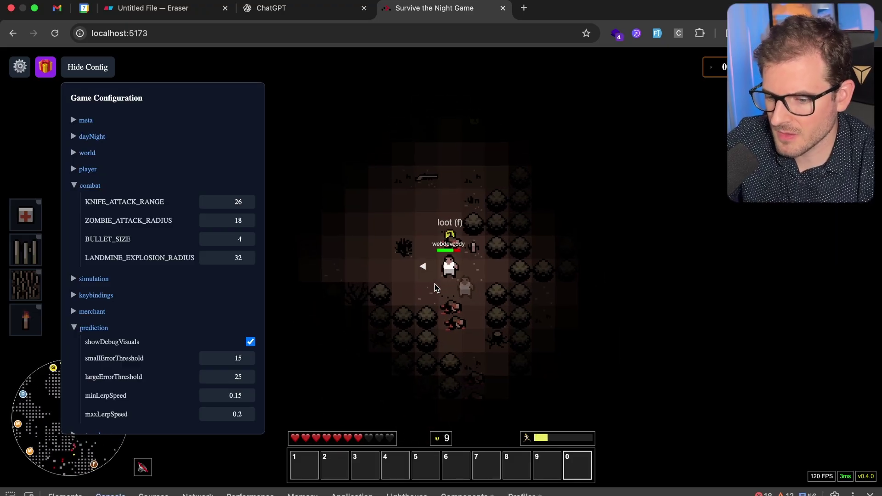
Step: Run south and west away from the bodies, turn off showDebugVisuals and collapse the prediction settings
{"action": "key", "text": "s"}
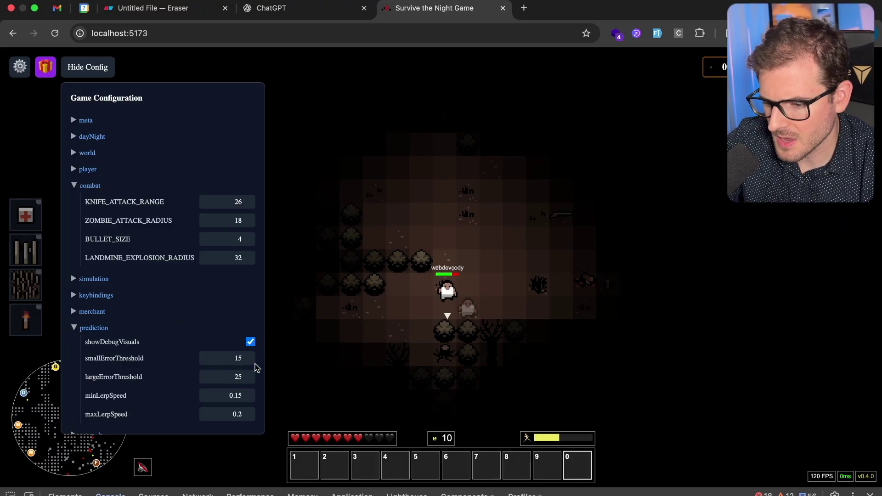
{"action": "key", "text": "a"}
{"action": "left_click", "coordinate": [251, 342]}
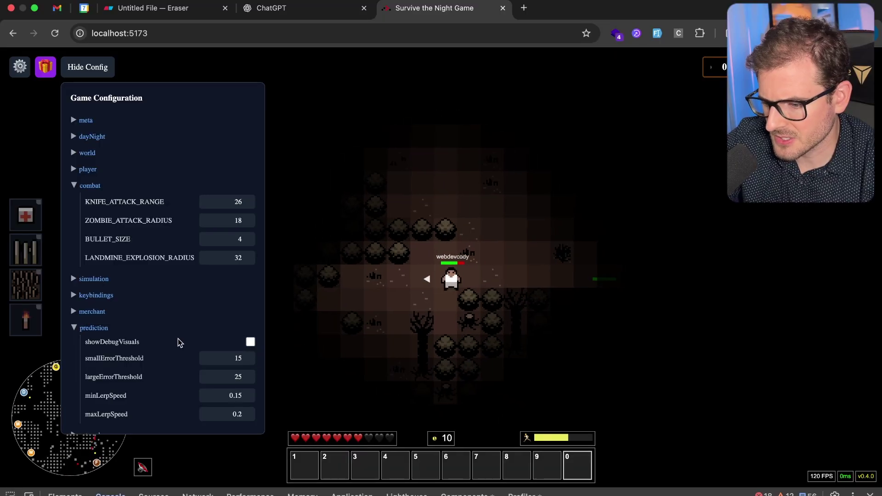
{"action": "left_click", "coordinate": [84, 330]}
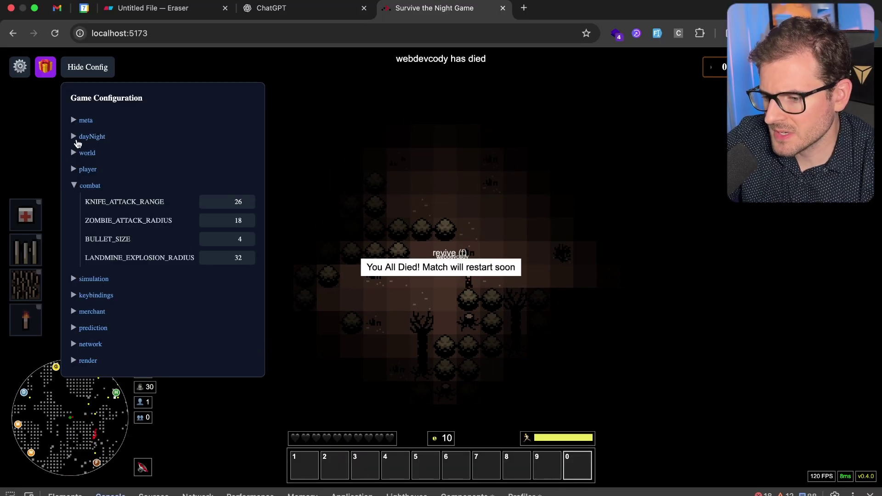
Step: Collapse the combat settings, expand the dayNight settings to view the durations, and hide the game configuration
{"action": "left_click", "coordinate": [74, 185]}
{"action": "left_click", "coordinate": [74, 169]}
{"action": "left_click", "coordinate": [75, 170]}
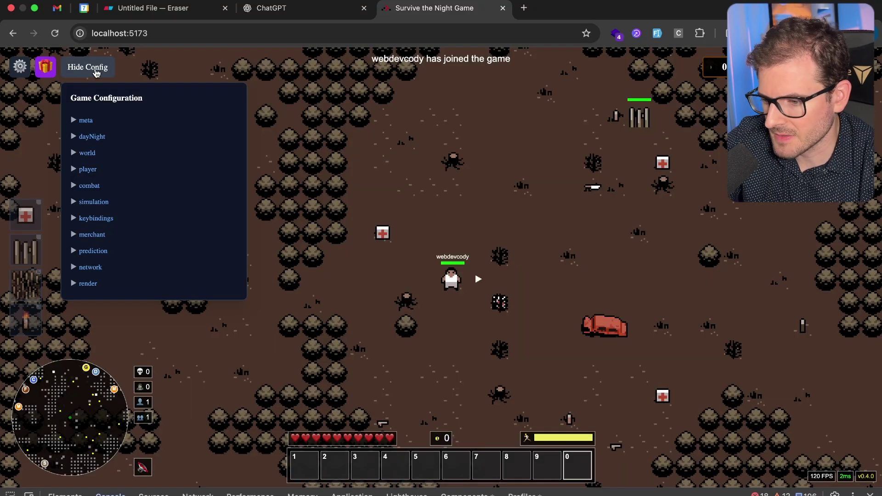
{"action": "left_click", "coordinate": [81, 138]}
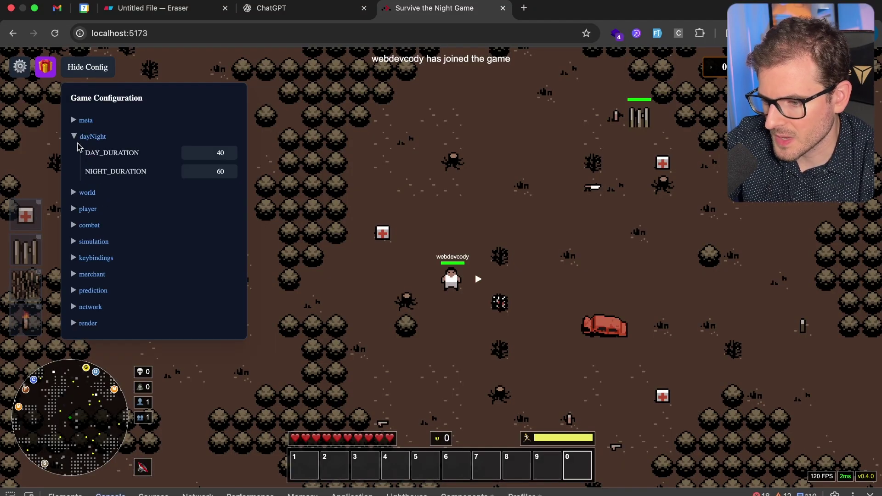
{"action": "left_click", "coordinate": [105, 68]}
Step: Walk north and east from the campsite through the dark forest, past the grenade launcher ammo, to the water beside the dock
{"action": "key", "text": "w"}
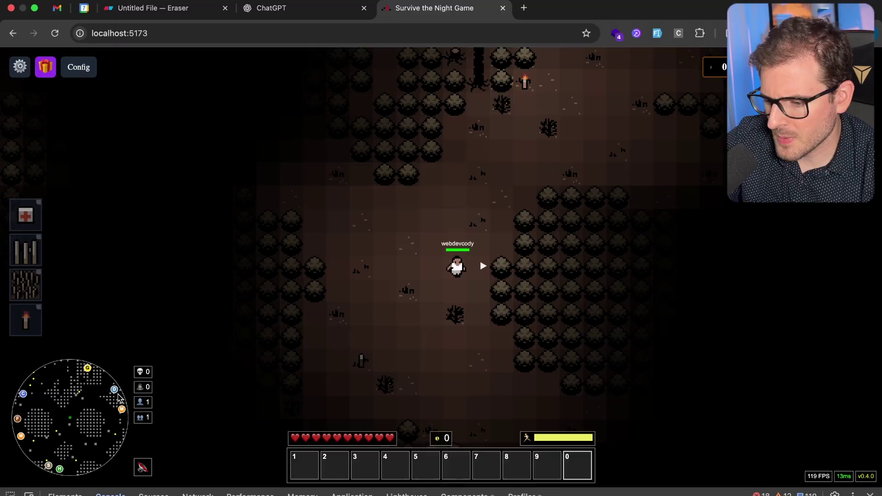
{"action": "key", "text": "d"}
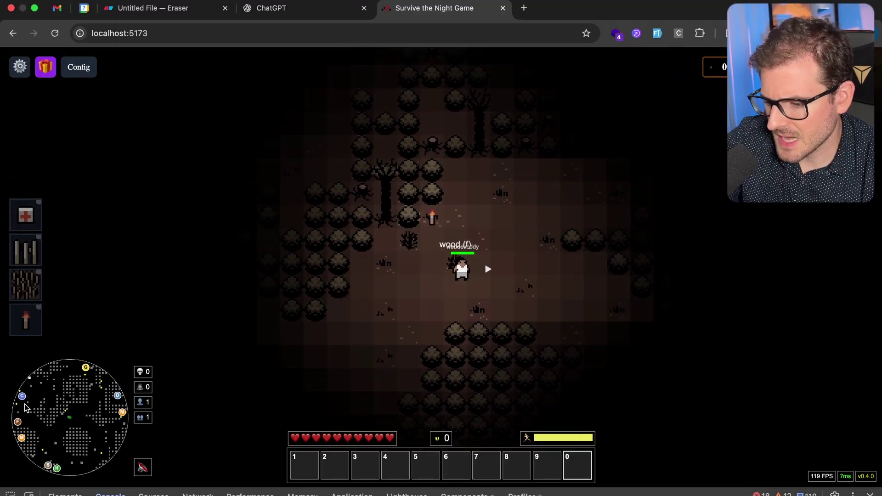
{"action": "key", "text": "w"}
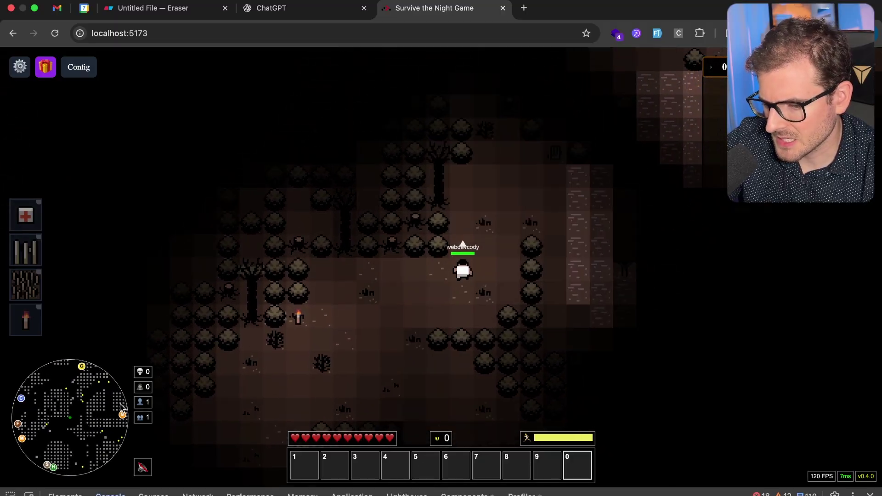
{"action": "key", "text": "d"}
{"action": "key", "text": "w"}
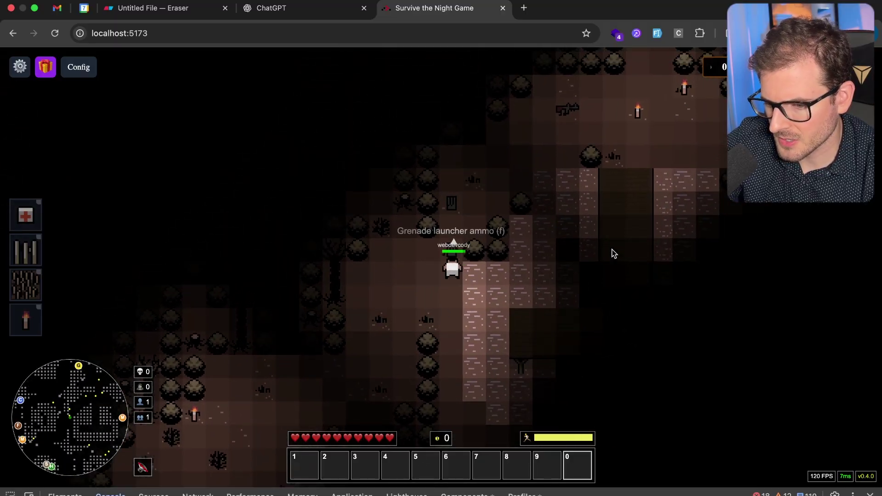
{"action": "key", "text": "d"}
{"action": "key", "text": "w"}
{"action": "key", "text": "d"}
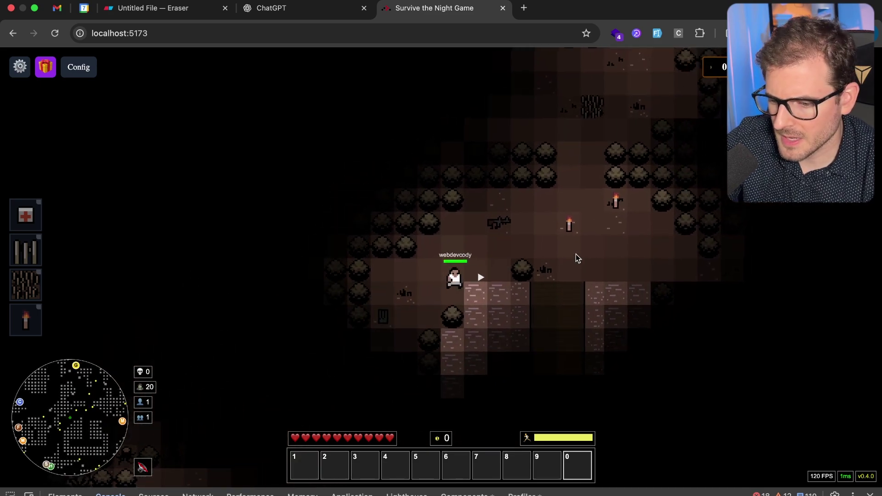
Step: Walk down the dock's walkway, then sprint back north and west to the grenade launcher in the clearing
{"action": "key", "text": "s"}
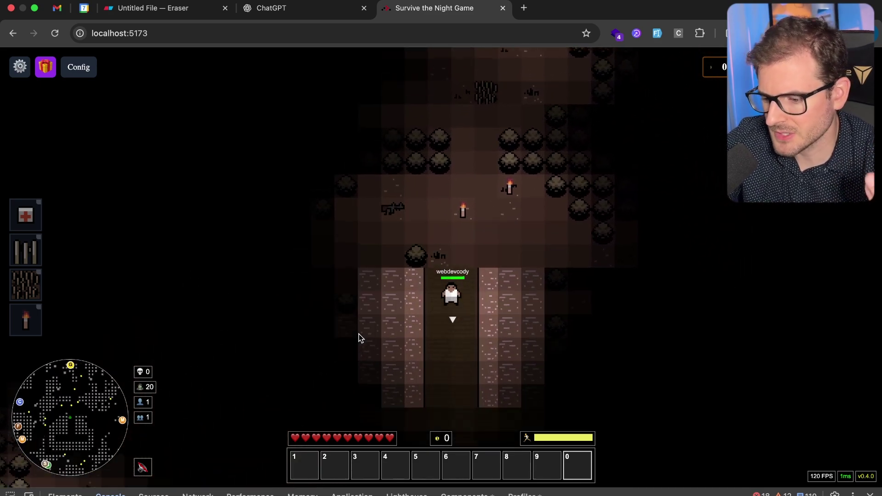
{"action": "key", "text": "w"}
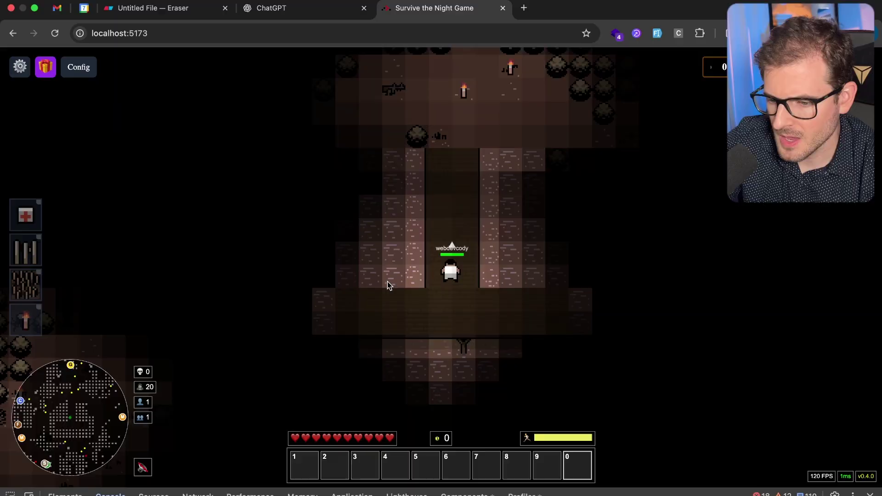
{"action": "key", "text": "shift"}
{"action": "key", "text": "w"}
{"action": "key", "text": "a"}
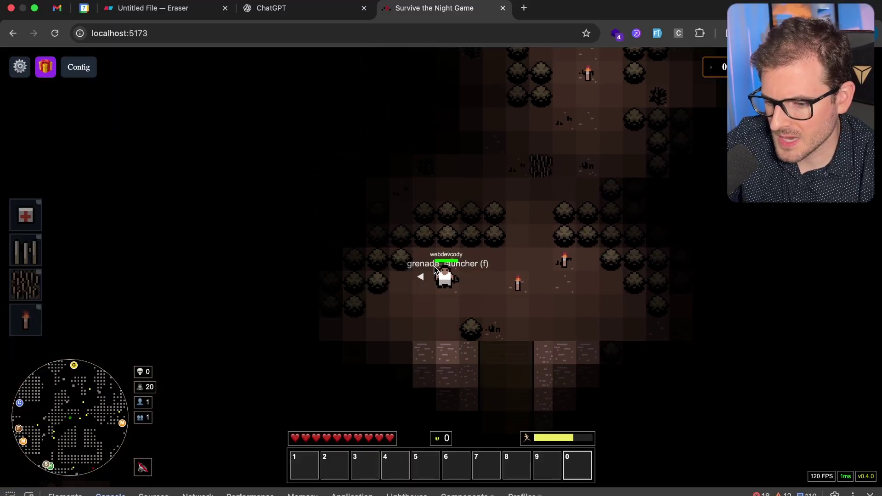
Step: Pick up the grenade launcher, equip it from inventory slot 1, and carry it down the dock and back
{"action": "key", "text": "s"}
{"action": "key", "text": "1"}
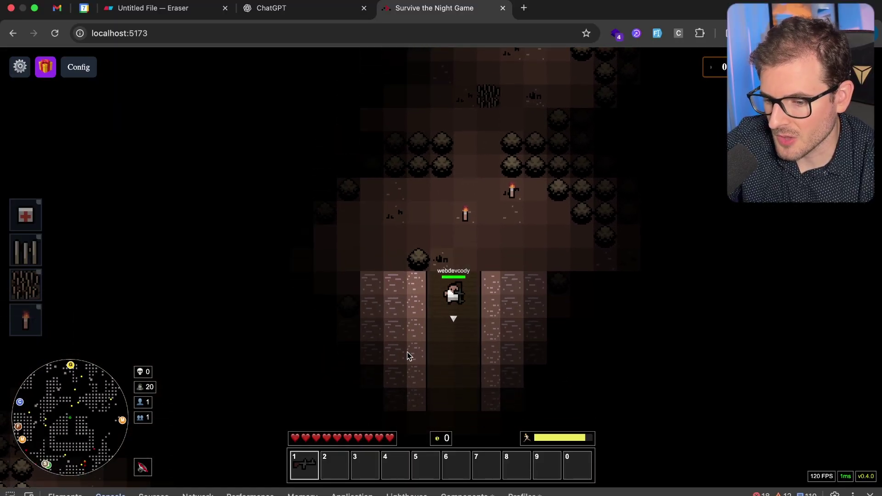
{"action": "key", "text": "s"}
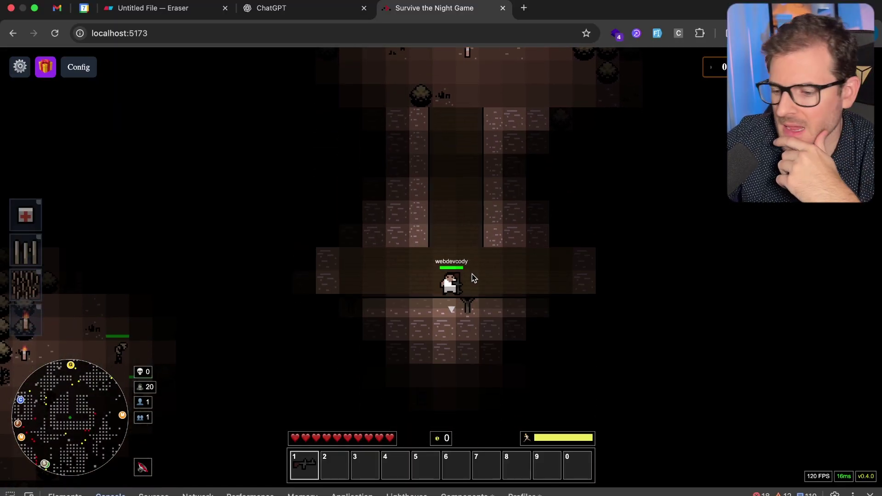
{"action": "key", "text": "shift+w"}
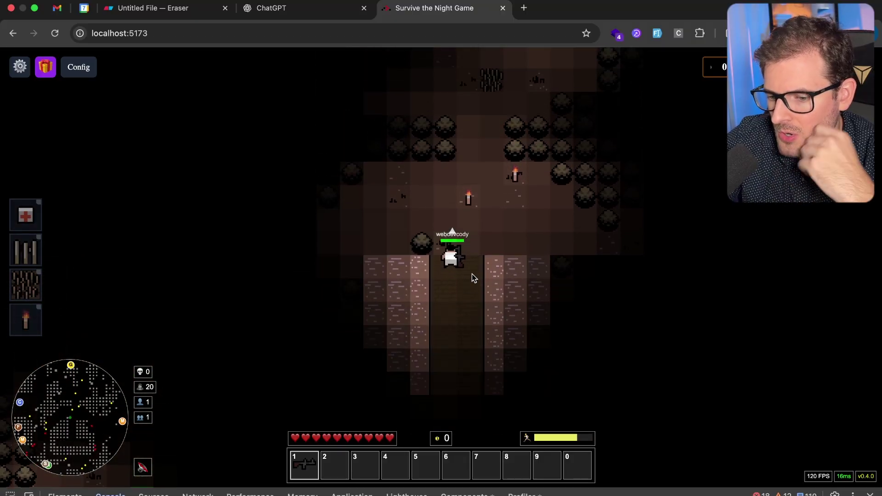
Step: Head north from the dock through the forest corridor and open ground, staying ahead of the zombies, towards the gasoline cans
{"action": "key", "text": "w"}
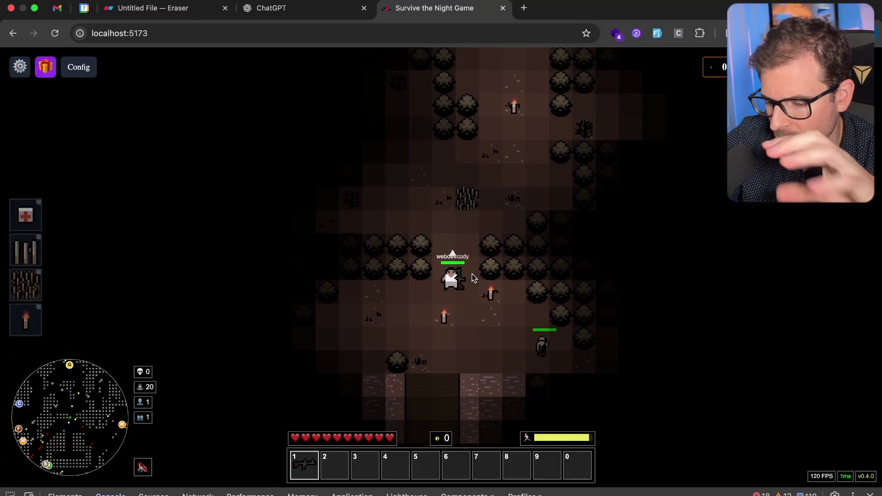
{"action": "key", "text": "w"}
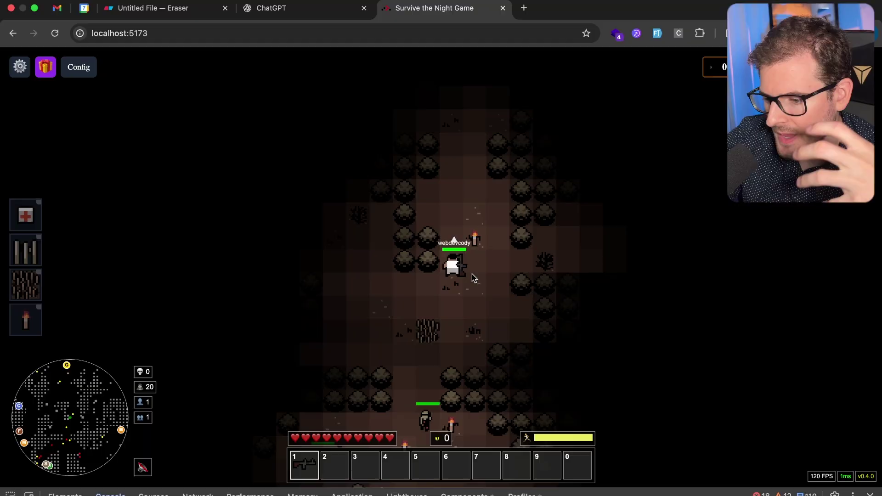
{"action": "key", "text": "w"}
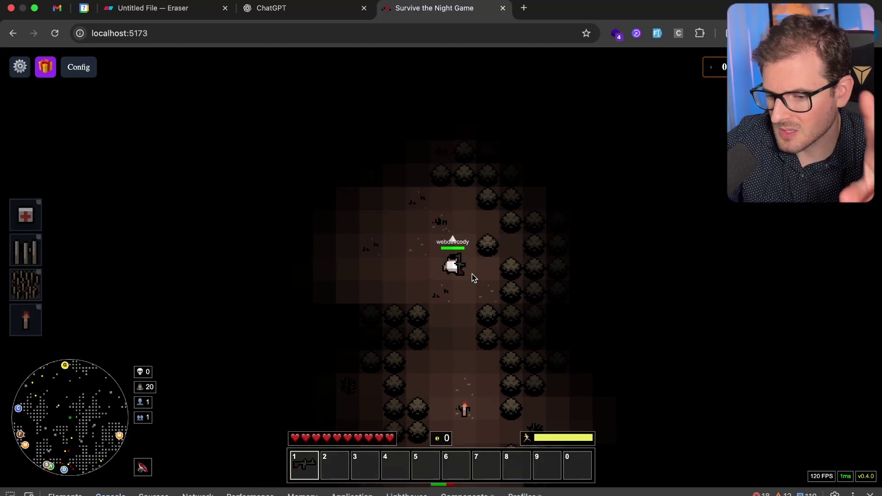
{"action": "key", "text": "w"}
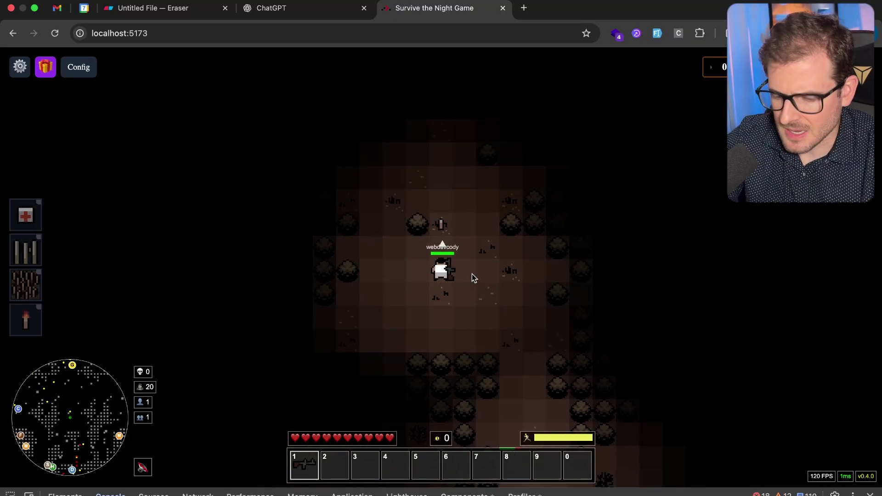
{"action": "key", "text": "w"}
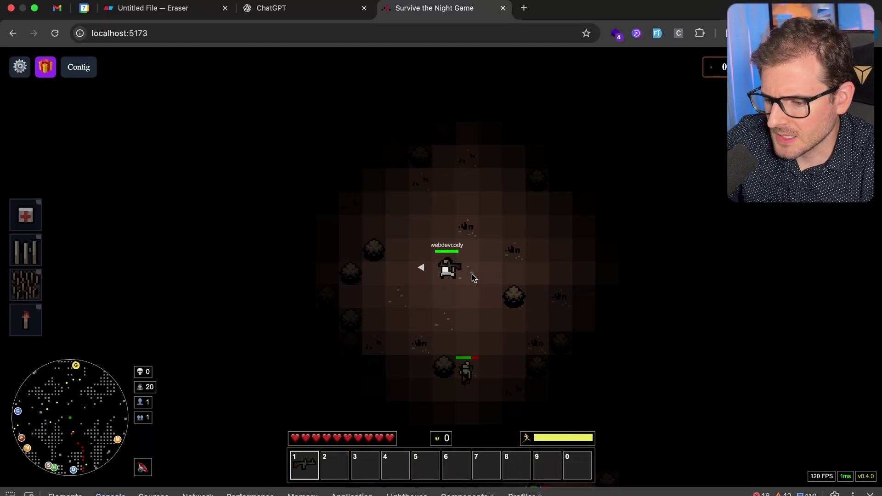
{"action": "key", "text": "w"}
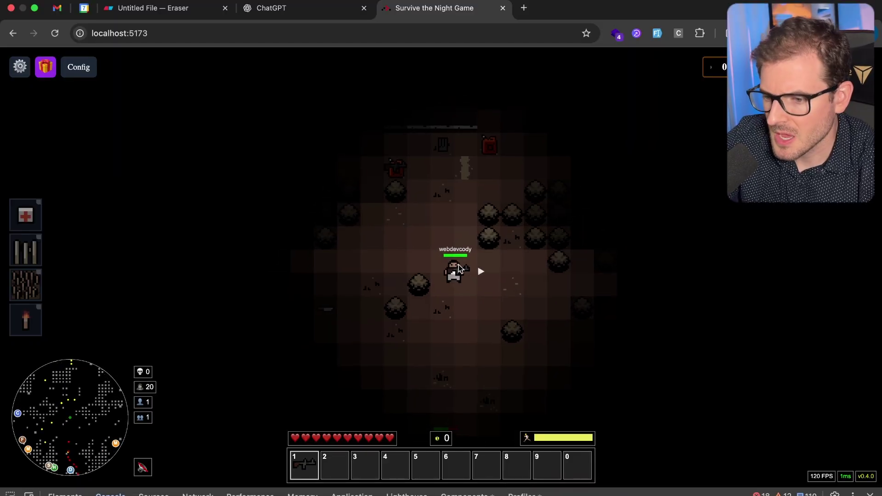
{"action": "key", "text": "w"}
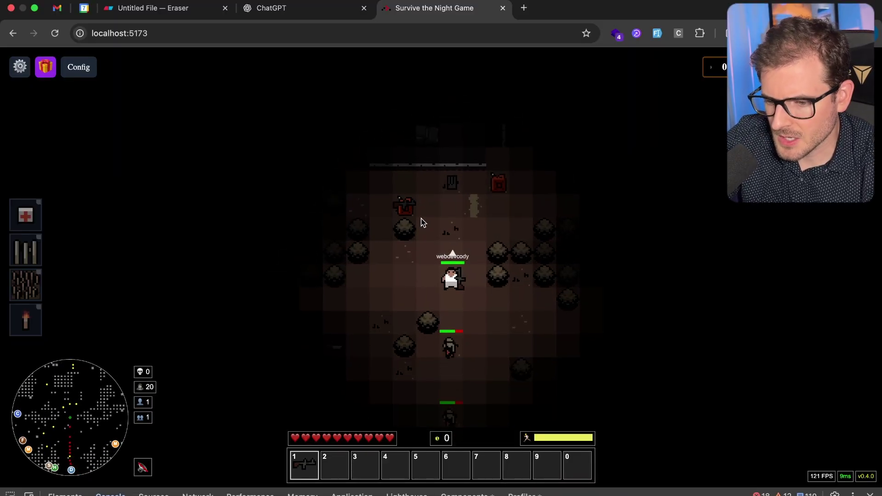
{"action": "key", "text": "w"}
Step: Open the Biome Editor at localhost:5173/editor and look over the Campsite biome
{"action": "left_click", "coordinate": [335, 37]}
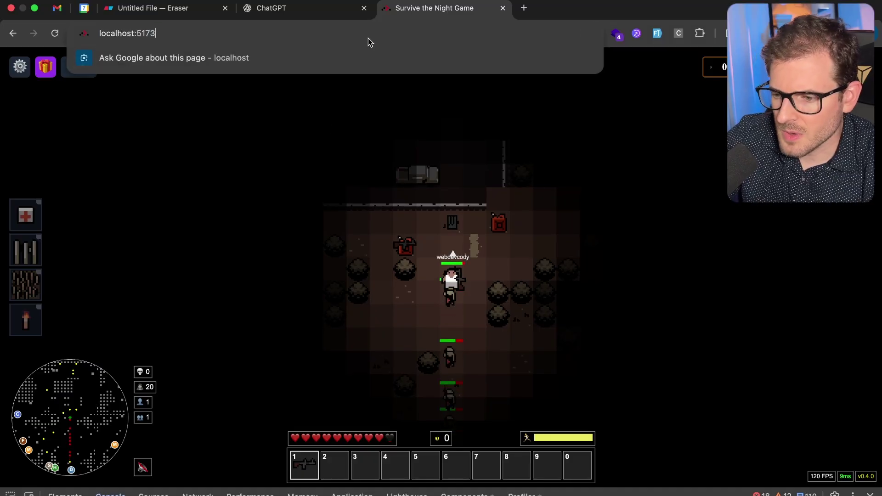
{"action": "type", "text": "/ed"}
{"action": "key", "text": "Return"}
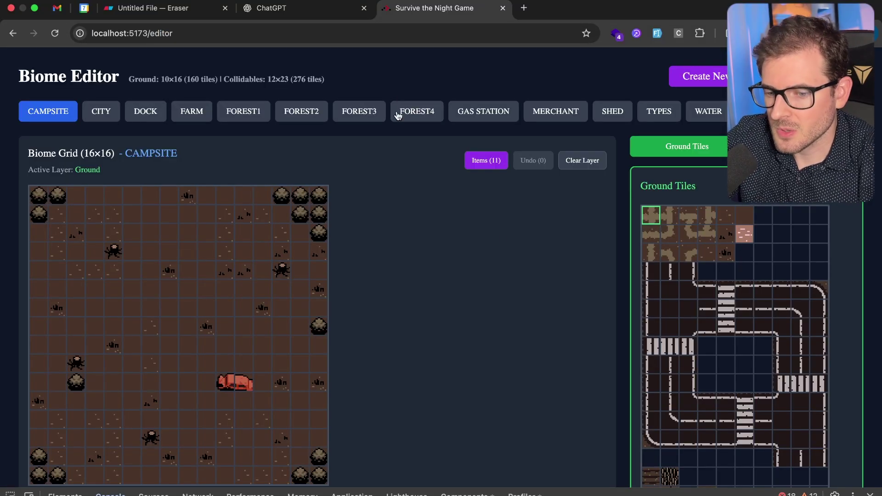
{"action": "scroll", "coordinate": [517, 282], "scroll_direction": "down", "scroll_amount": 3}
{"action": "scroll", "coordinate": [527, 307], "scroll_direction": "up", "scroll_amount": 3}
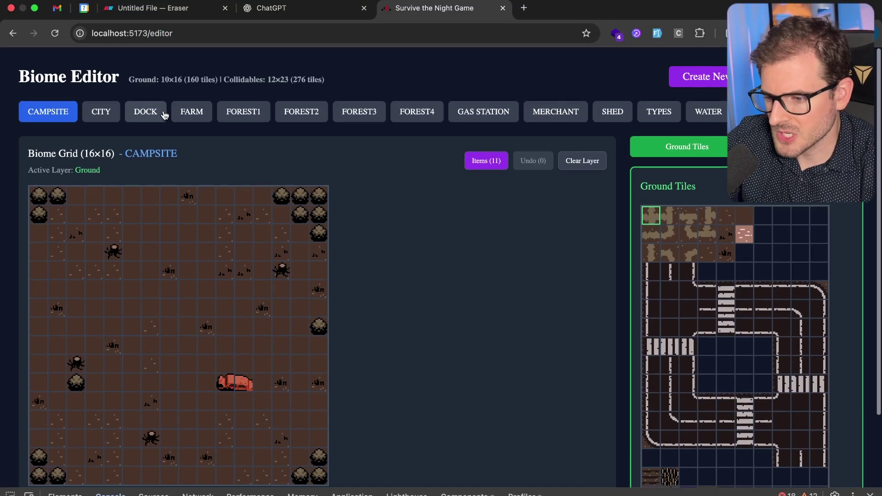
Step: Look through the City, Dock, Farm, Forest1 and Forest2 biomes, then return to the Farm biome
{"action": "left_click", "coordinate": [107, 117]}
{"action": "left_click", "coordinate": [144, 112]}
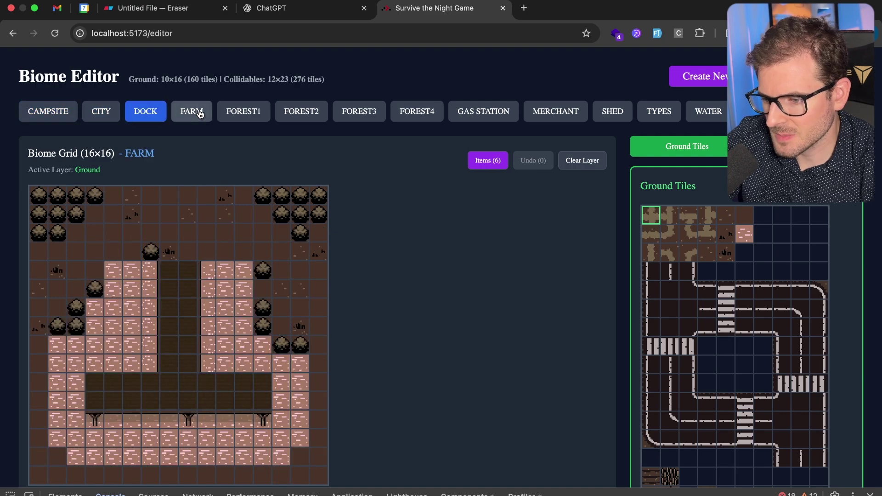
{"action": "left_click", "coordinate": [197, 112]}
{"action": "left_click", "coordinate": [236, 113]}
{"action": "left_click", "coordinate": [208, 116]}
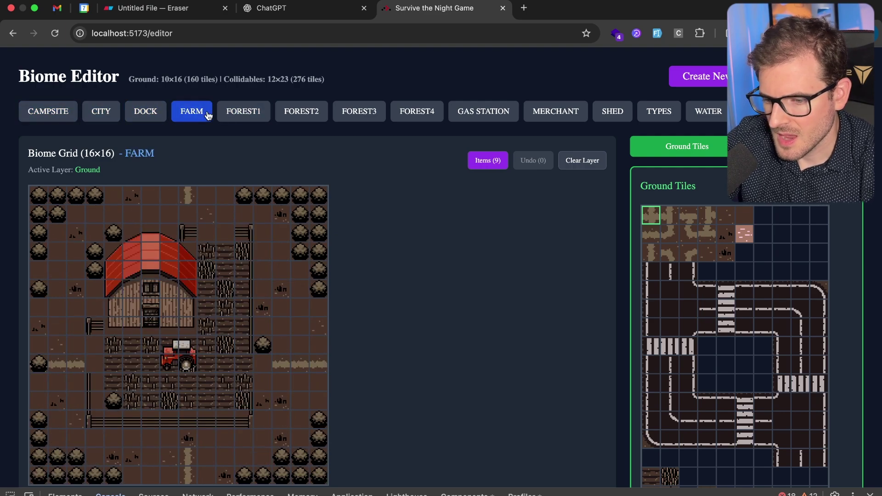
{"action": "left_click", "coordinate": [258, 114]}
{"action": "left_click", "coordinate": [301, 112]}
{"action": "left_click", "coordinate": [207, 112]}
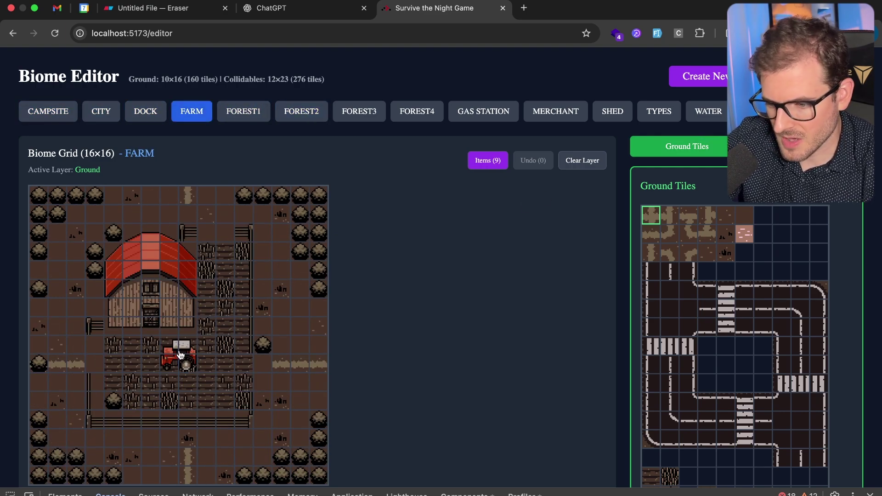
Step: On the Collidables layer, multi-select the whole barn and place a second barn southeast of the Farm's existing one
{"action": "left_click", "coordinate": [805, 146]}
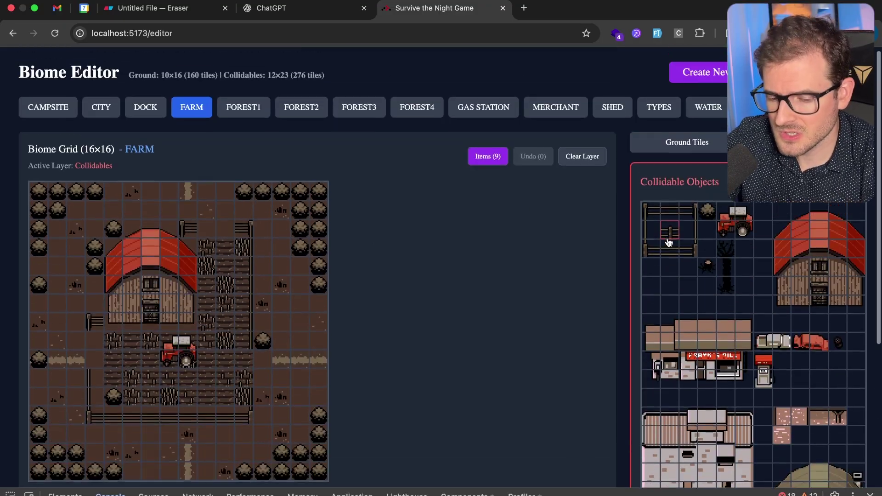
{"action": "left_click", "coordinate": [782, 219]}
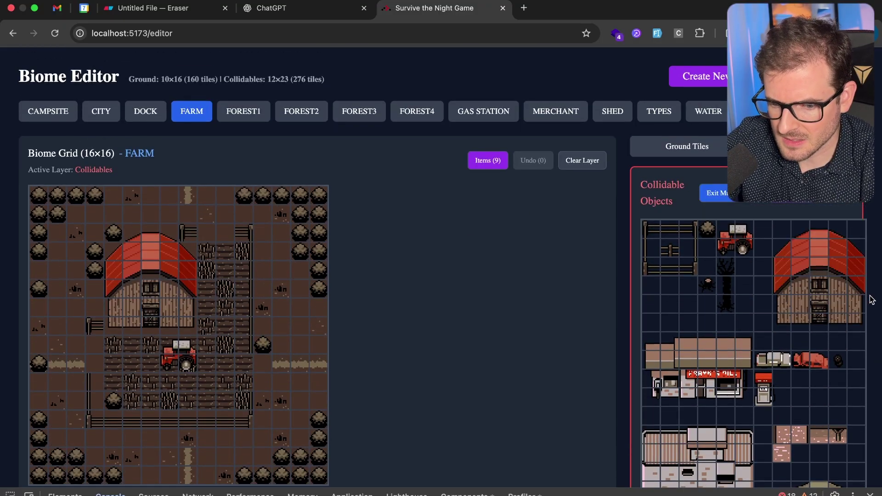
{"action": "left_click", "coordinate": [858, 302]}
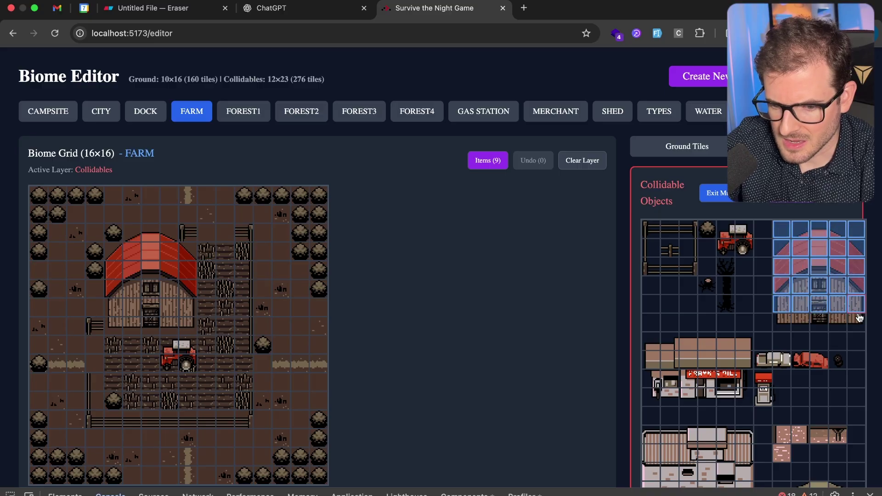
{"action": "left_click", "coordinate": [857, 315]}
{"action": "left_click", "coordinate": [207, 326]}
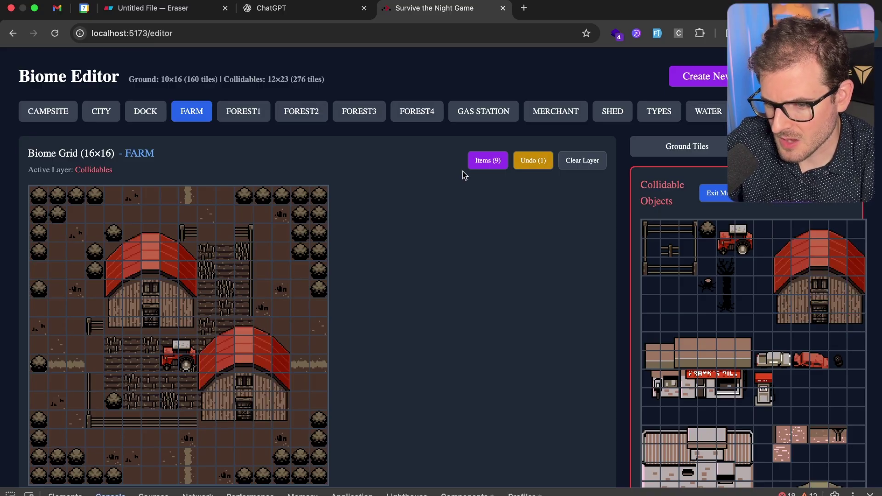
Step: Review the Farm biome's item spawns, undo the second barn's placement, and reopen the item spawns
{"action": "left_click", "coordinate": [487, 161]}
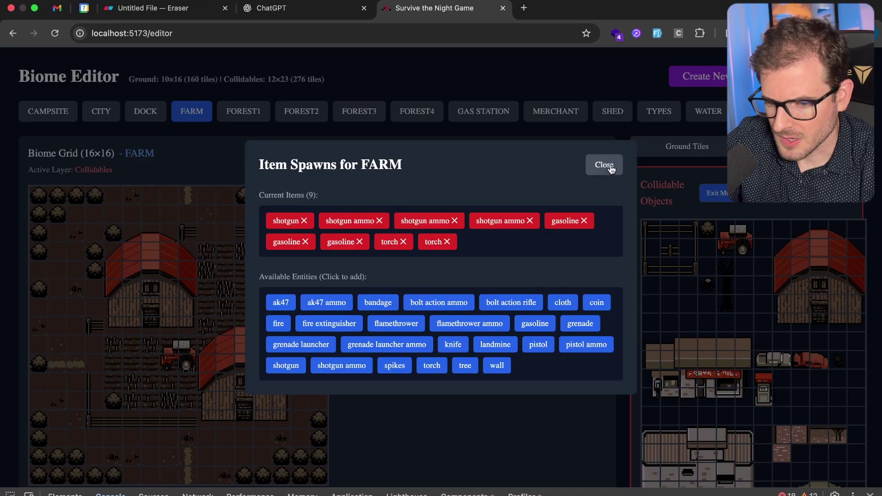
{"action": "left_click", "coordinate": [604, 165]}
{"action": "left_click", "coordinate": [531, 162]}
{"action": "left_click", "coordinate": [495, 164]}
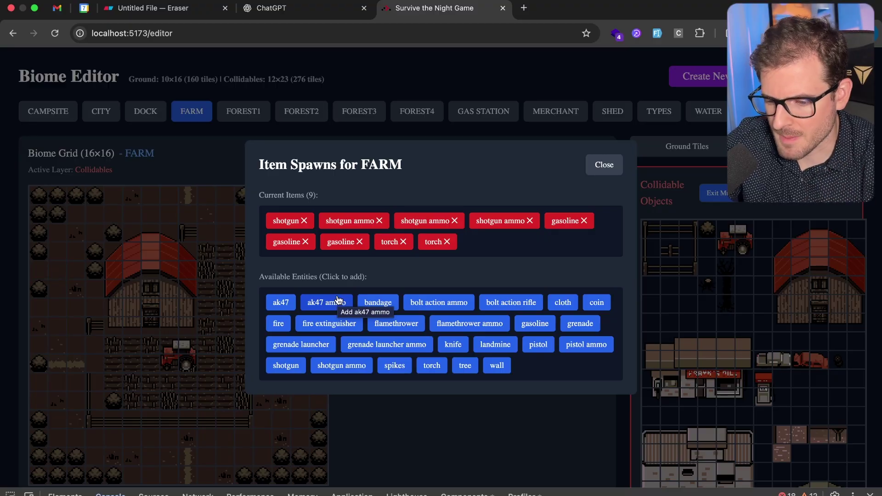
Step: Add flamethrower and flamethrower ammo to the Farm biome's item spawns and close the item spawn list
{"action": "left_click", "coordinate": [397, 324]}
{"action": "left_click", "coordinate": [457, 323]}
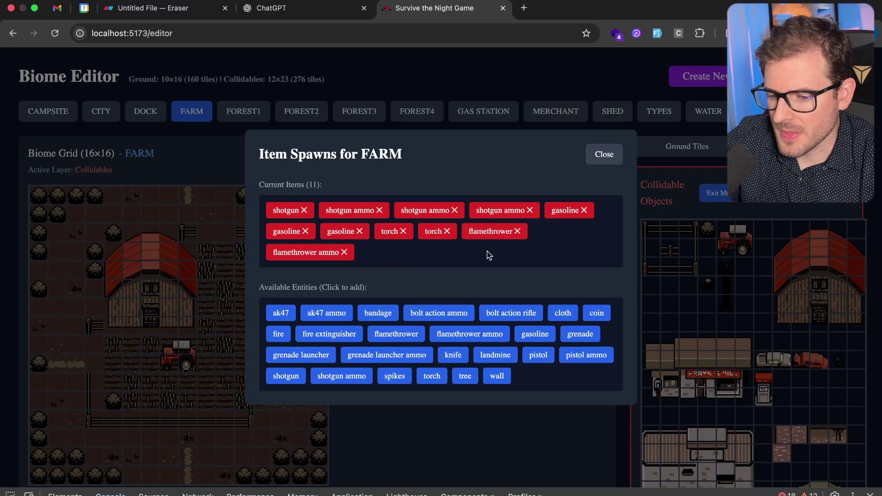
{"action": "left_click", "coordinate": [596, 156]}
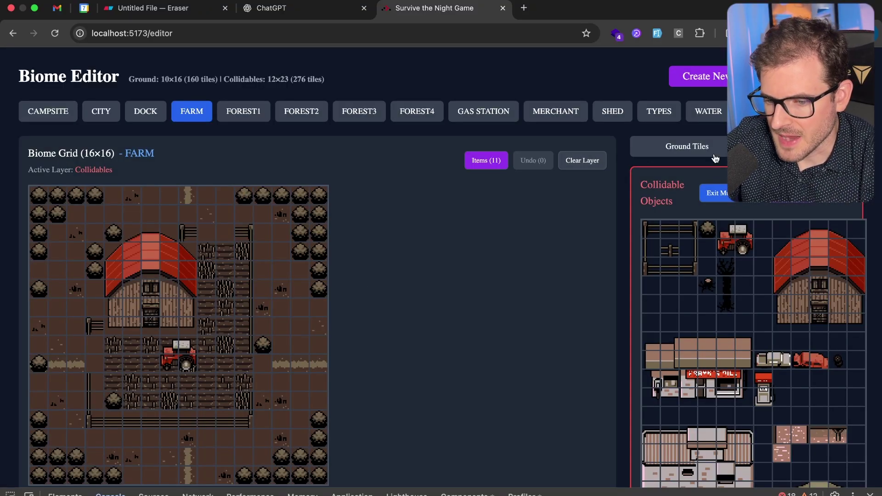
Step: Create a new biome named asdfasf and fill its ground layer with the plain brown dirt tile
{"action": "scroll", "coordinate": [628, 224], "scroll_direction": "down", "scroll_amount": 6}
{"action": "scroll", "coordinate": [528, 274], "scroll_direction": "up", "scroll_amount": 6}
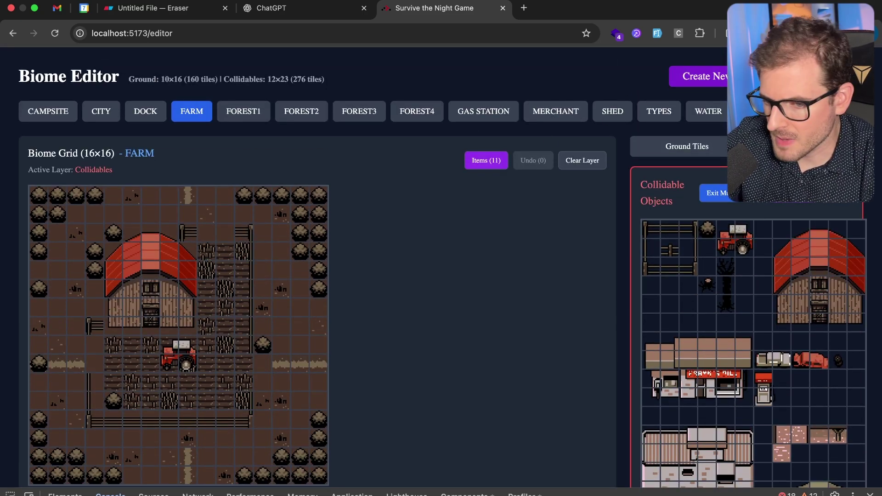
{"action": "left_click", "coordinate": [723, 80]}
{"action": "type", "text": "asdfasf"}
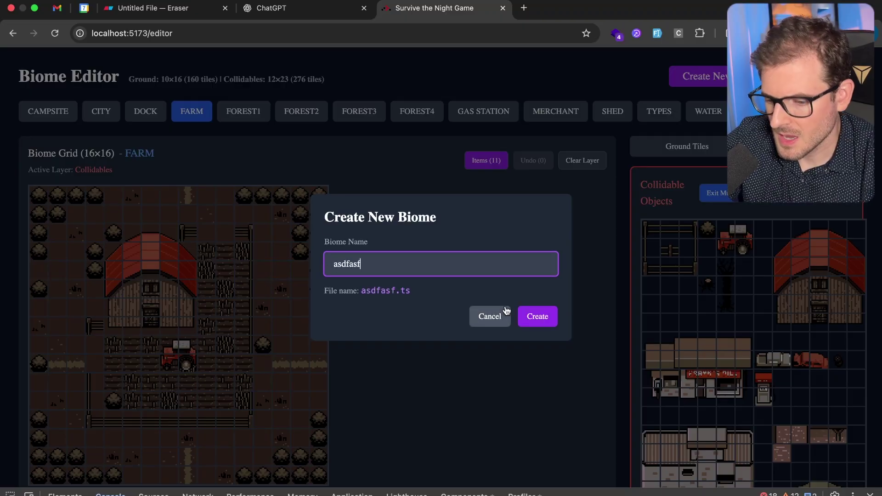
{"action": "left_click", "coordinate": [537, 310]}
{"action": "left_click", "coordinate": [732, 146]}
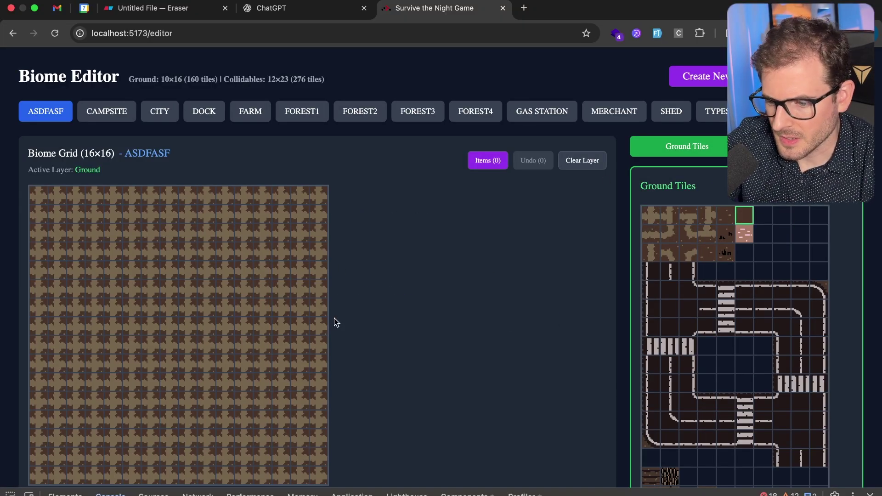
{"action": "left_click", "coordinate": [300, 310]}
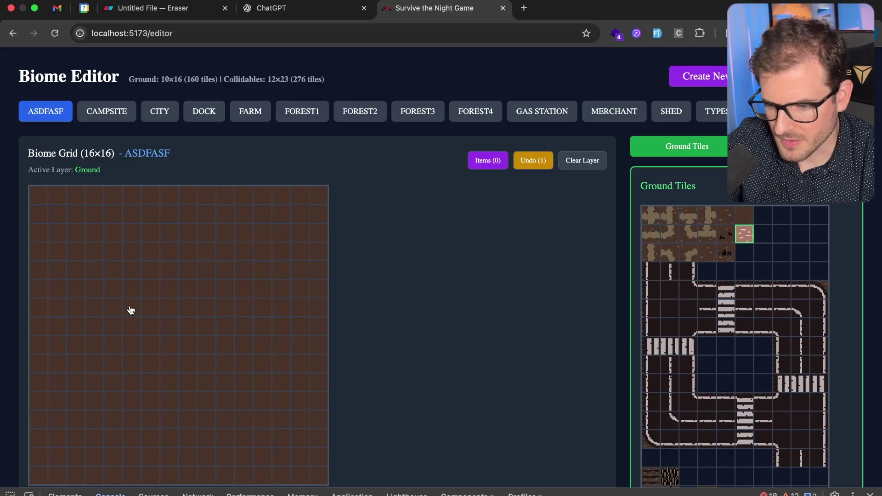
Step: Paint a closed outline of pink brick tiles on the ground, and flood-fill its interior and the outline with the dark road tile
{"action": "mouse_move", "coordinate": [131, 310]}
{"action": "left_mouse_down"}
{"action": "mouse_move", "coordinate": [206, 292]}
{"action": "mouse_move", "coordinate": [226, 327]}
{"action": "left_mouse_up"}
{"action": "scroll", "coordinate": [401, 272], "scroll_direction": "down", "scroll_amount": 2}
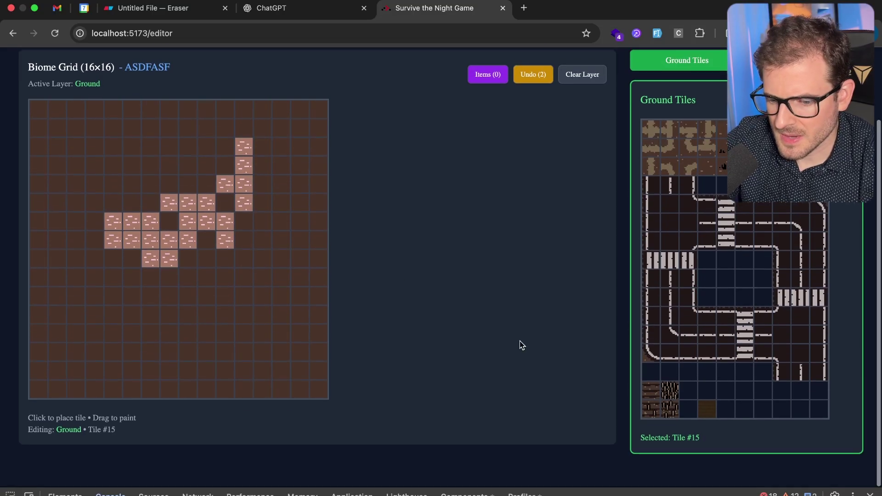
{"action": "scroll", "coordinate": [183, 331], "scroll_direction": "up", "scroll_amount": 2}
{"action": "mouse_move", "coordinate": [115, 363]}
{"action": "left_mouse_down"}
{"action": "mouse_move", "coordinate": [171, 436]}
{"action": "mouse_move", "coordinate": [233, 304]}
{"action": "left_mouse_up"}
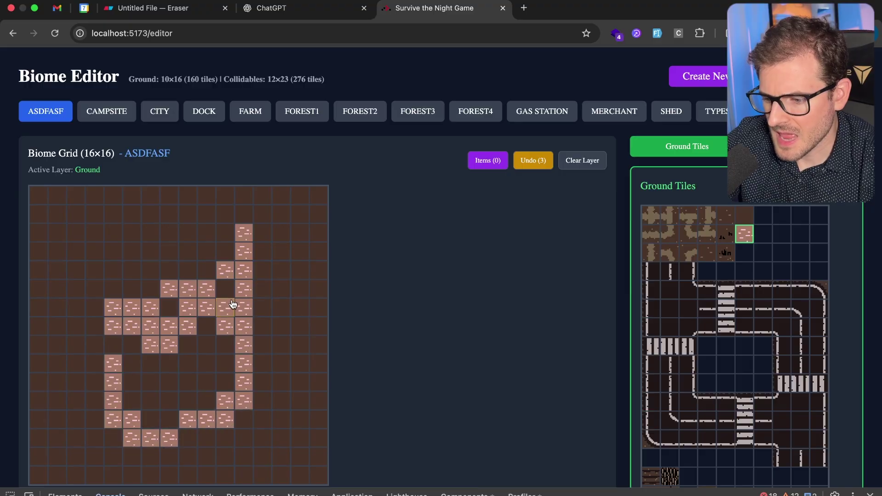
{"action": "left_click_drag", "start_coordinate": [120, 324], "coordinate": [114, 349]}
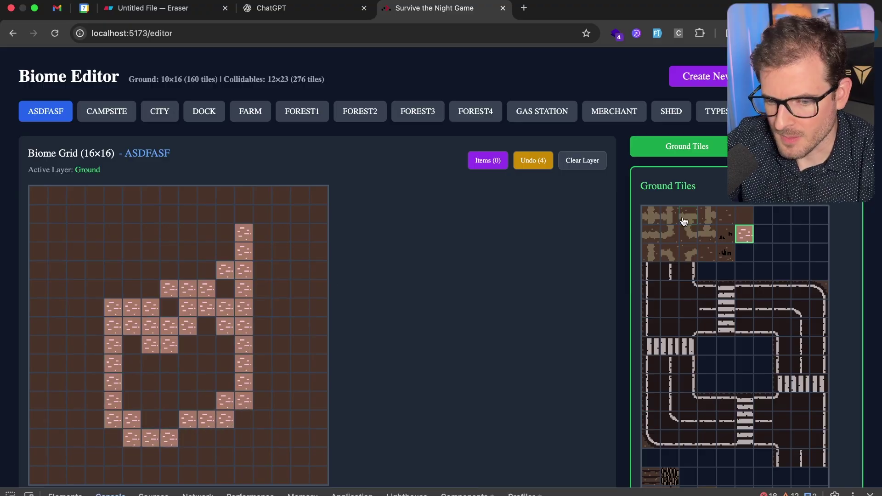
{"action": "left_click", "coordinate": [712, 220]}
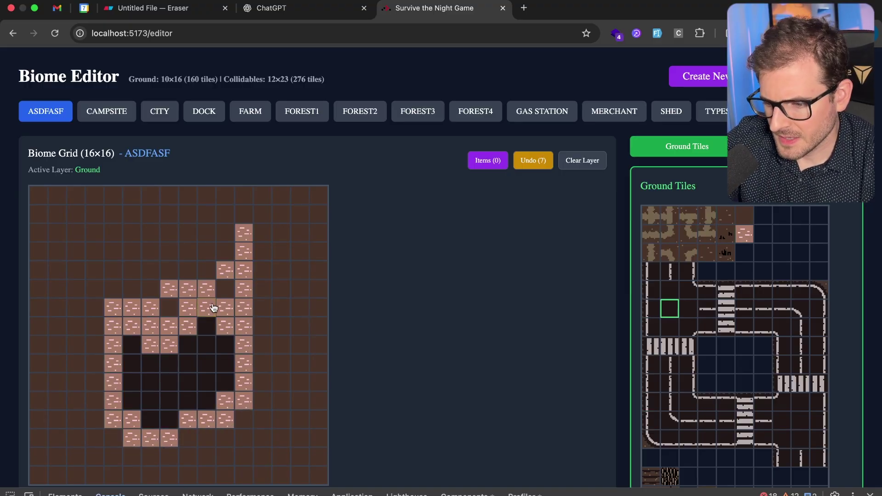
{"action": "left_click", "coordinate": [211, 307]}
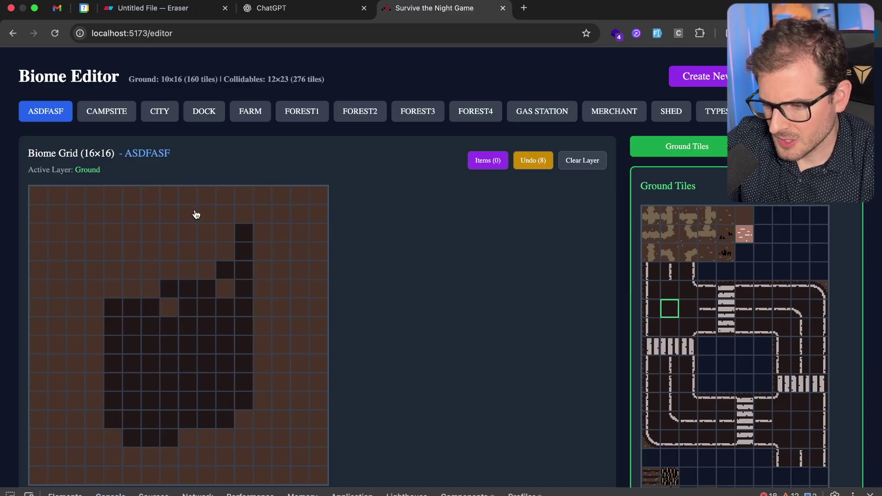
Step: On the Collidables layer, place a single bush above the dark area and an L-shaped run of five bushes along its upper-left corner
{"action": "left_click", "coordinate": [805, 146]}
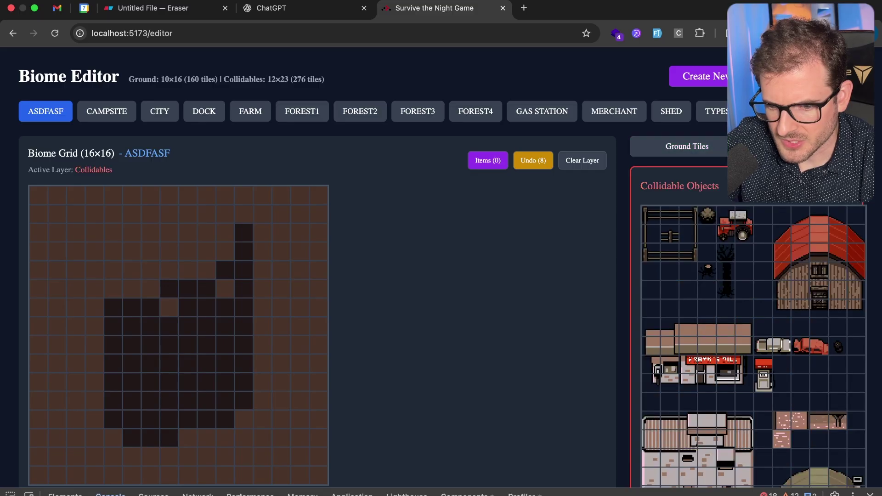
{"action": "left_click", "coordinate": [169, 251]}
{"action": "mouse_move", "coordinate": [151, 288]}
{"action": "left_mouse_down"}
{"action": "mouse_move", "coordinate": [112, 291]}
{"action": "mouse_move", "coordinate": [94, 307]}
{"action": "left_mouse_up"}
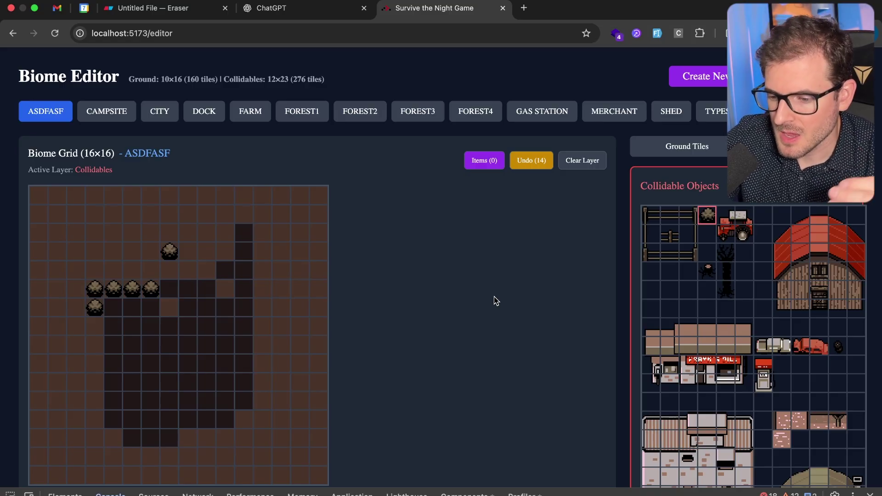
Step: Look through the Campsite, Forest1, Forest2, Forest3 and Merchant biome layouts
{"action": "left_click", "coordinate": [113, 112]}
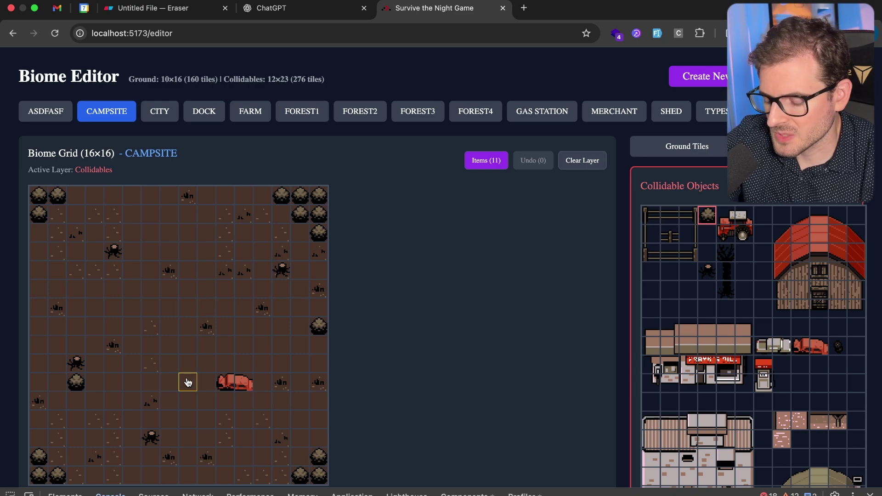
{"action": "left_click", "coordinate": [311, 114]}
{"action": "left_click", "coordinate": [369, 114]}
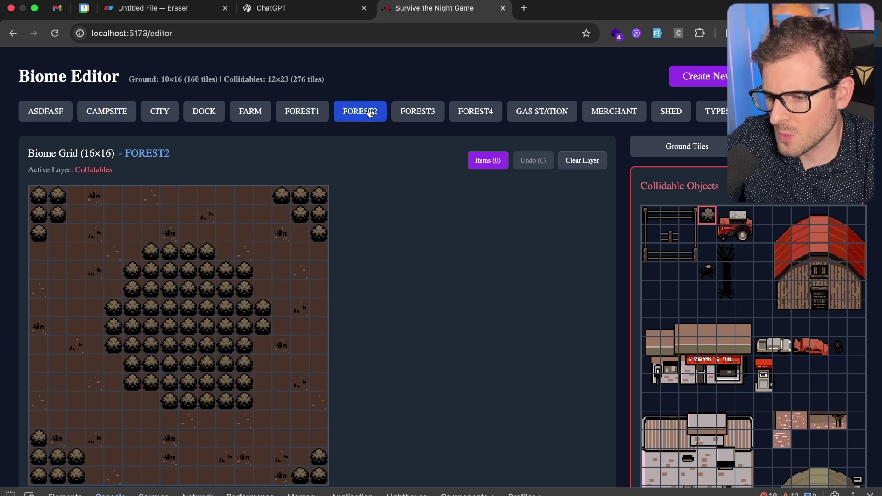
{"action": "left_click", "coordinate": [423, 114]}
{"action": "left_click", "coordinate": [309, 117]}
{"action": "left_click", "coordinate": [355, 121]}
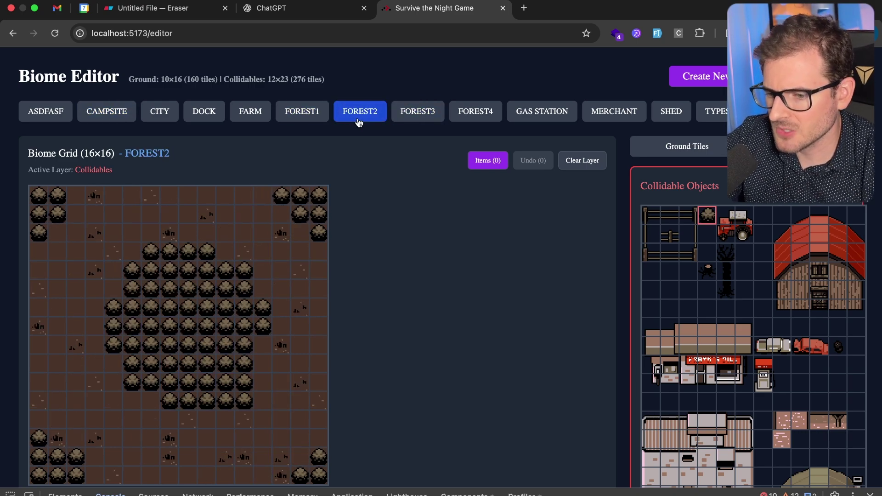
{"action": "left_click", "coordinate": [409, 113]}
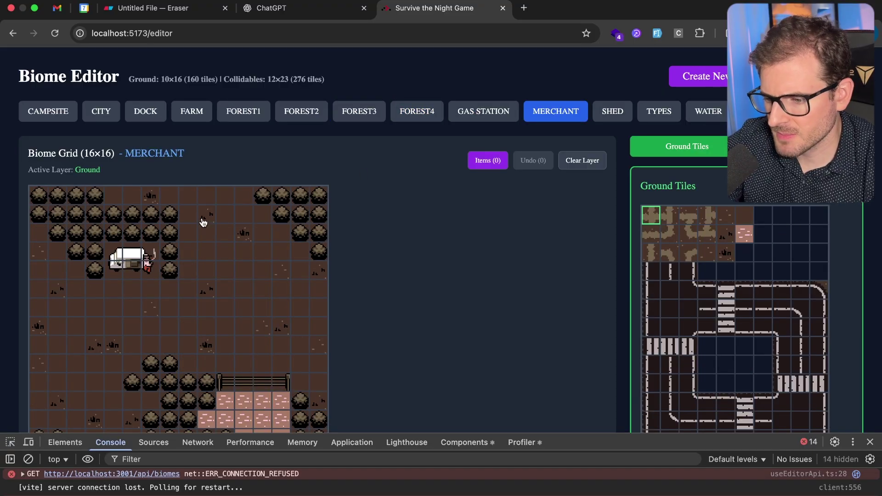
{"action": "scroll", "coordinate": [216, 211], "scroll_direction": "down", "scroll_amount": 2}
{"action": "scroll", "coordinate": [215, 138], "scroll_direction": "up", "scroll_amount": 1}
Step: Leave the Biome Editor and load the game at localhost:5173
{"action": "left_click", "coordinate": [186, 37]}
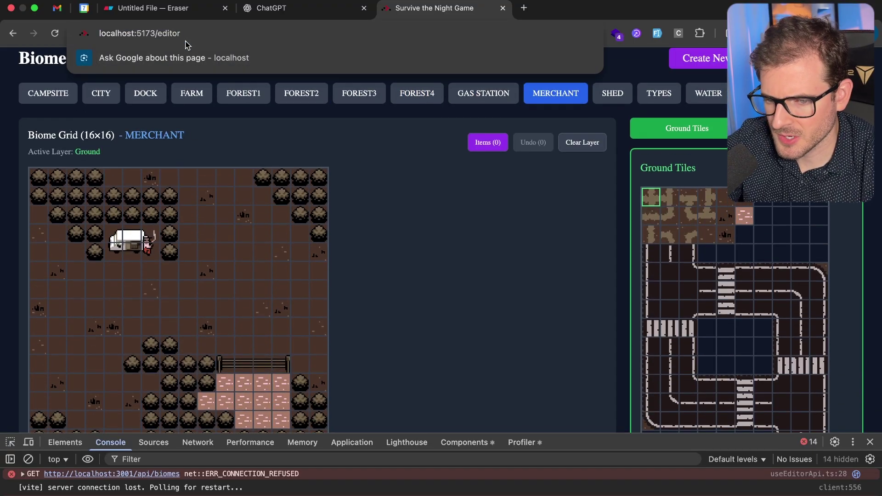
{"action": "key", "text": "BackSpace"}
{"action": "key", "text": "BackSpace"}
{"action": "key", "text": "BackSpace"}
{"action": "key", "text": "BackSpace"}
{"action": "key", "text": "BackSpace"}
{"action": "key", "text": "BackSpace"}
{"action": "key", "text": "Return"}
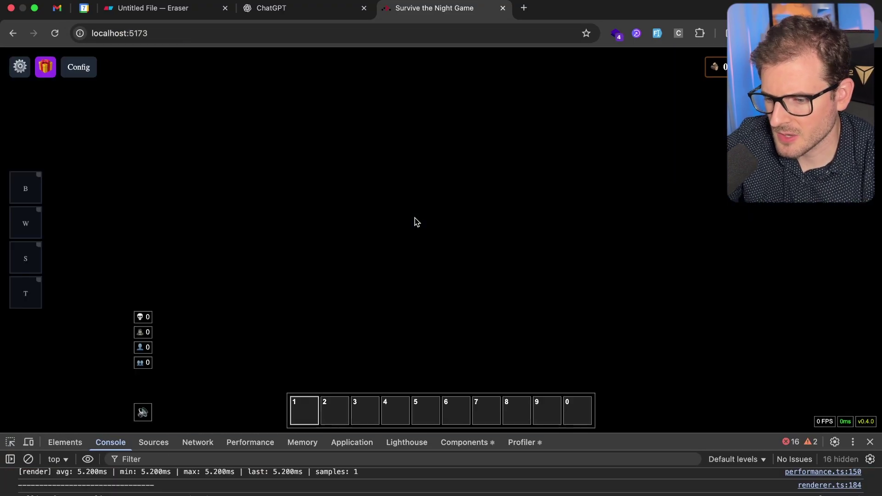
Step: Run the character from the campsite north through the forest, past the brick patio, to the merchant's clearing
{"action": "key", "text": "a"}
{"action": "key", "text": "d"}
{"action": "key", "text": "w"}
{"action": "key", "text": "d"}
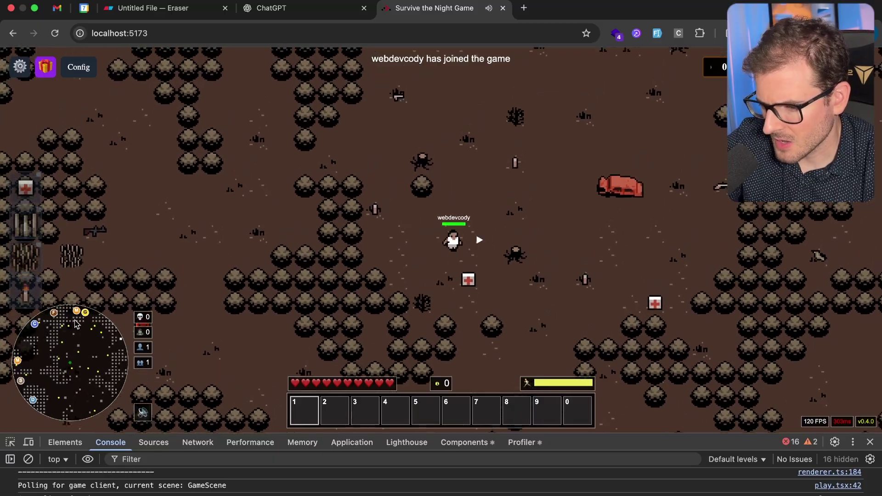
{"action": "key", "text": "shift+w"}
{"action": "key", "text": "shift+d"}
{"action": "key", "text": "shift+w"}
{"action": "key", "text": "shift+d"}
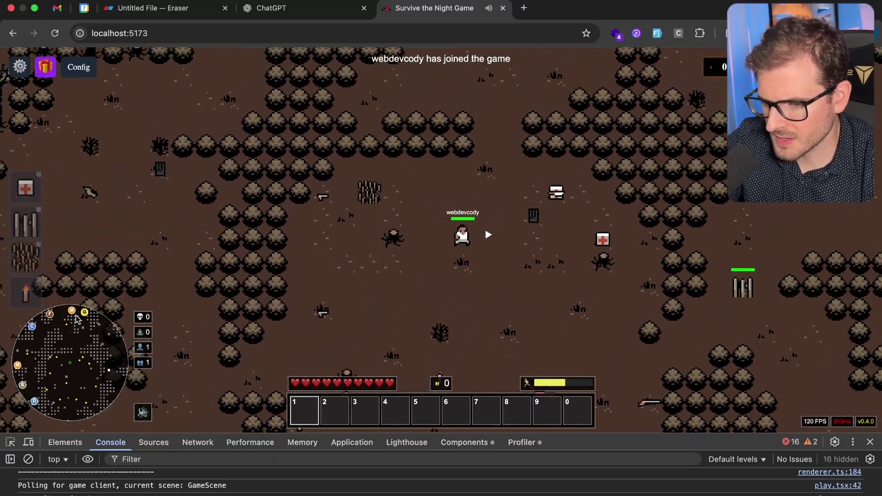
{"action": "key", "text": "w"}
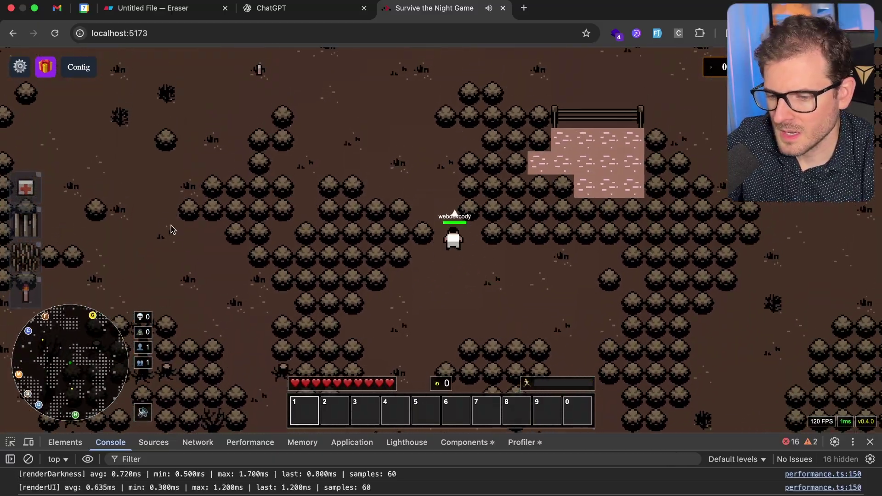
{"action": "key", "text": "w"}
{"action": "key", "text": "a"}
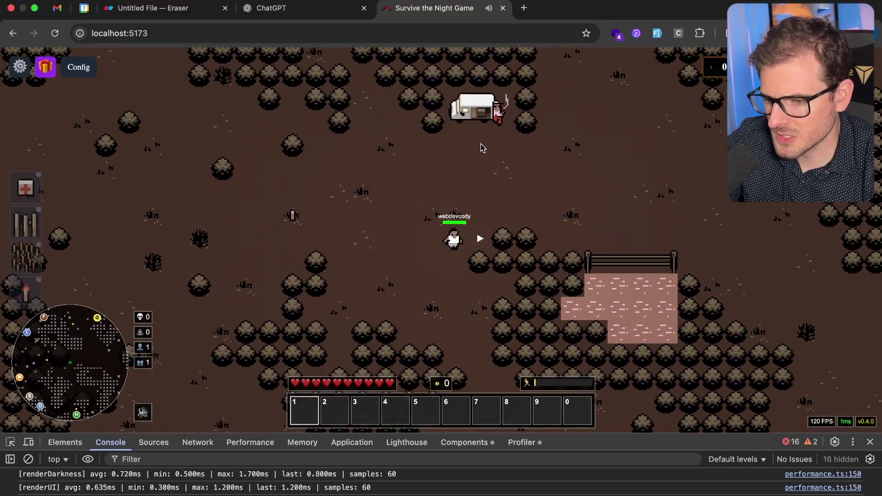
Step: Walk up to the merchant's van, look over the items in the Merchant Shop and close the shop
{"action": "key", "text": "w"}
{"action": "key", "text": "e"}
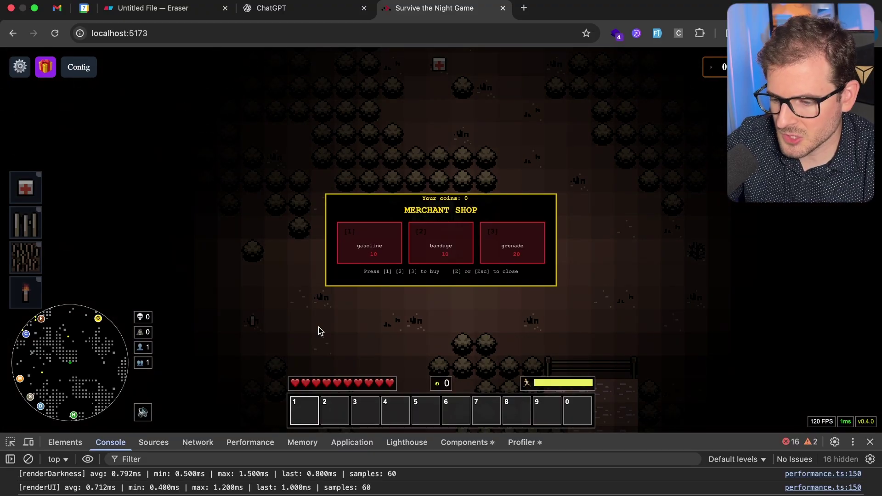
{"action": "key", "text": "Escape"}
{"action": "key", "text": "Escape"}
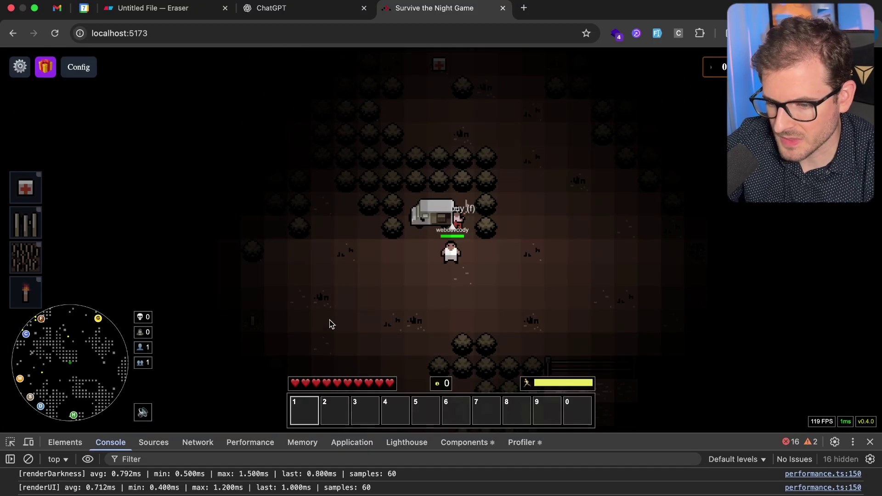
Step: Walk the character south from the merchant through the dark forest, evading the zombies, back to the wrecked car at the campsite
{"action": "key", "text": "s"}
{"action": "key", "text": "s"}
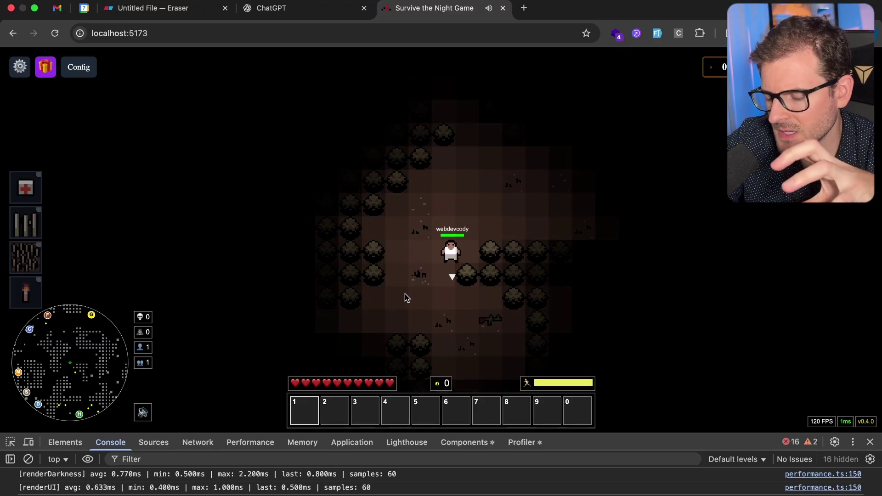
{"action": "key", "text": "a"}
{"action": "key", "text": "s"}
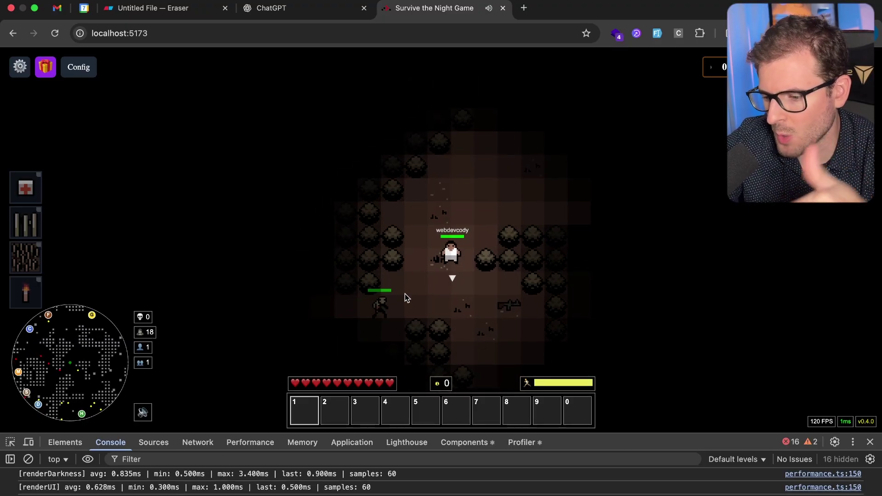
{"action": "key", "text": "d"}
{"action": "key", "text": "s"}
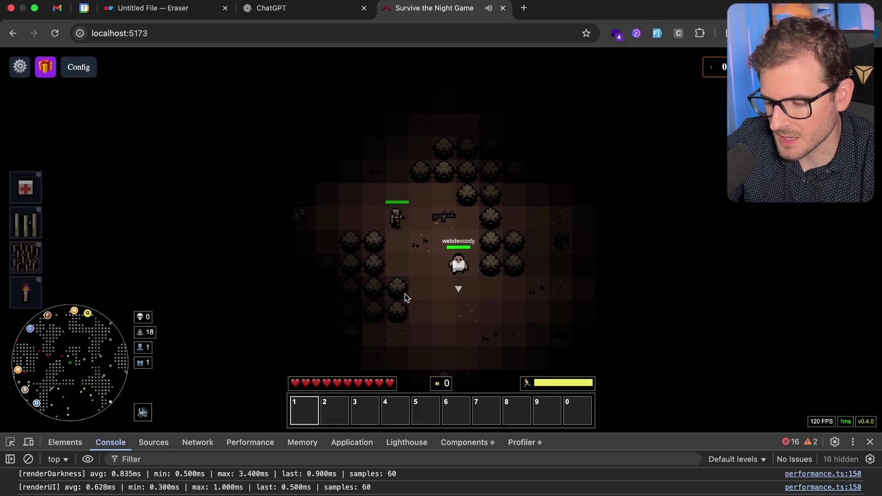
{"action": "key", "text": "s"}
{"action": "key", "text": "d"}
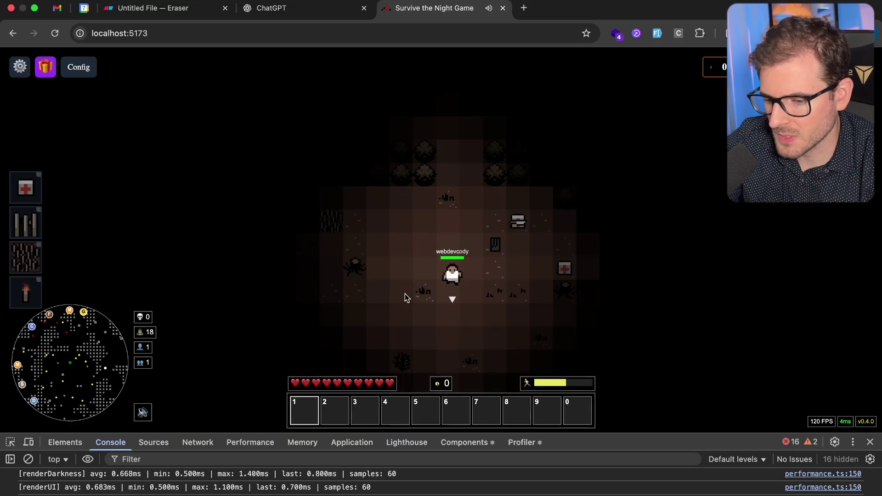
{"action": "key", "text": "s"}
{"action": "key", "text": "a"}
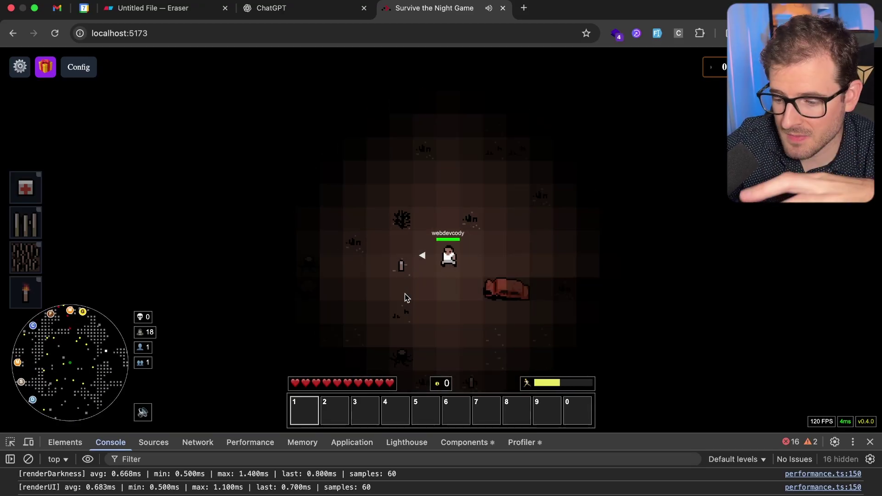
Step: Lead the pursuing zombies around the campsite, moving past the bandages south of the wrecked car and back north
{"action": "key", "text": "s"}
{"action": "key", "text": "d"}
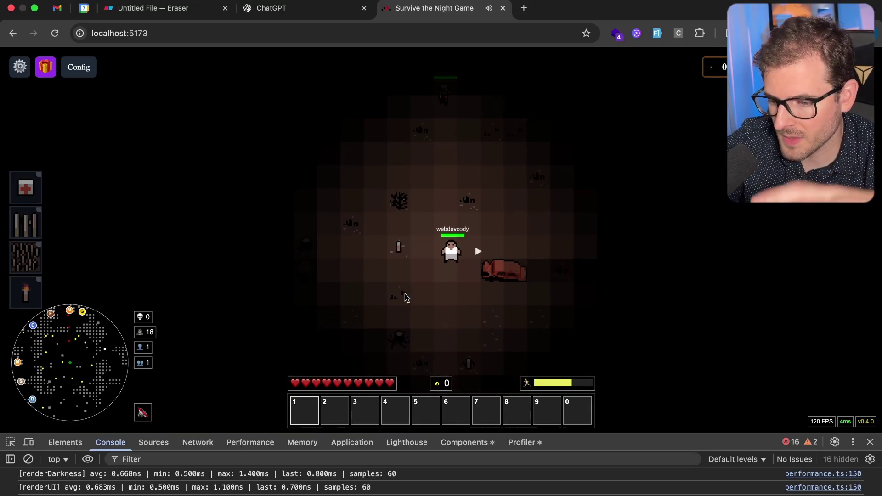
{"action": "key", "text": "w"}
{"action": "key", "text": "a"}
{"action": "key", "text": "s"}
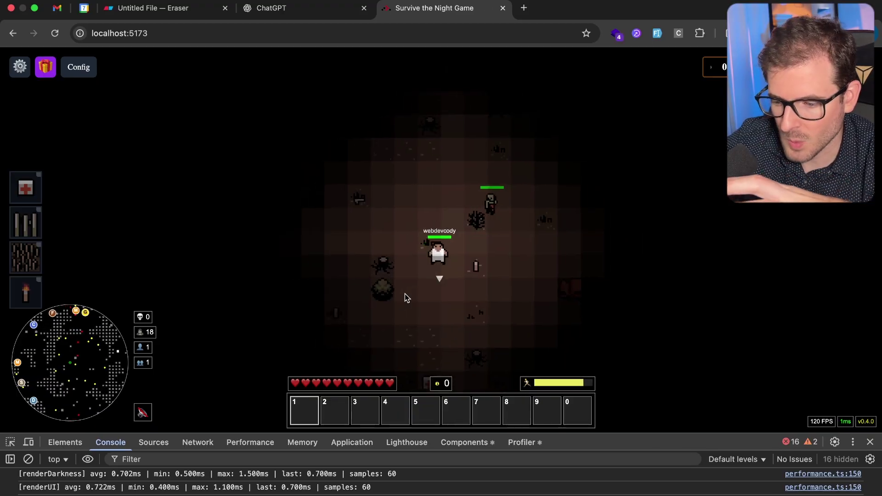
{"action": "key", "text": "s"}
{"action": "key", "text": "a"}
{"action": "key", "text": "d"}
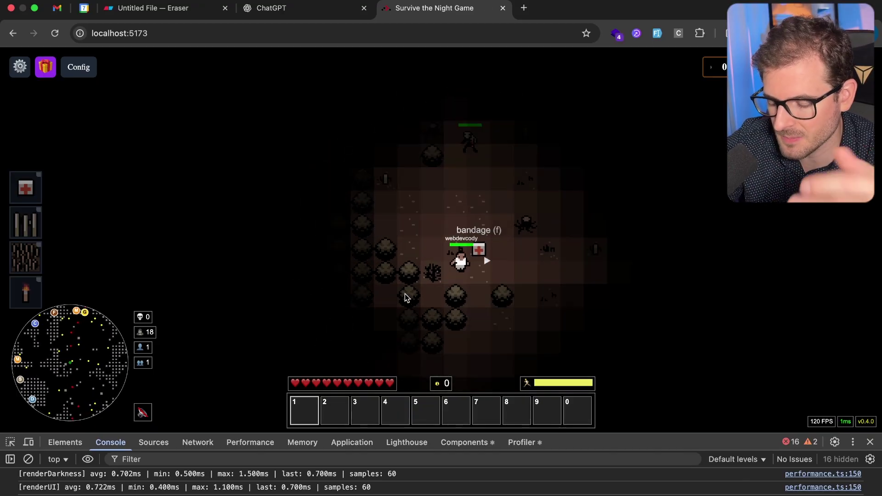
{"action": "key", "text": "d"}
{"action": "key", "text": "w"}
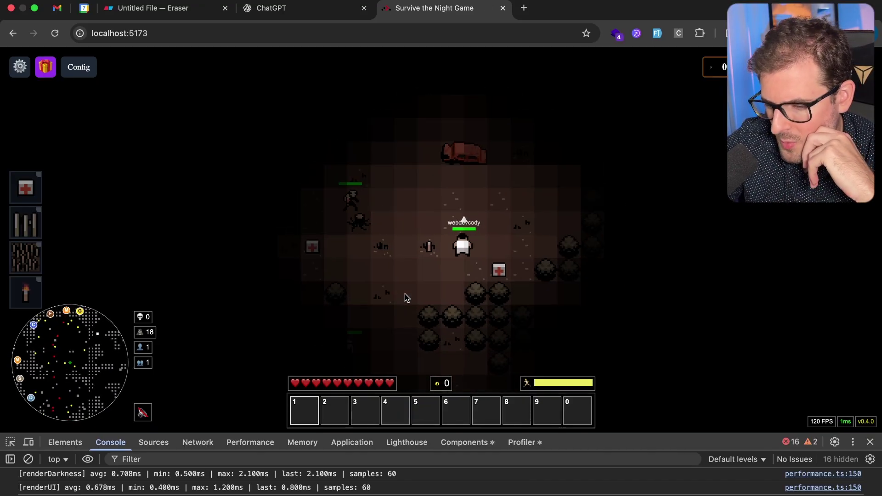
{"action": "key", "text": "w"}
{"action": "key", "text": "d"}
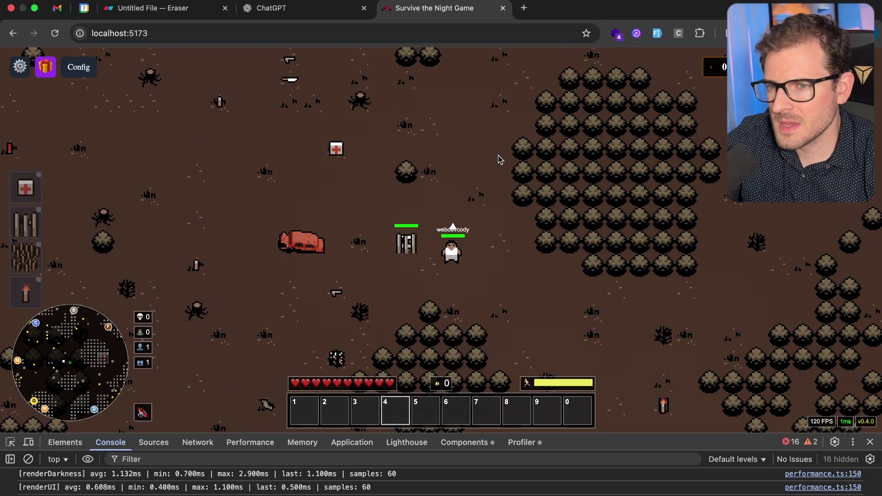
Step: Reduce the developer tools panel's height slightly and walk the character around the campsite north of the wrecked car and wall
{"action": "mouse_move", "coordinate": [682, 444]}
{"action": "left_mouse_down"}
{"action": "mouse_move", "coordinate": [682, 484]}
{"action": "mouse_move", "coordinate": [682, 462]}
{"action": "left_mouse_up"}
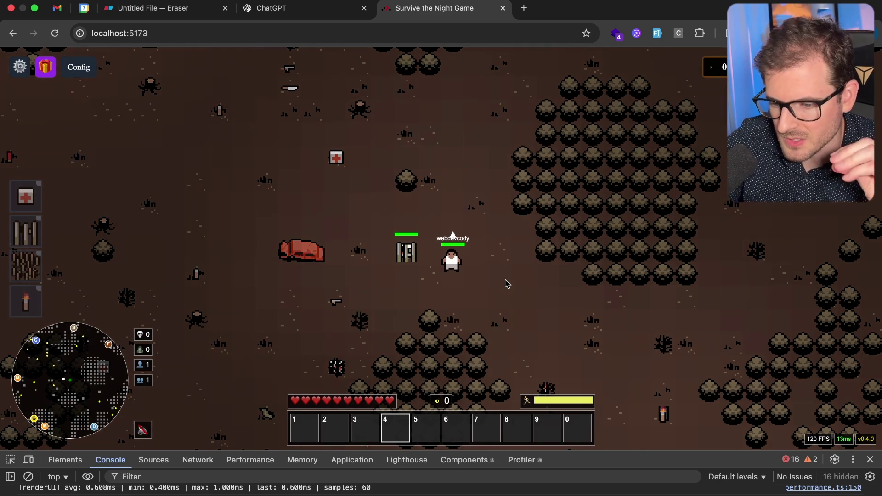
{"action": "key", "text": "w"}
{"action": "key", "text": "a"}
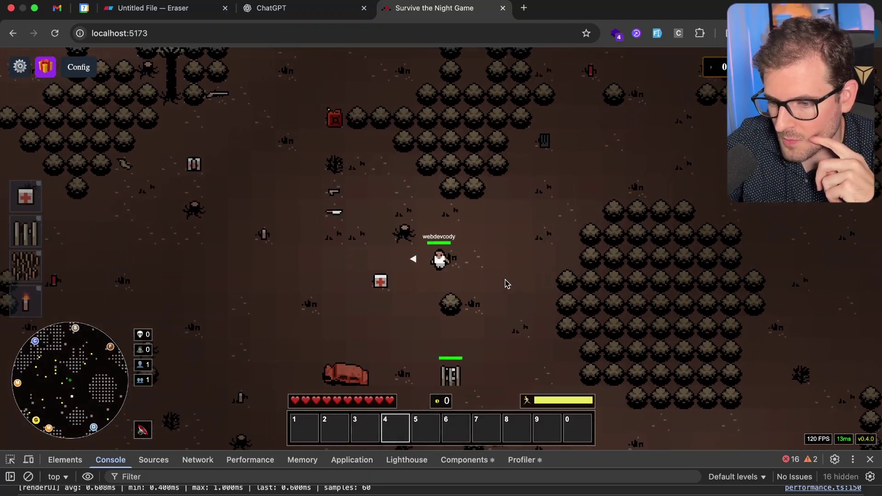
{"action": "key", "text": "a"}
{"action": "key", "text": "s"}
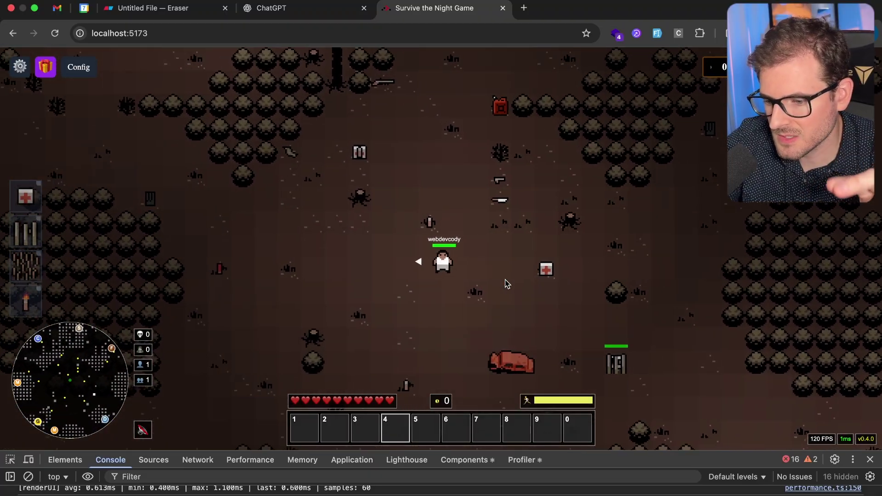
{"action": "key", "text": "a"}
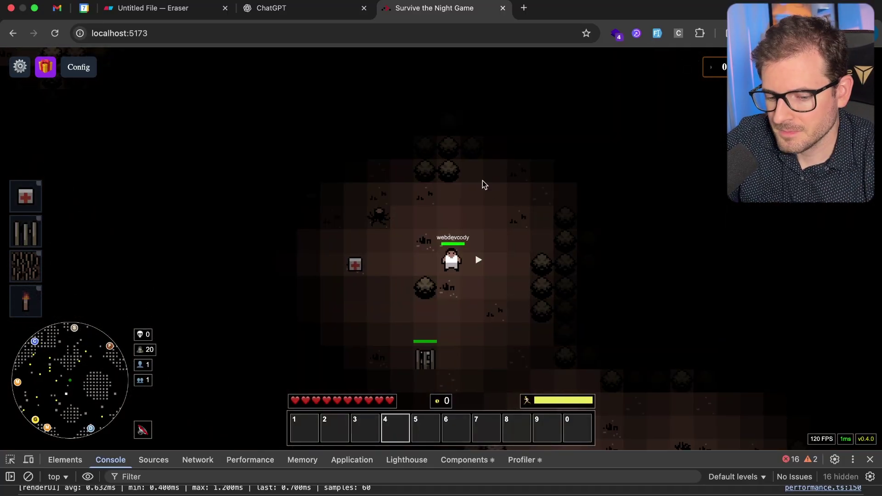
{"action": "key", "text": "a"}
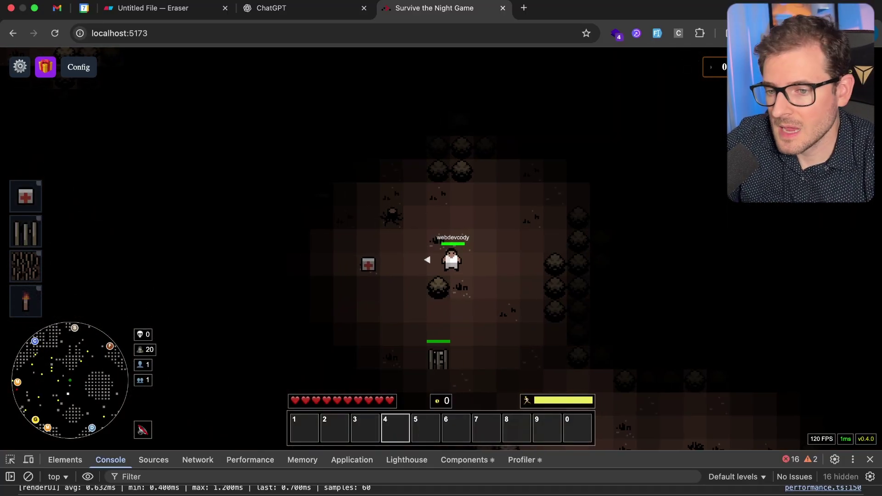